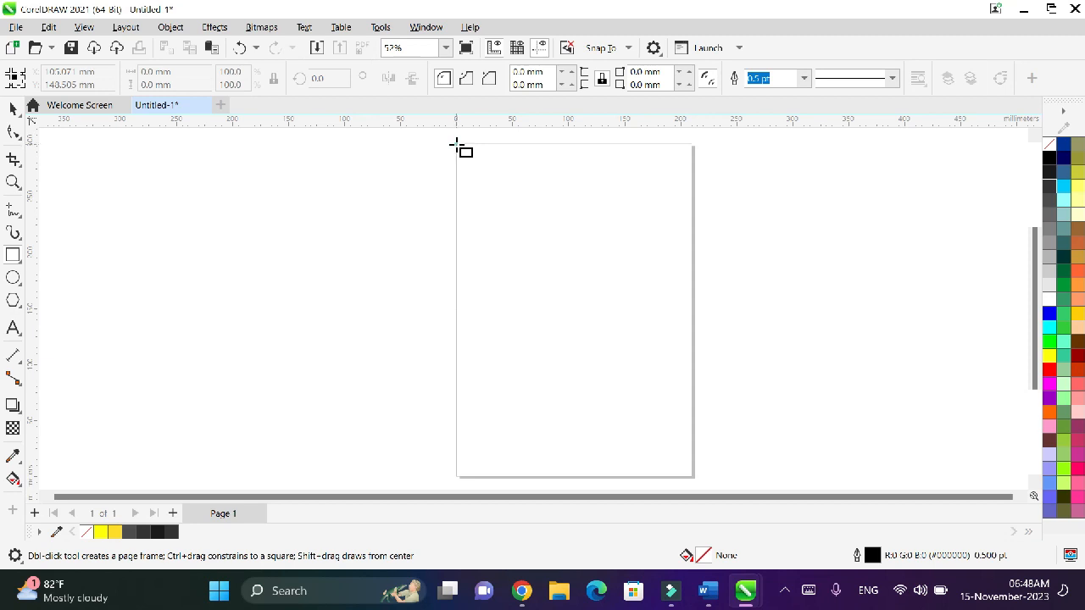
- Draw a rectangle about 209 × 297 mm covering the page and fill it with dark gray #3F3F3F
{"action": "left_click_drag", "start_coordinate": [456, 145], "coordinate": [691, 476]}
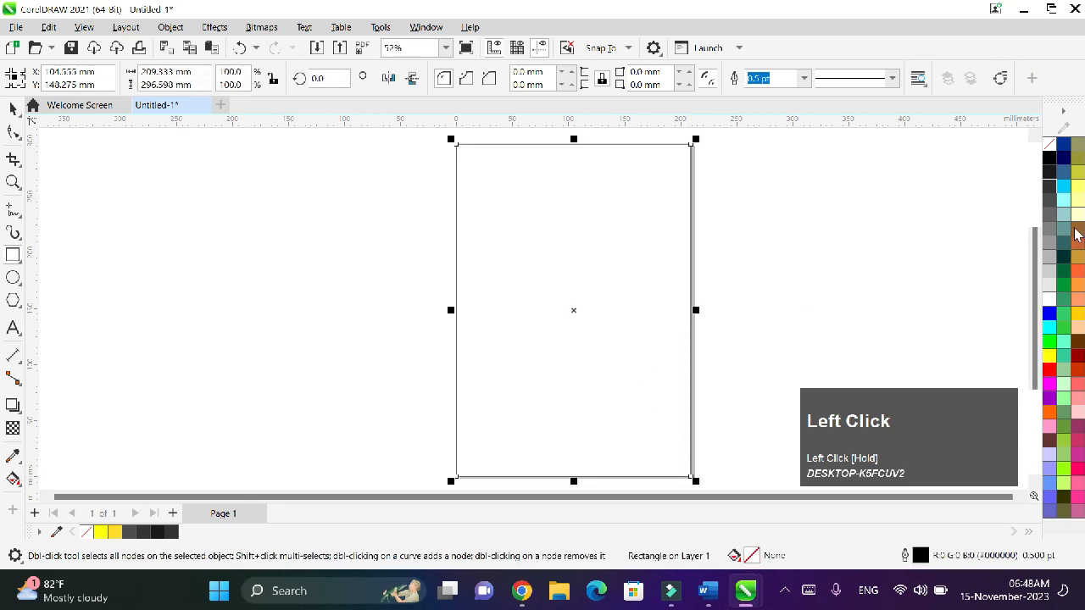
{"action": "left_click", "coordinate": [1052, 195]}
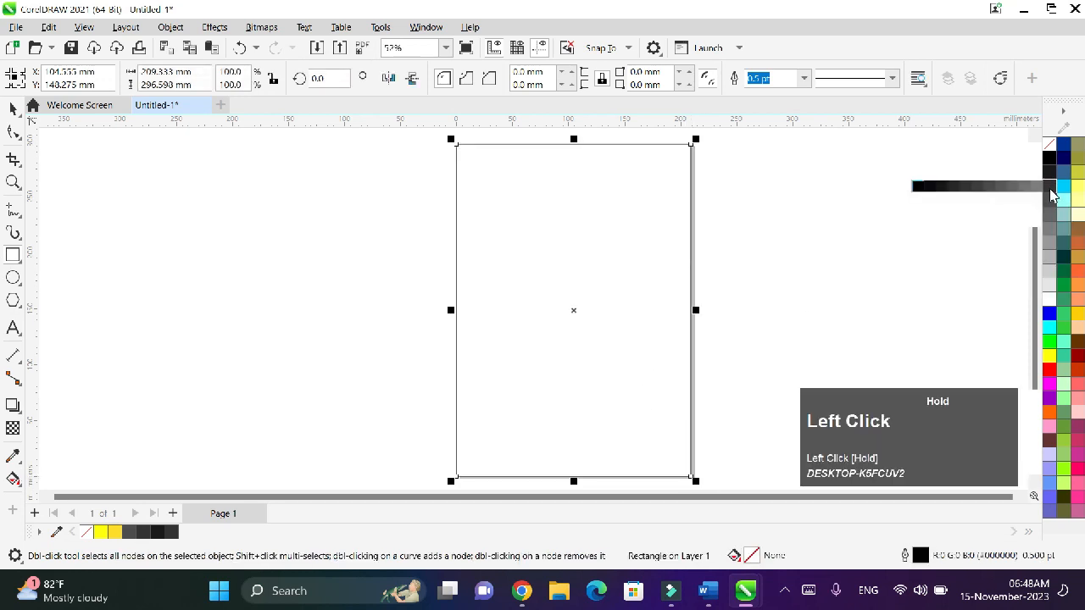
{"action": "left_click", "coordinate": [979, 192]}
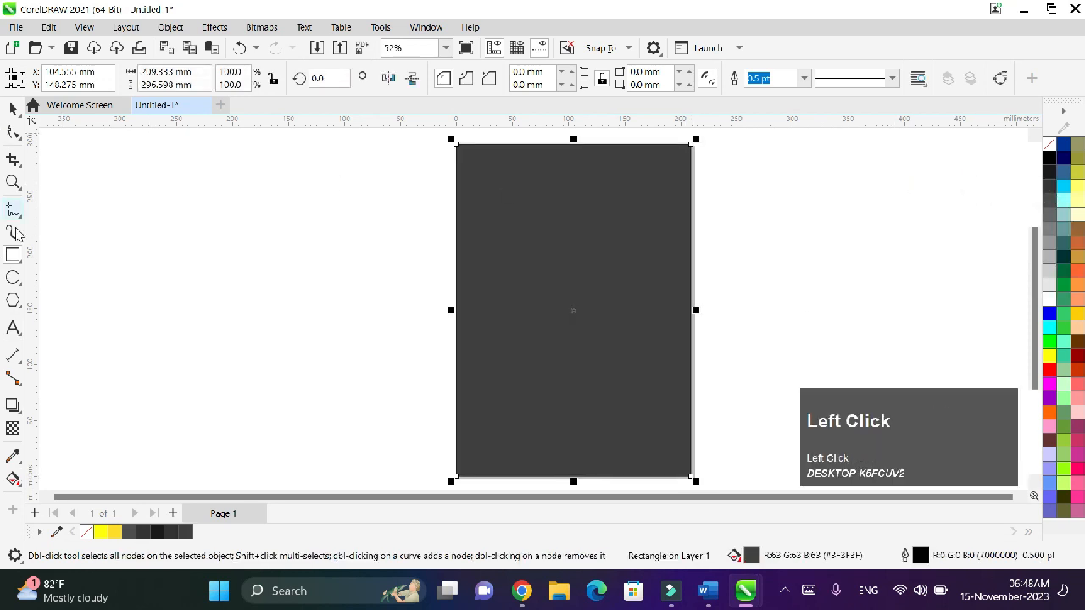
- Draw a circle about 133 mm in diameter on the dark background and give it a yellow outline
{"action": "left_click_drag", "start_coordinate": [534, 215], "coordinate": [689, 370]}
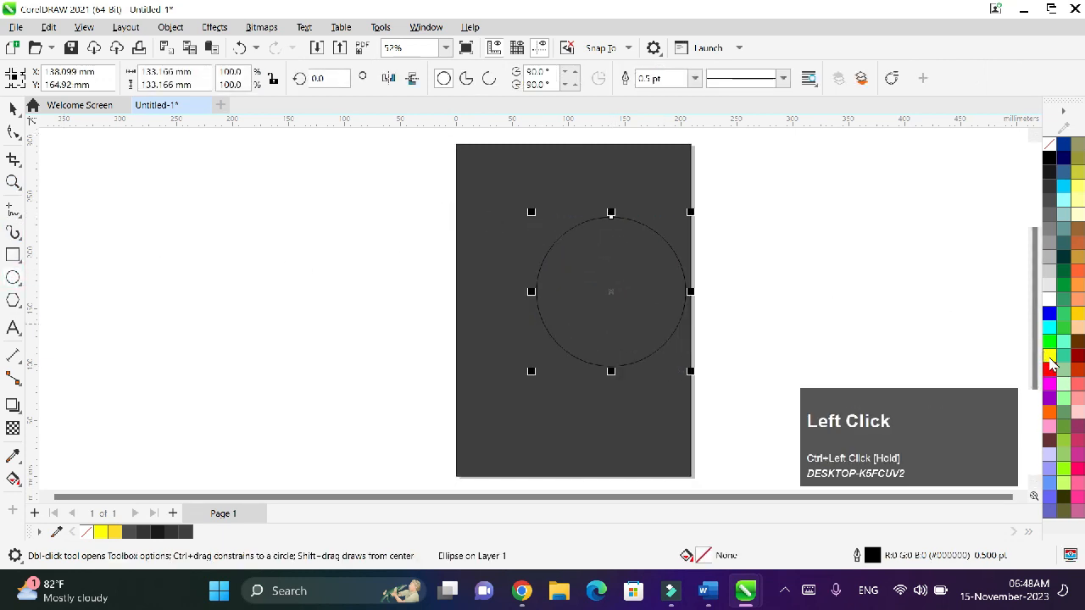
{"action": "right_click", "coordinate": [1049, 361]}
{"action": "left_click", "coordinate": [1017, 153]}
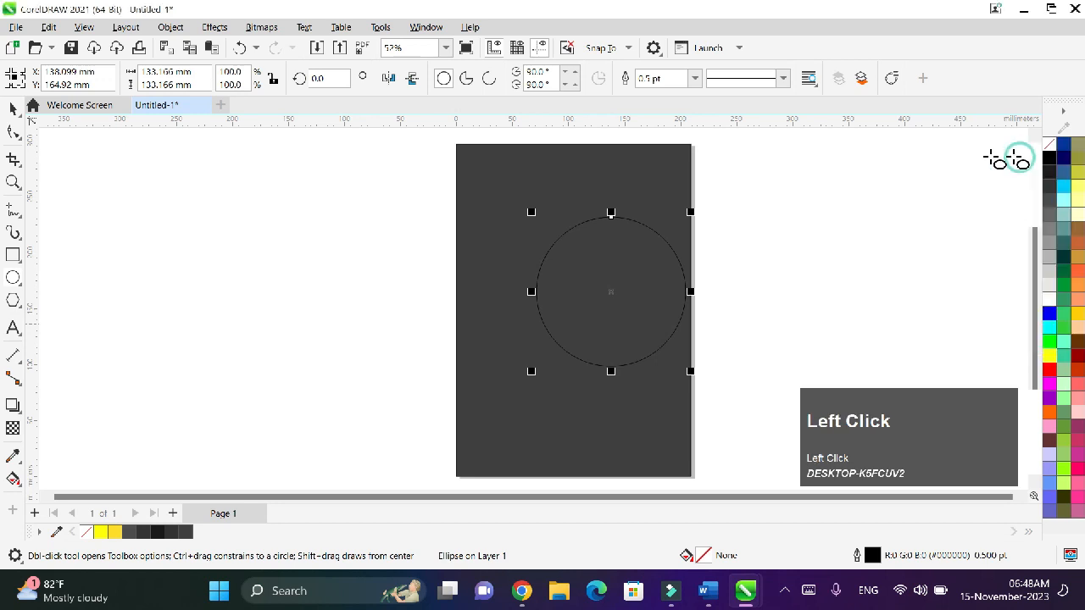
- Set the circle's outline width to 12 pt and move the circle to the upper middle of the page
{"action": "left_click", "coordinate": [662, 78]}
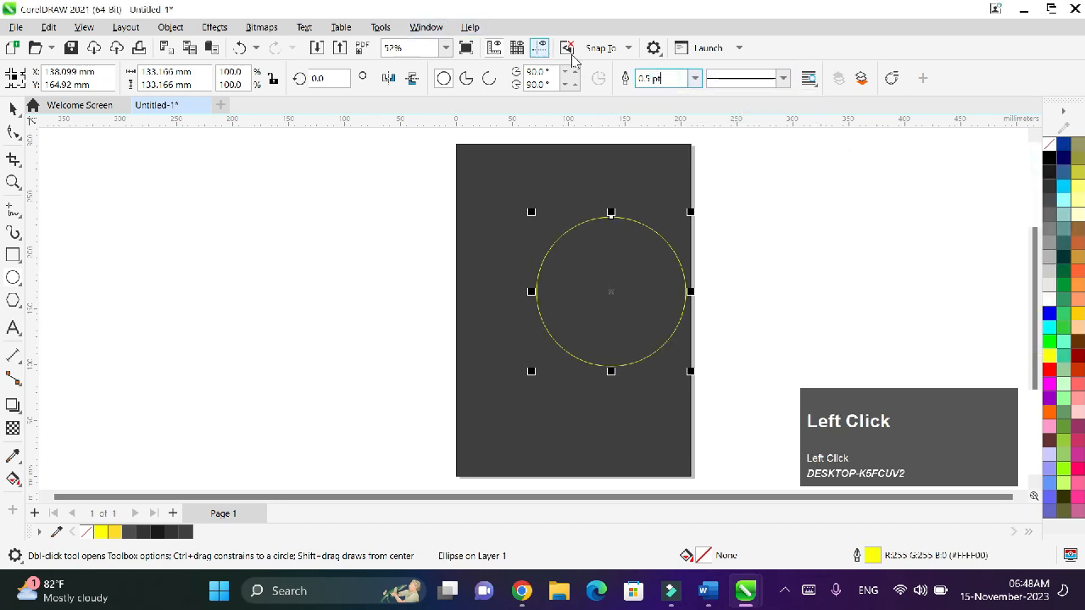
{"action": "key", "text": "BackSpace"}
{"action": "key", "text": "BackSpace"}
{"action": "key", "text": "BackSpace"}
{"action": "key", "text": "BackSpace"}
{"action": "key", "text": "BackSpace"}
{"action": "key", "text": "BackSpace"}
{"action": "type", "text": "12"}
{"action": "key", "text": "Return"}
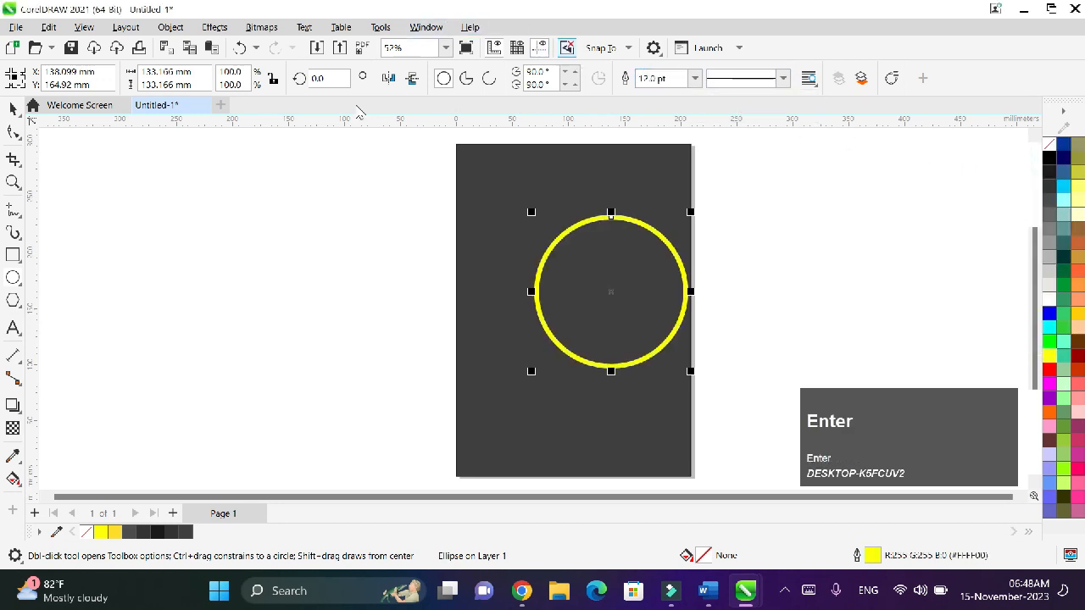
{"action": "left_click_drag", "start_coordinate": [611, 296], "coordinate": [565, 273]}
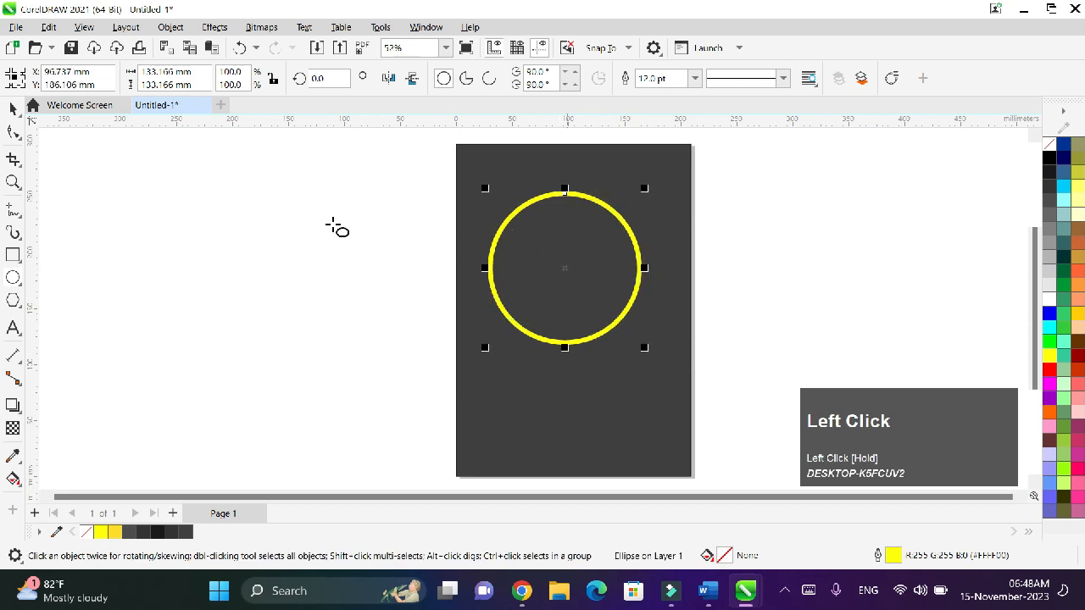
- Import blonde-girl-wearing-red-coat-snowy-field.jpg from Downloads at about 130 × 196 mm and place it just beside the page
{"action": "left_click", "coordinate": [17, 27]}
{"action": "left_click", "coordinate": [127, 304]}
{"action": "scroll", "coordinate": [606, 293], "scroll_direction": "down", "scroll_amount": 10}
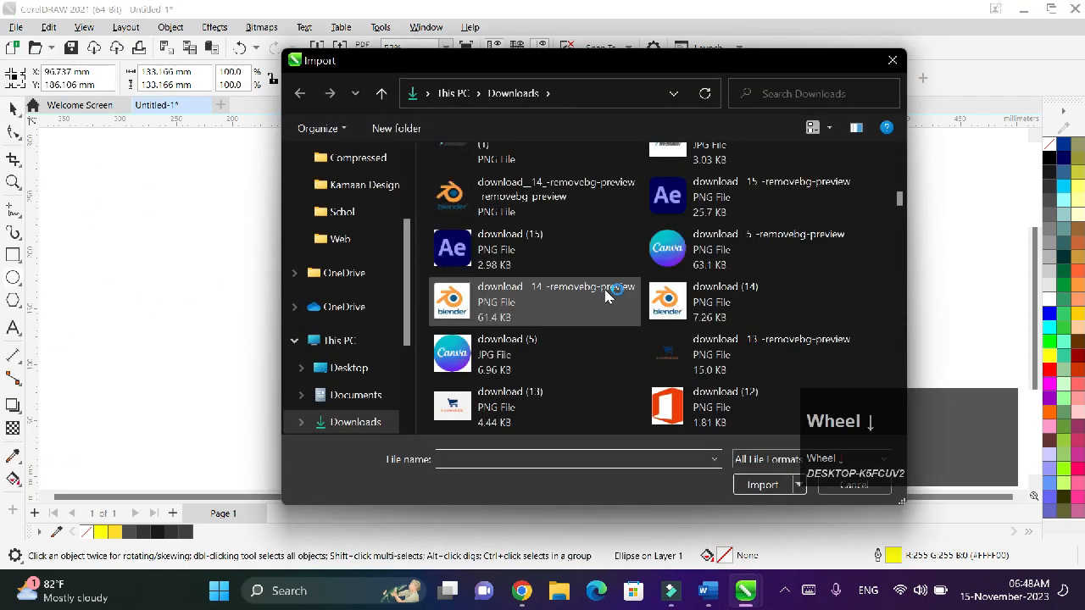
{"action": "scroll", "coordinate": [604, 287], "scroll_direction": "down", "scroll_amount": 3}
{"action": "double_click", "coordinate": [699, 270]}
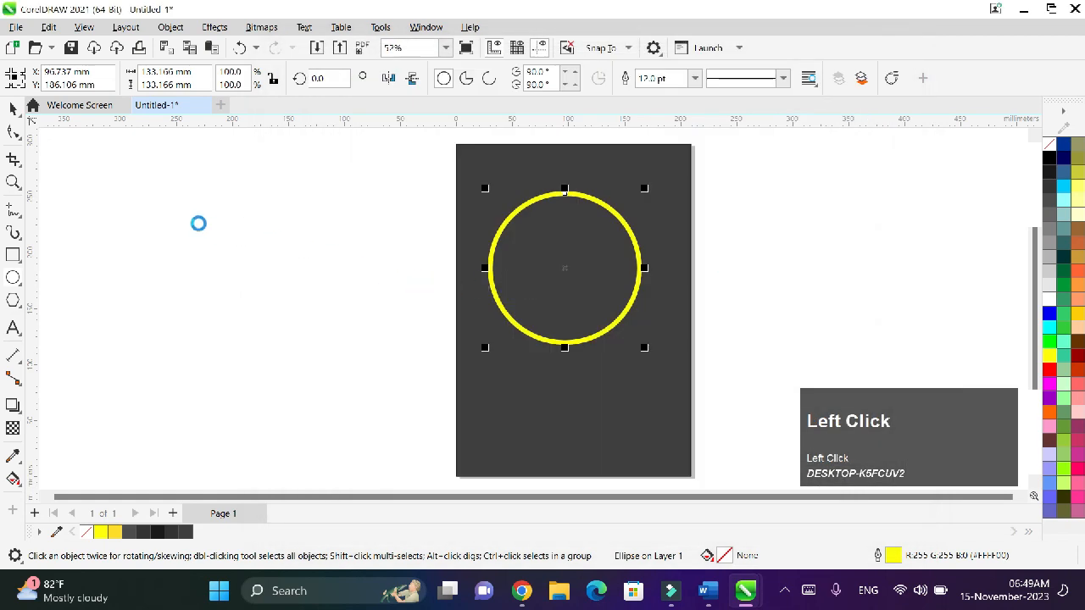
{"action": "left_click_drag", "start_coordinate": [138, 181], "coordinate": [292, 407]}
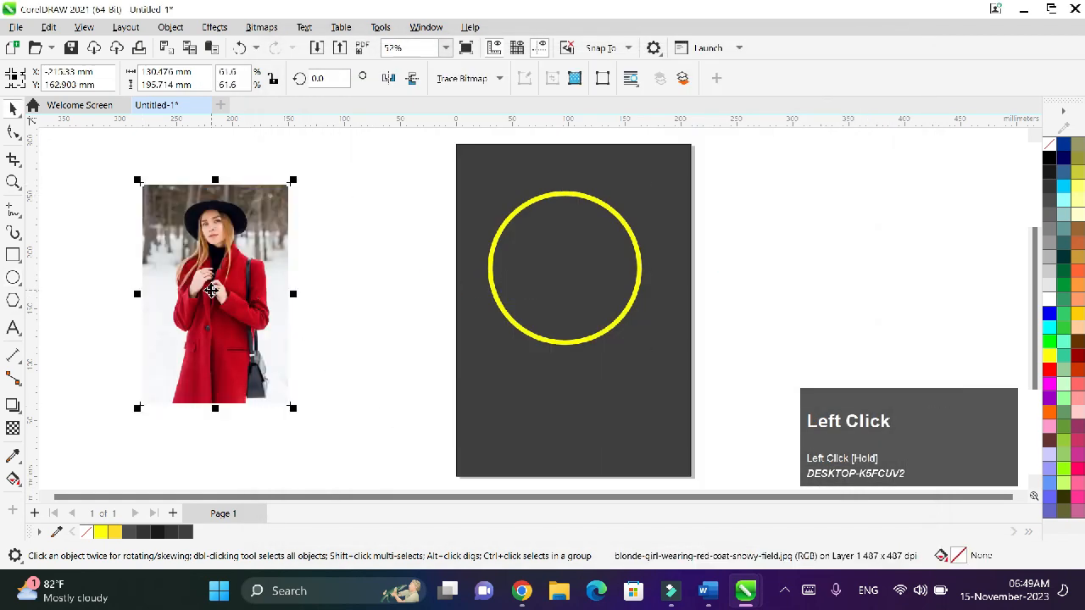
{"action": "left_click_drag", "start_coordinate": [211, 289], "coordinate": [352, 290]}
- PowerClip the photo inside the yellow circle and fit the contents with Fill Proportionally
{"action": "right_click", "coordinate": [353, 289]}
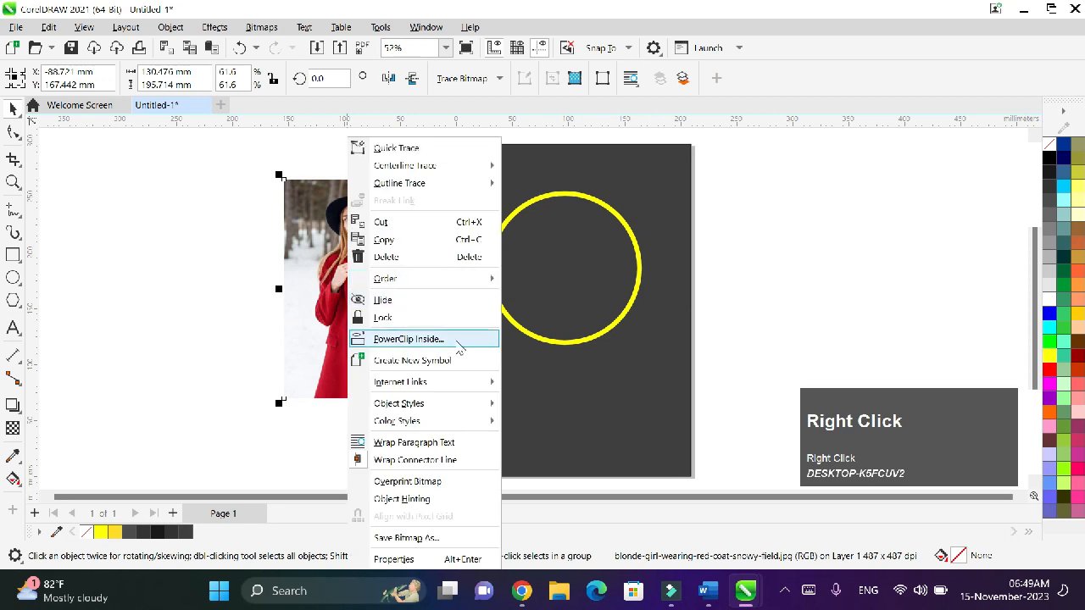
{"action": "left_click", "coordinate": [441, 340]}
{"action": "left_click", "coordinate": [553, 292]}
{"action": "left_click", "coordinate": [244, 147]}
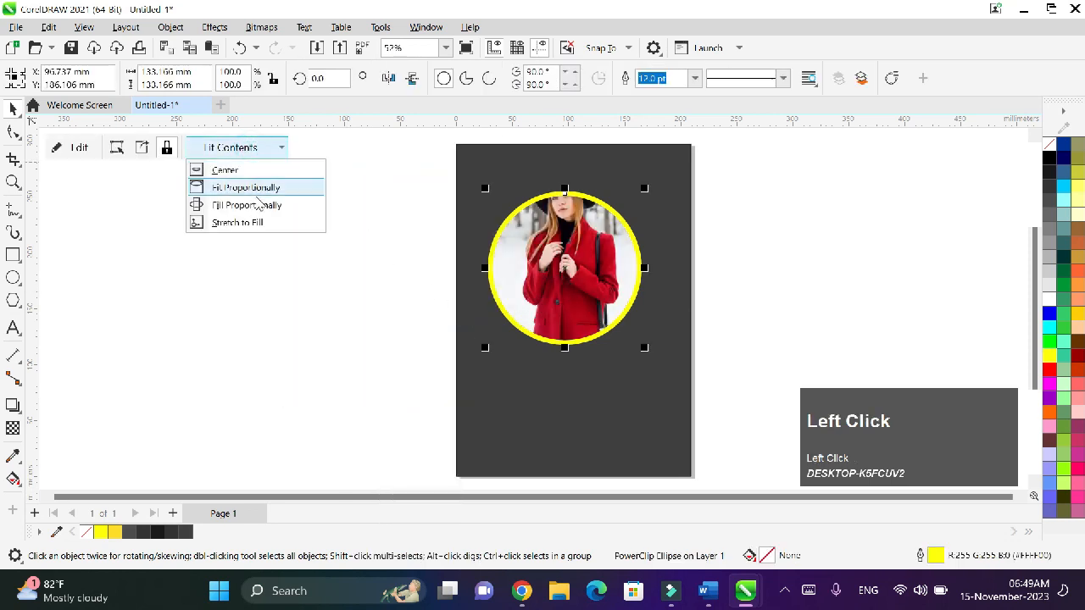
{"action": "left_click", "coordinate": [255, 205]}
- Shift the clipped photo downward inside the circle so the woman's head and hat fall within the frame
{"action": "left_click", "coordinate": [119, 147]}
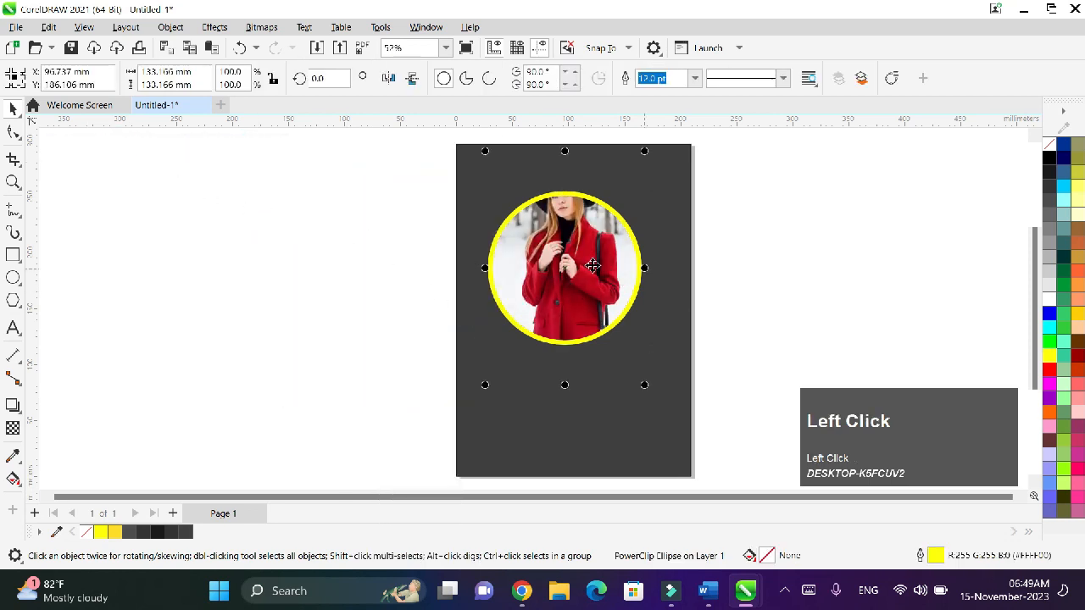
{"action": "left_click_drag", "start_coordinate": [587, 279], "coordinate": [591, 300]}
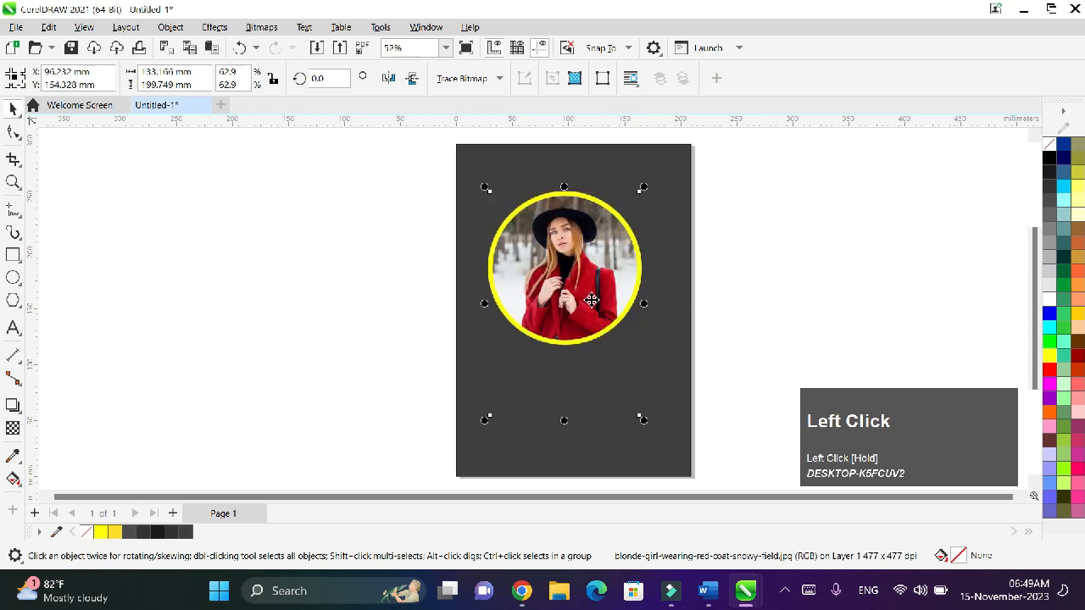
{"action": "left_click", "coordinate": [100, 166]}
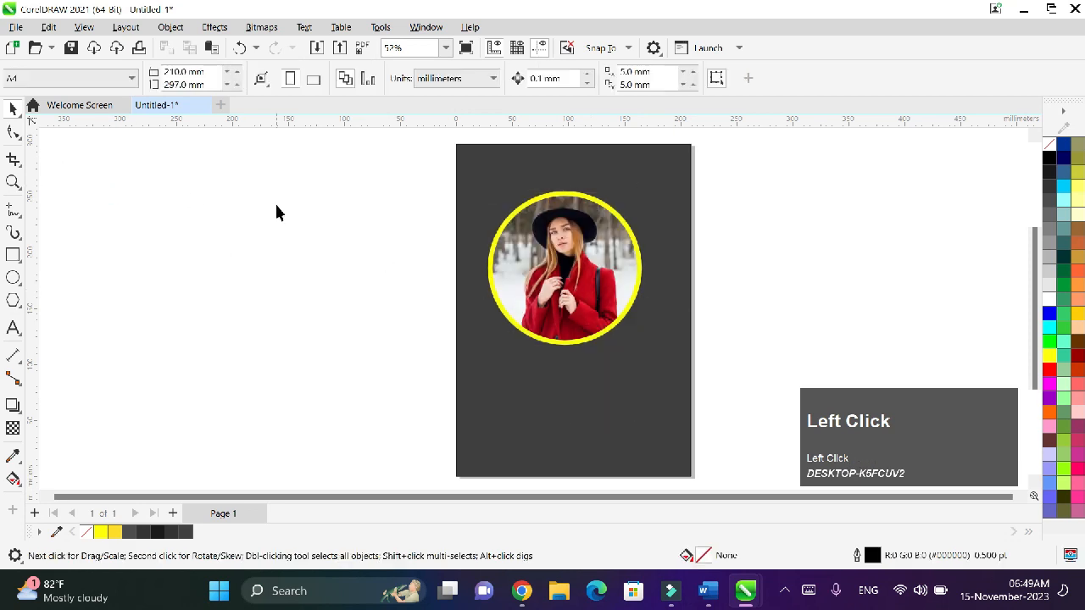
- Move the framed photo slightly down and toward the page's horizontal centre, and deselect it
{"action": "left_click", "coordinate": [532, 253]}
{"action": "left_click_drag", "start_coordinate": [581, 326], "coordinate": [590, 330]}
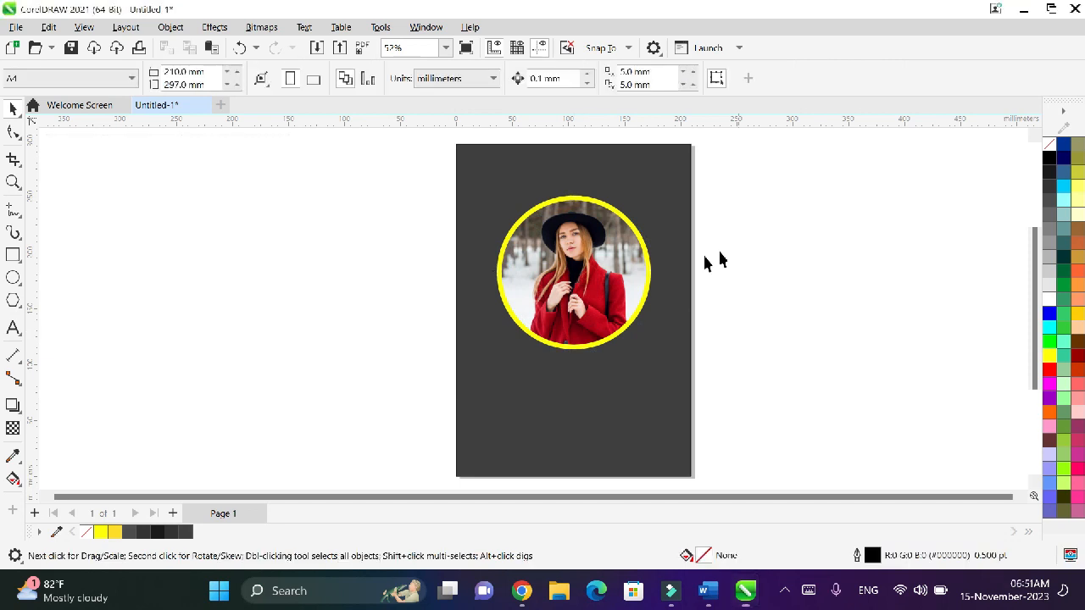
{"action": "left_click", "coordinate": [600, 280]}
{"action": "left_click_drag", "start_coordinate": [585, 282], "coordinate": [578, 285]}
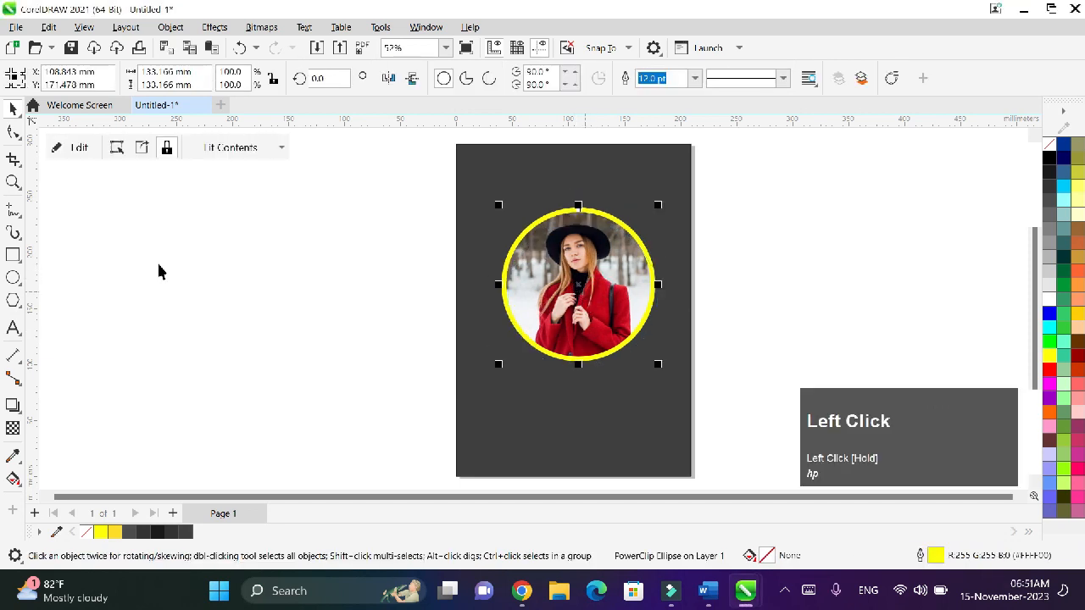
{"action": "left_click", "coordinate": [735, 301]}
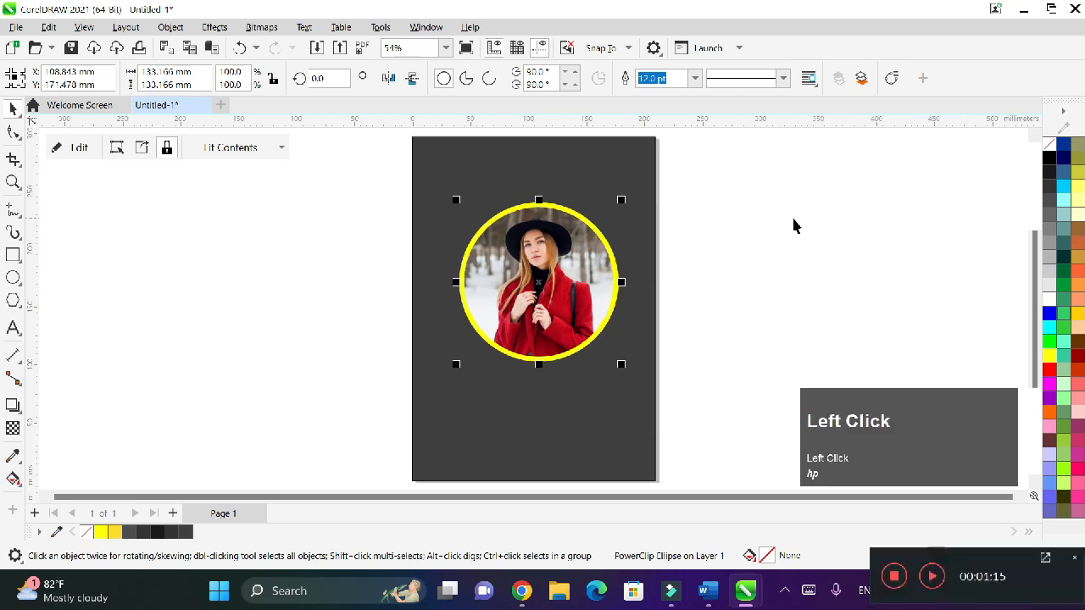
- Scale the framed photo down to about 124 mm in diameter and move it up, centred across the page
{"action": "scroll", "coordinate": [686, 346], "scroll_direction": "down", "scroll_amount": 1}
{"action": "left_click", "coordinate": [556, 321]}
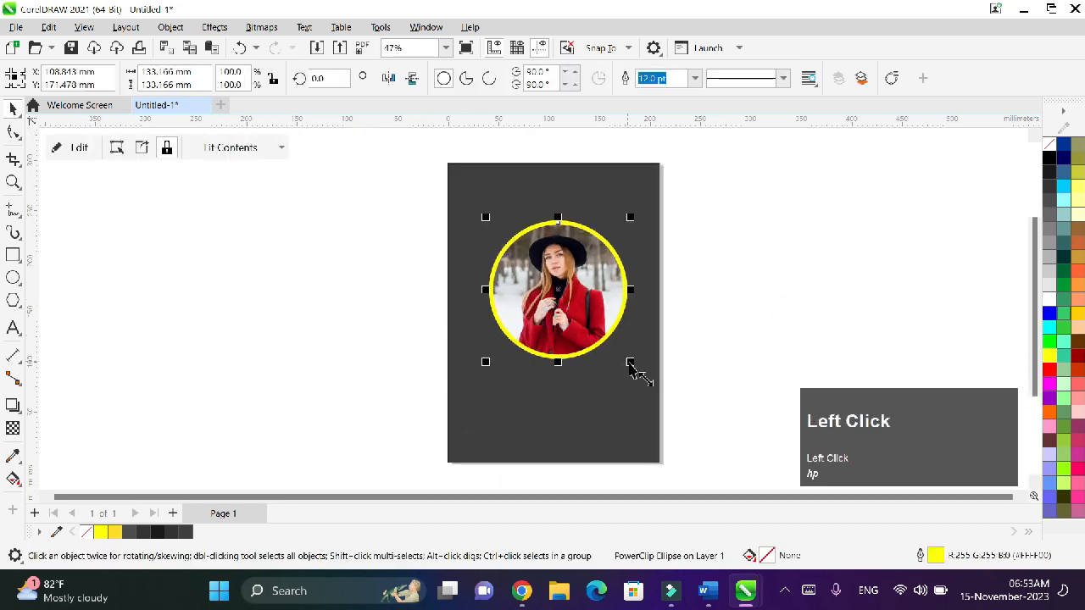
{"action": "left_click_drag", "start_coordinate": [631, 362], "coordinate": [620, 352]}
{"action": "left_click_drag", "start_coordinate": [556, 288], "coordinate": [556, 273]}
{"action": "left_click", "coordinate": [690, 285]}
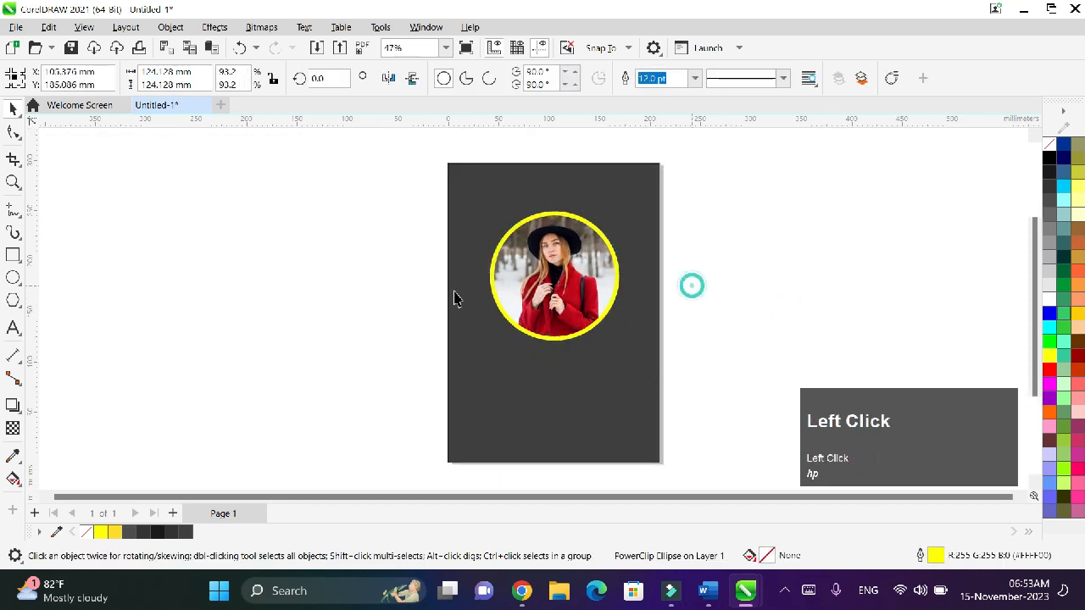
- Draw a closed four-sided Pen shape about 54 × 73 mm in the page's lower-left corner and fill it yellow
{"action": "left_click", "coordinate": [22, 220]}
{"action": "left_click", "coordinate": [65, 259]}
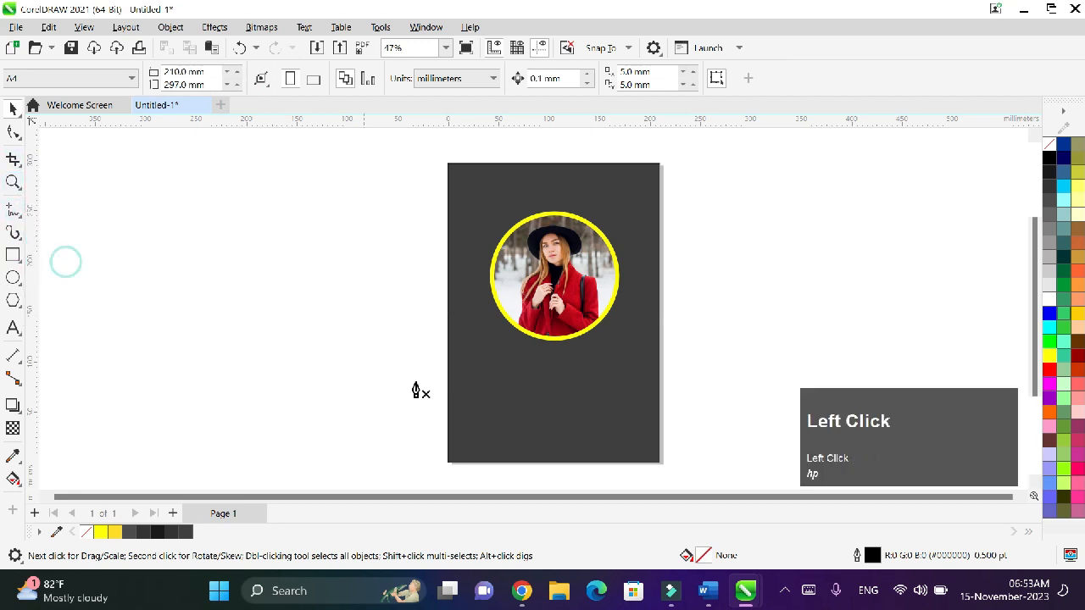
{"action": "left_click", "coordinate": [448, 390]}
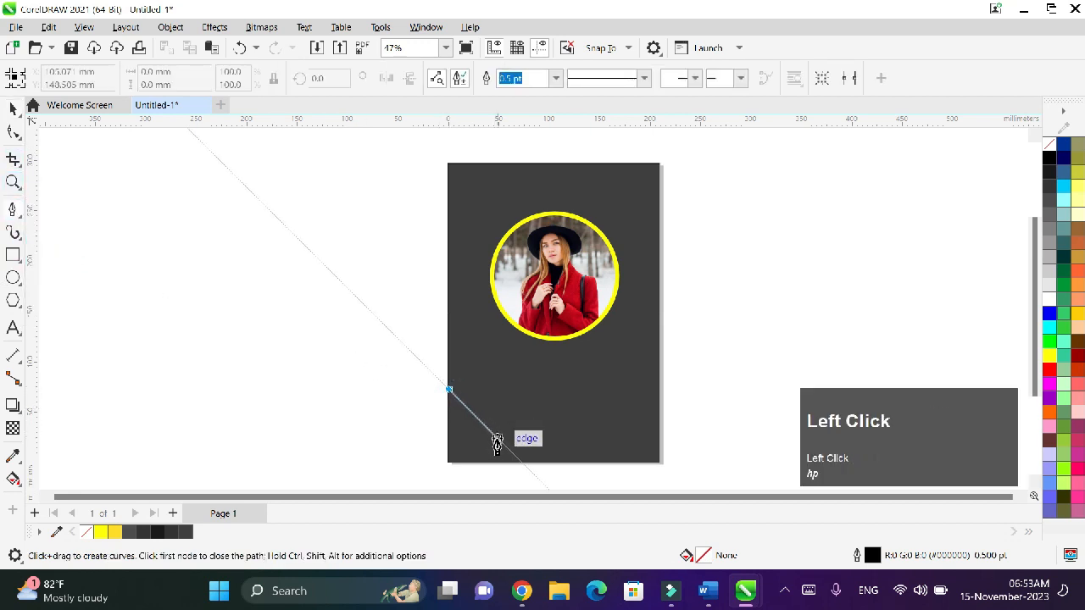
{"action": "left_click", "coordinate": [501, 443]}
{"action": "left_click", "coordinate": [495, 462]}
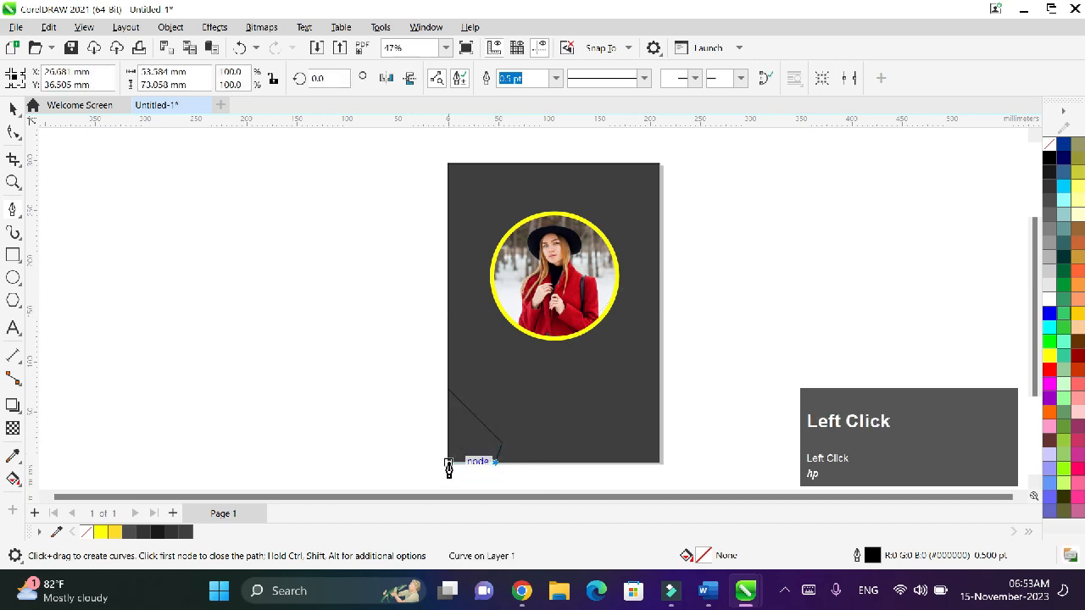
{"action": "left_click", "coordinate": [449, 392]}
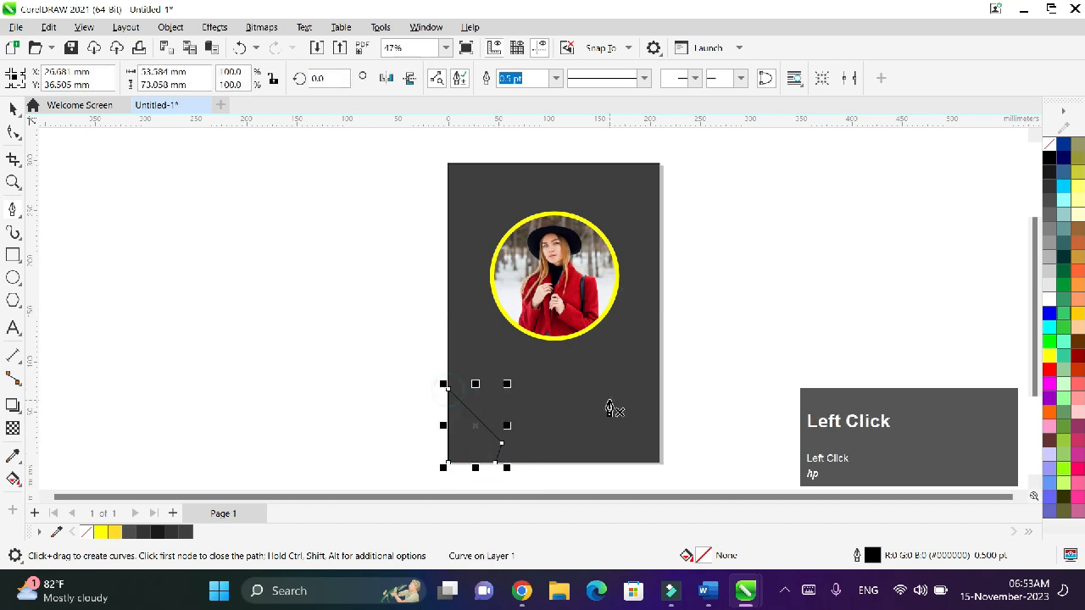
{"action": "left_click", "coordinate": [1049, 355]}
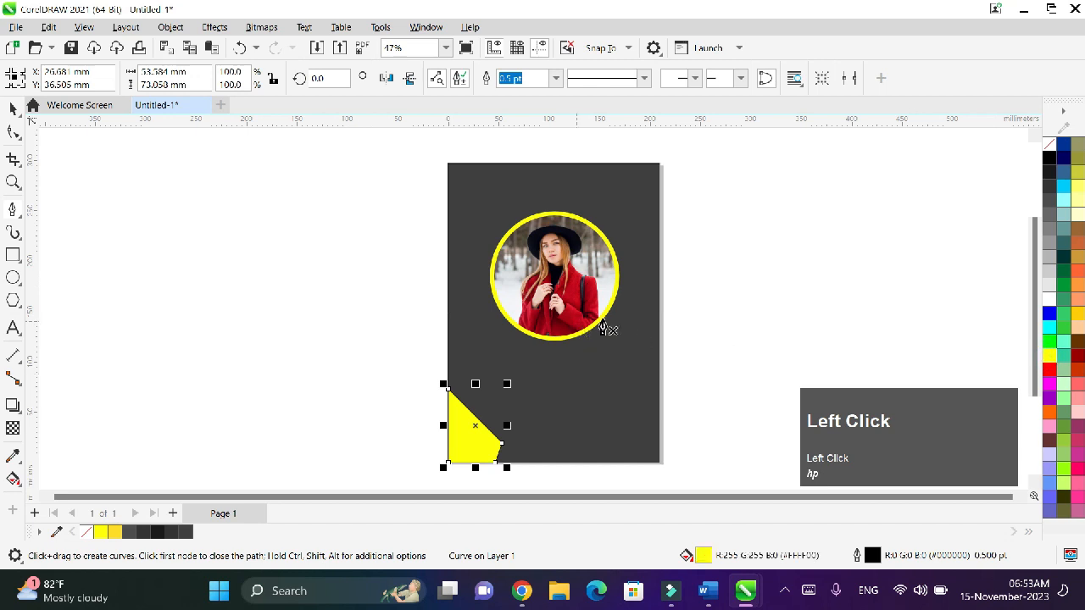
- Draw a closed Pen shape about 103 × 138 mm running from the page's upper-right corner to the middle of the photo circle
{"action": "left_click", "coordinate": [619, 164]}
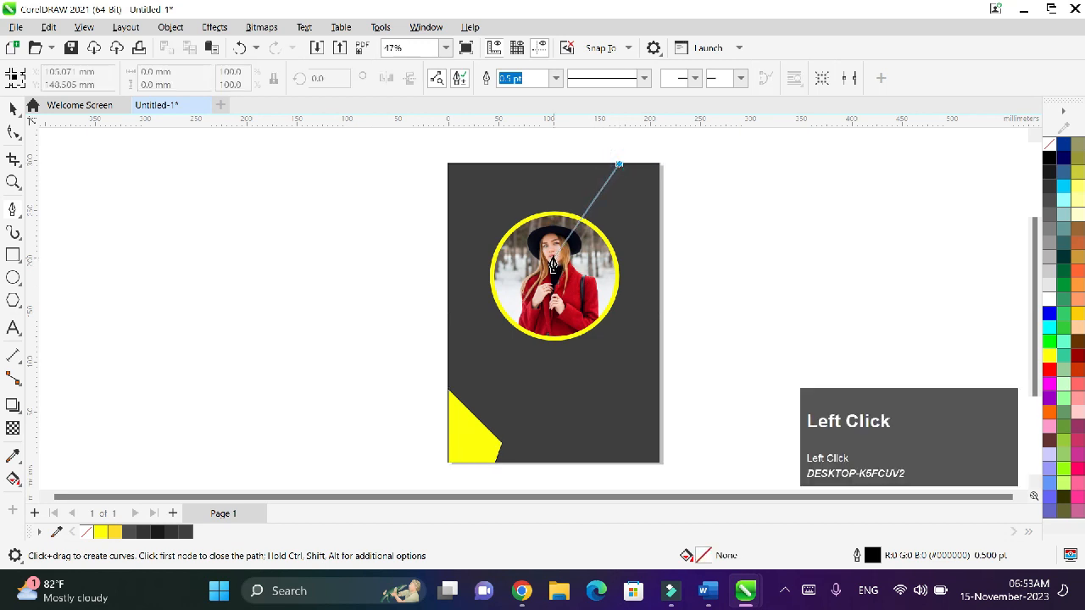
{"action": "left_click", "coordinate": [555, 245]}
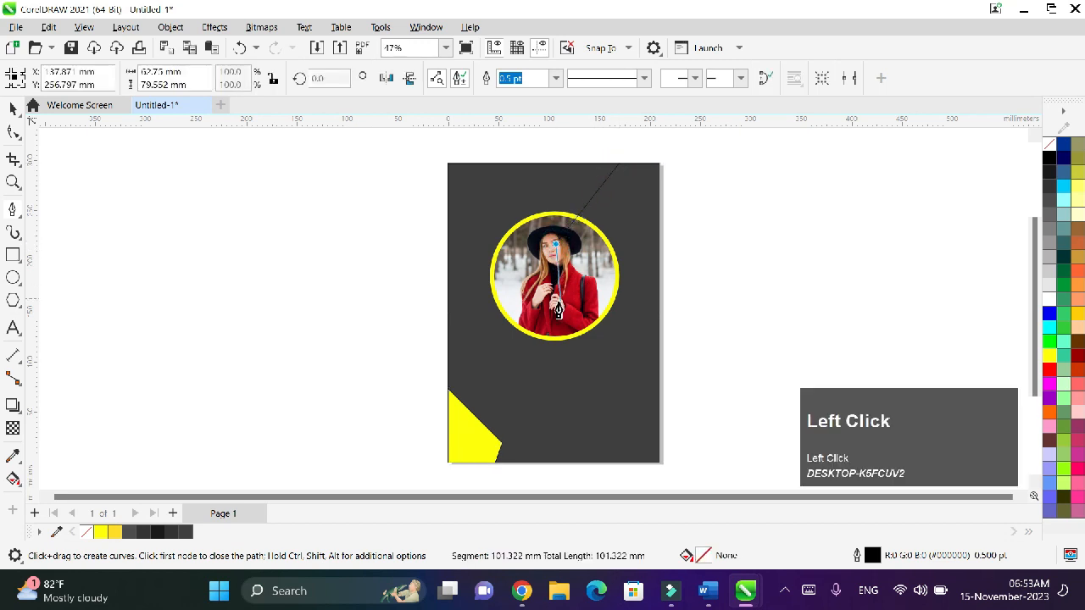
{"action": "left_click", "coordinate": [555, 303]}
{"action": "key", "text": "shift"}
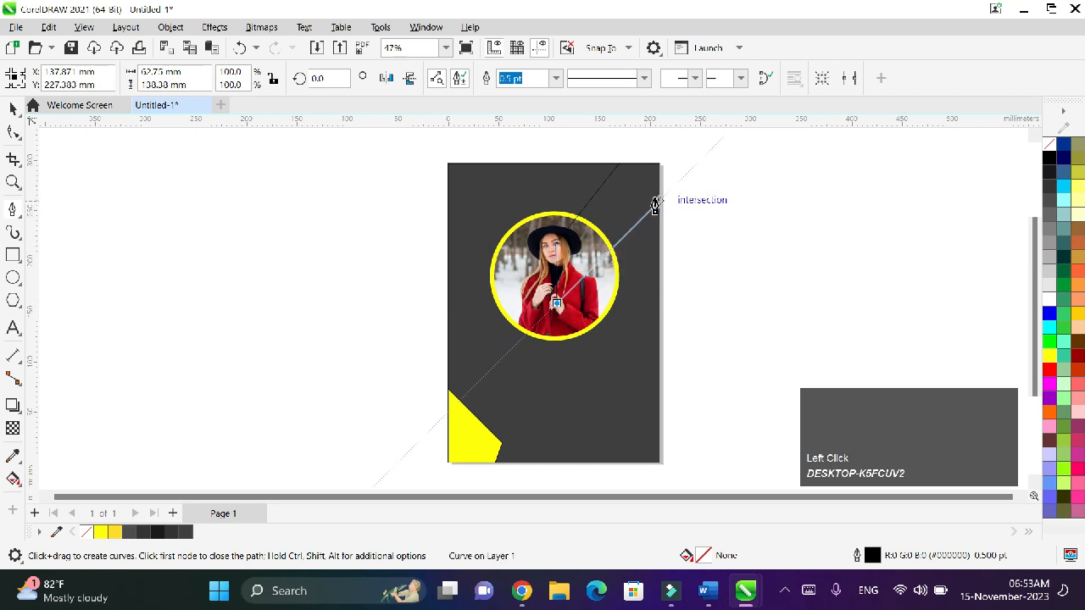
{"action": "left_click", "coordinate": [658, 201]}
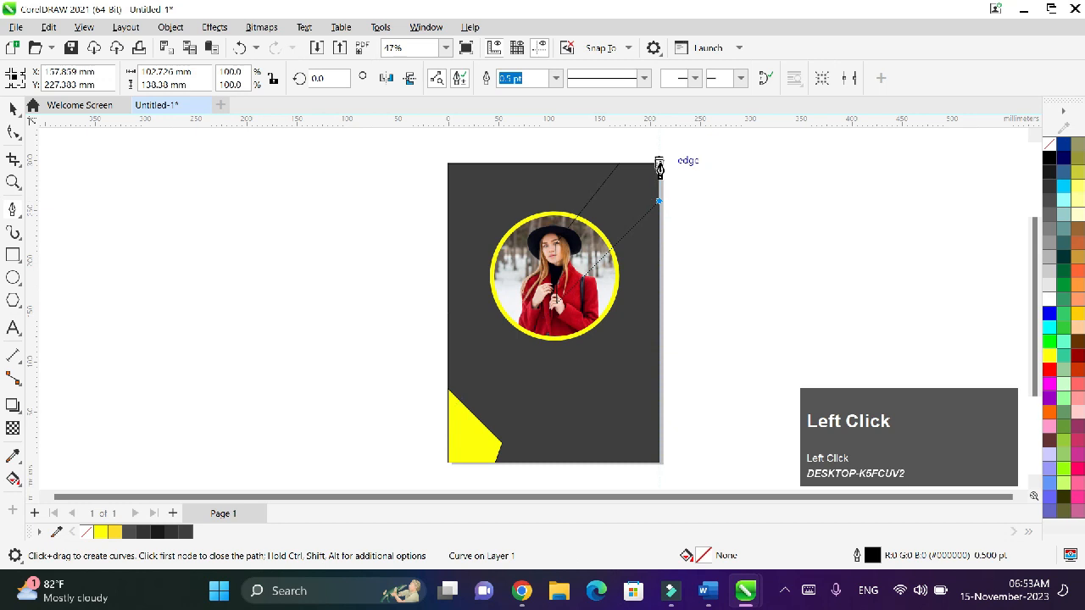
{"action": "double_click", "coordinate": [619, 163]}
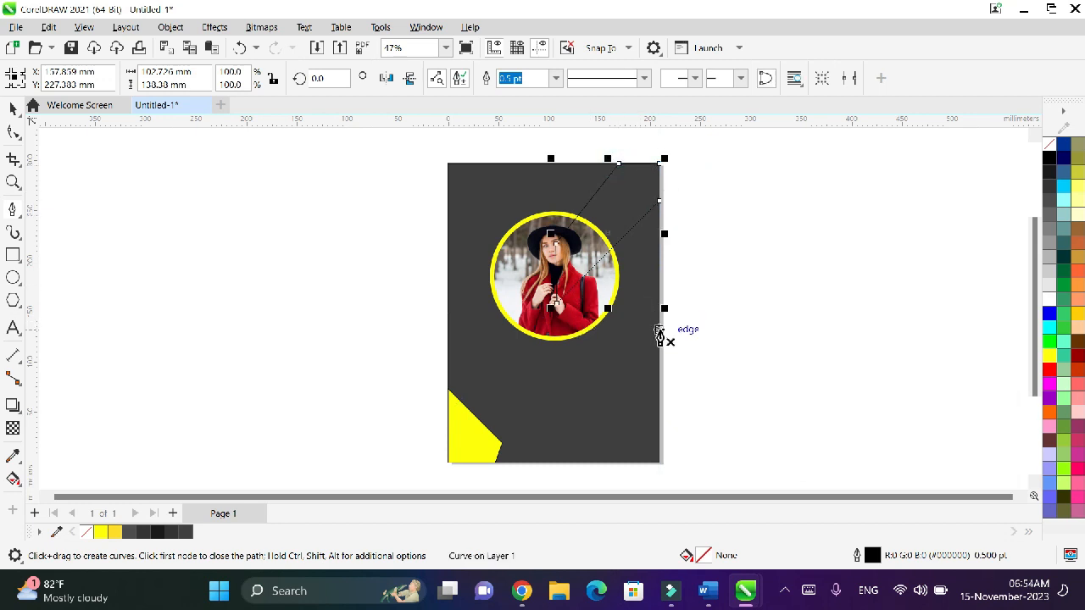
- Draw a closed Pen shape about 102 × 150 mm from the photo circle's middle down to the page's right edge and fill it yellow
{"action": "left_click", "coordinate": [659, 383]}
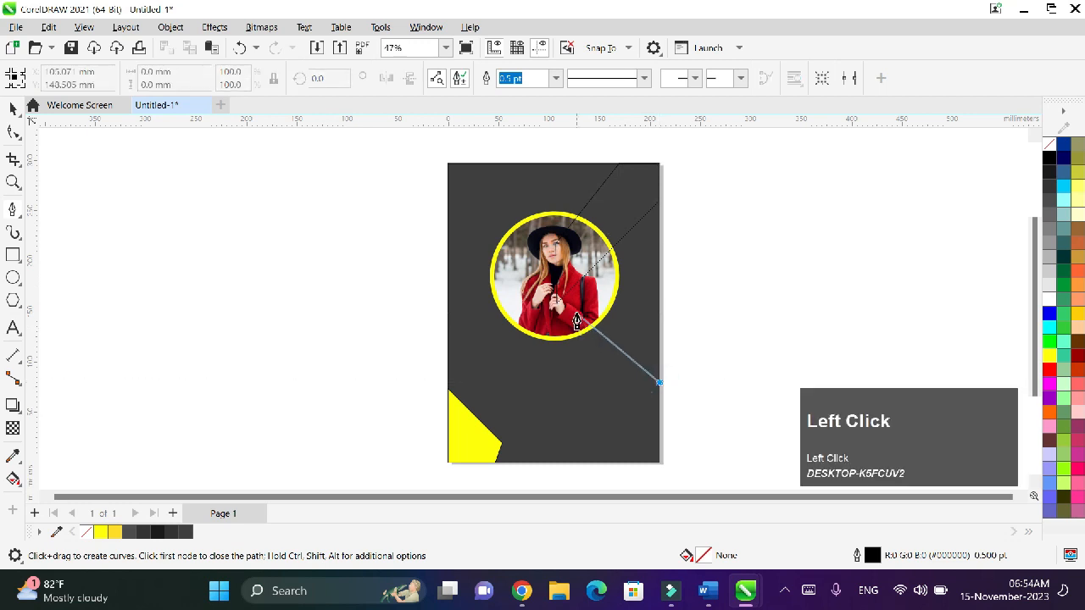
{"action": "left_click", "coordinate": [556, 279], "text": "shift"}
{"action": "double_click", "coordinate": [555, 231]}
{"action": "left_click", "coordinate": [555, 231]}
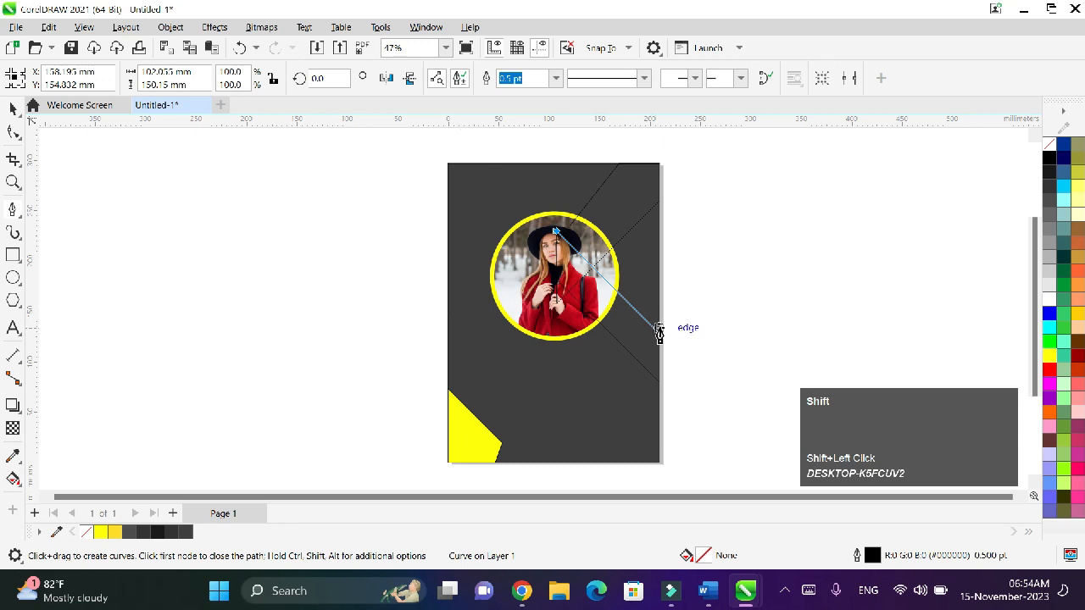
{"action": "left_click", "coordinate": [660, 334]}
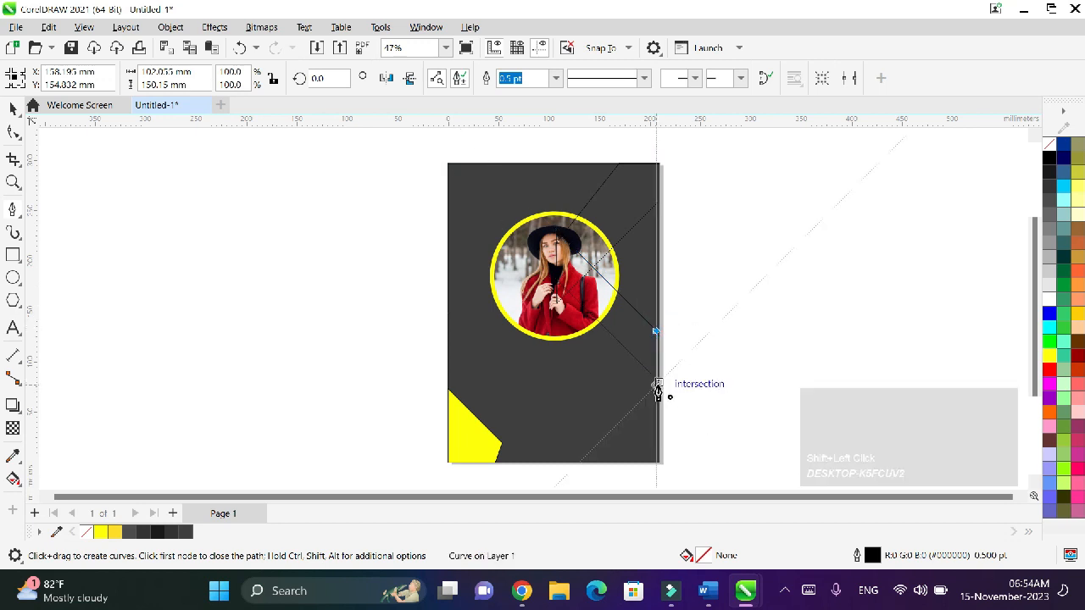
{"action": "left_click", "coordinate": [657, 386]}
{"action": "key", "text": "ctrl+z"}
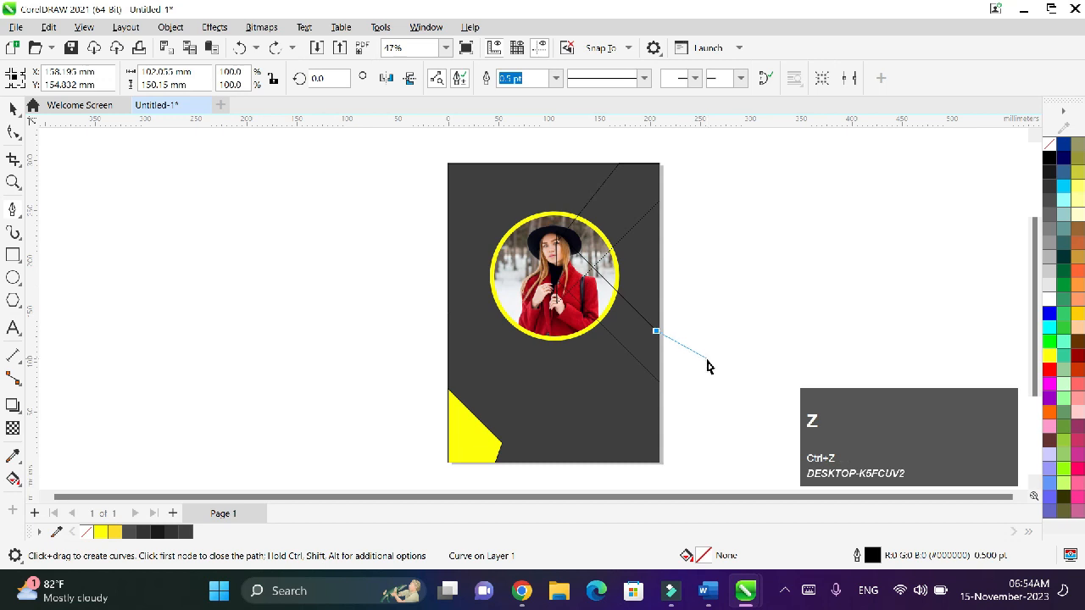
{"action": "key", "text": "ctrl+="}
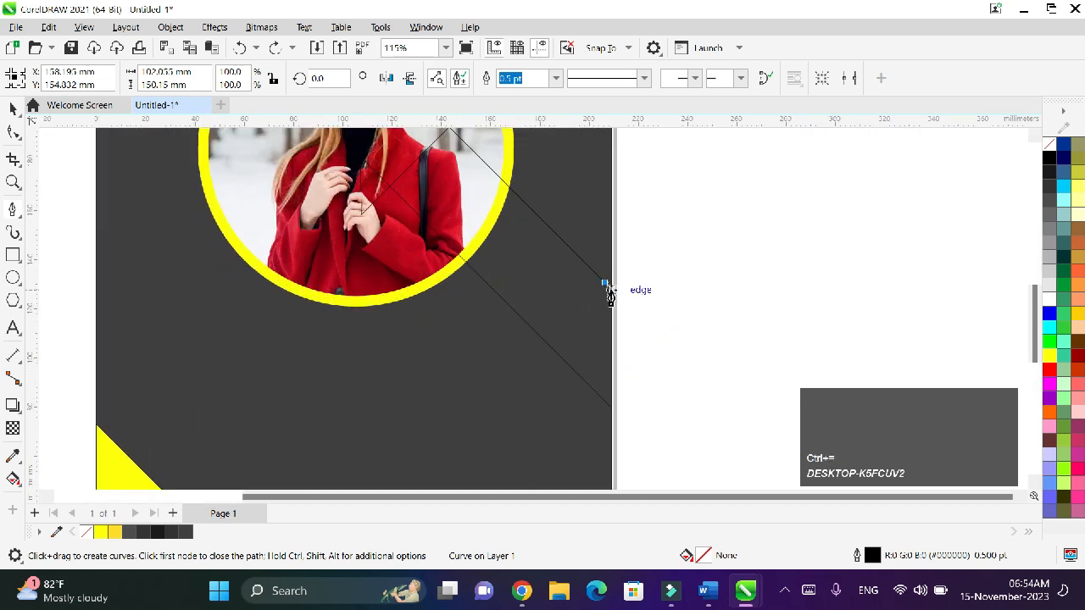
{"action": "left_click", "coordinate": [611, 291]}
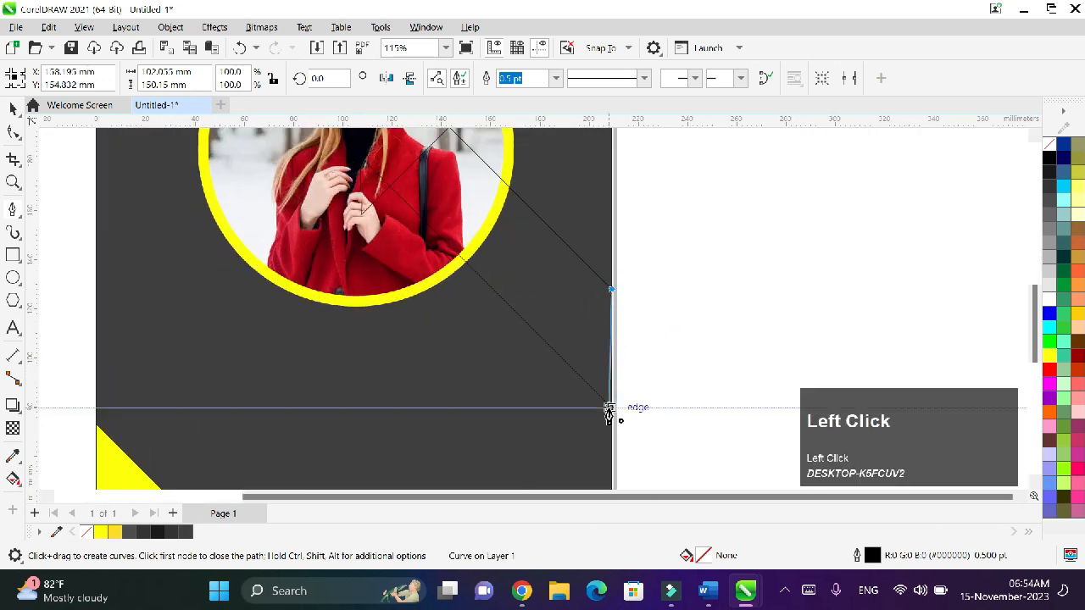
{"action": "left_click", "coordinate": [609, 410]}
{"action": "left_click", "coordinate": [1049, 357]}
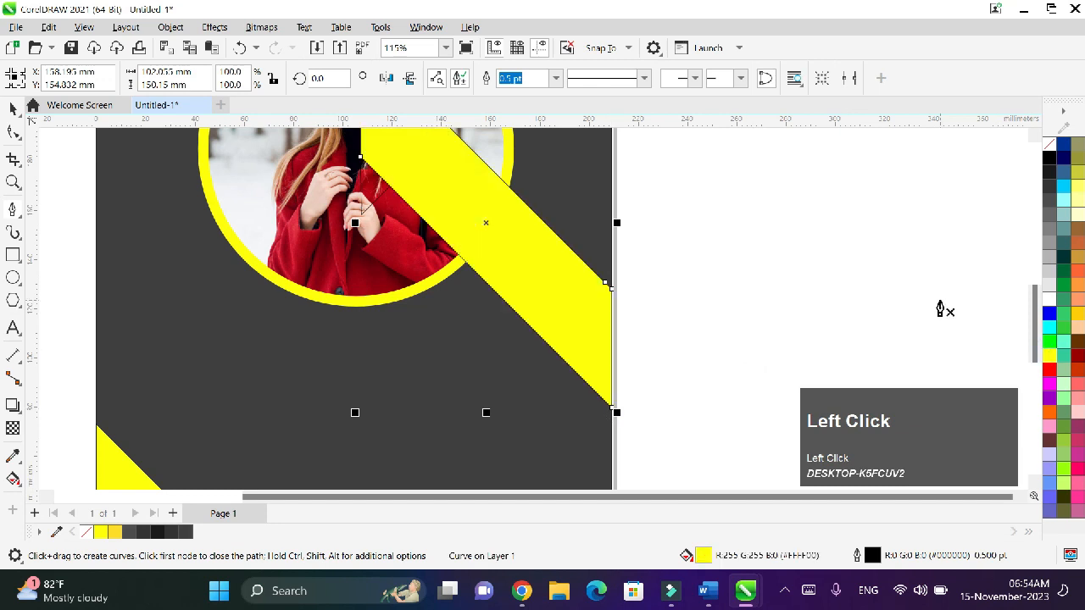
- Fill the unfilled band running from the page's upper-right corner to the photo circle with yellow
{"action": "scroll", "coordinate": [939, 355], "scroll_direction": "down", "scroll_amount": 1}
{"action": "left_click_drag", "start_coordinate": [1033, 317], "coordinate": [896, 278]}
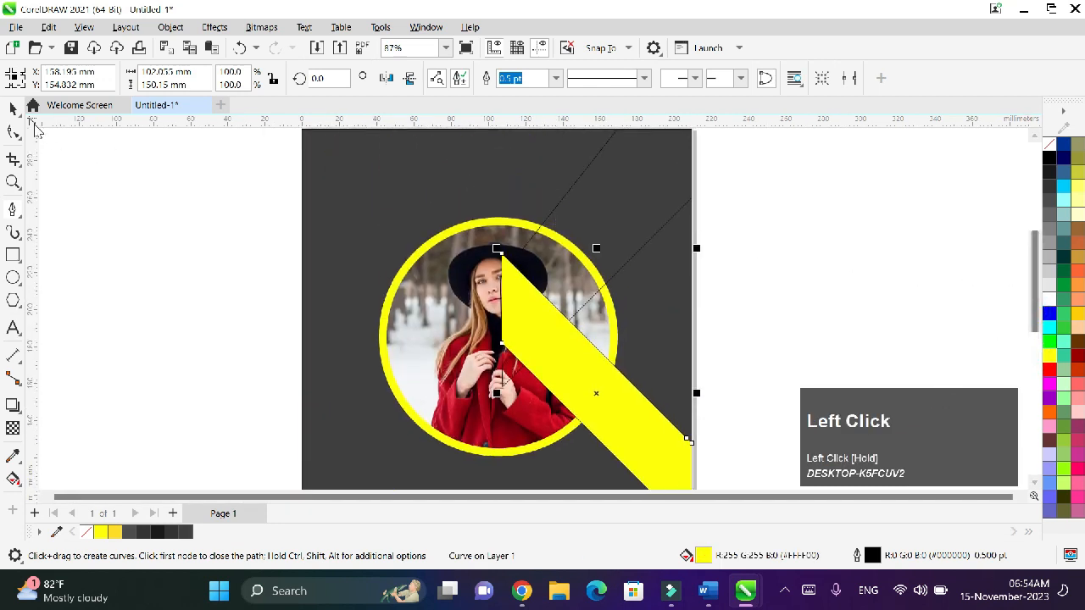
{"action": "left_click", "coordinate": [21, 116]}
{"action": "left_click", "coordinate": [653, 206]}
{"action": "key", "text": "Escape"}
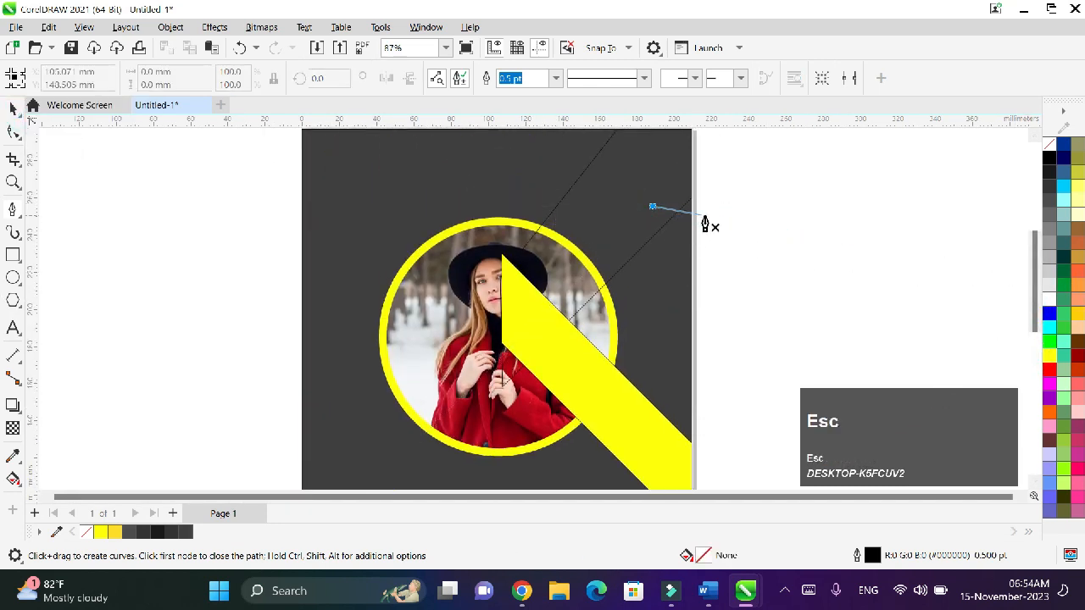
{"action": "left_click", "coordinate": [10, 107]}
{"action": "left_click", "coordinate": [617, 224]}
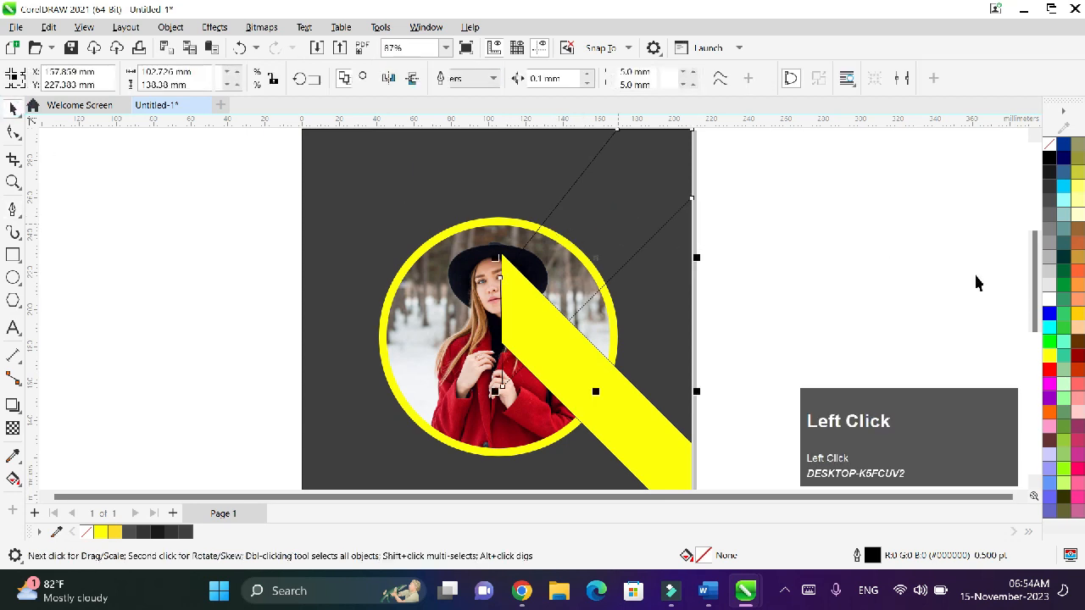
{"action": "left_click", "coordinate": [1049, 355]}
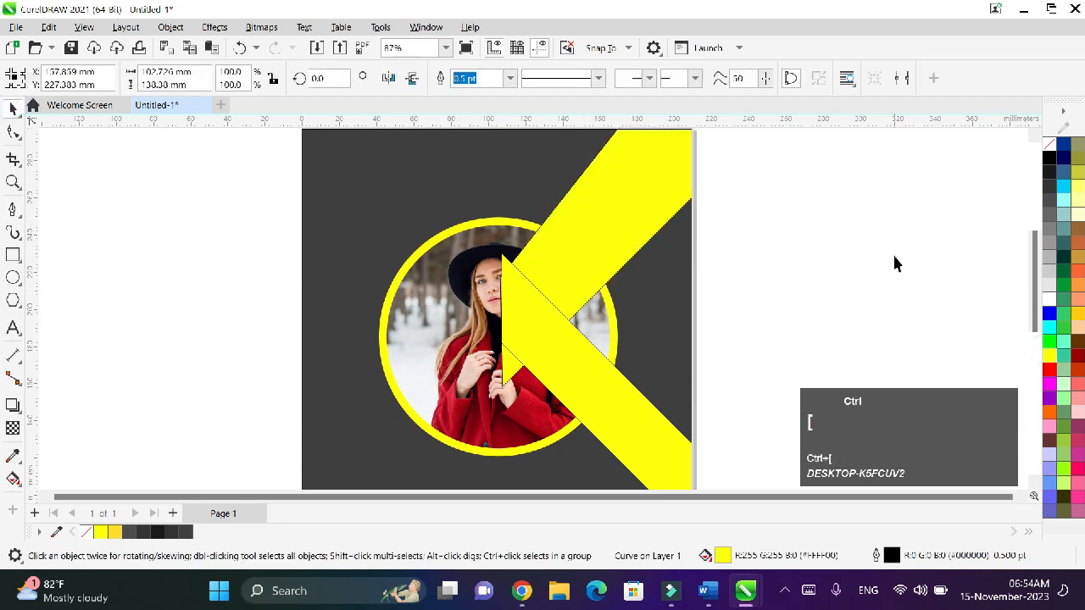
- Bring the framed circular photo in front of the yellow bands and deselect it
{"action": "left_click", "coordinate": [470, 296]}
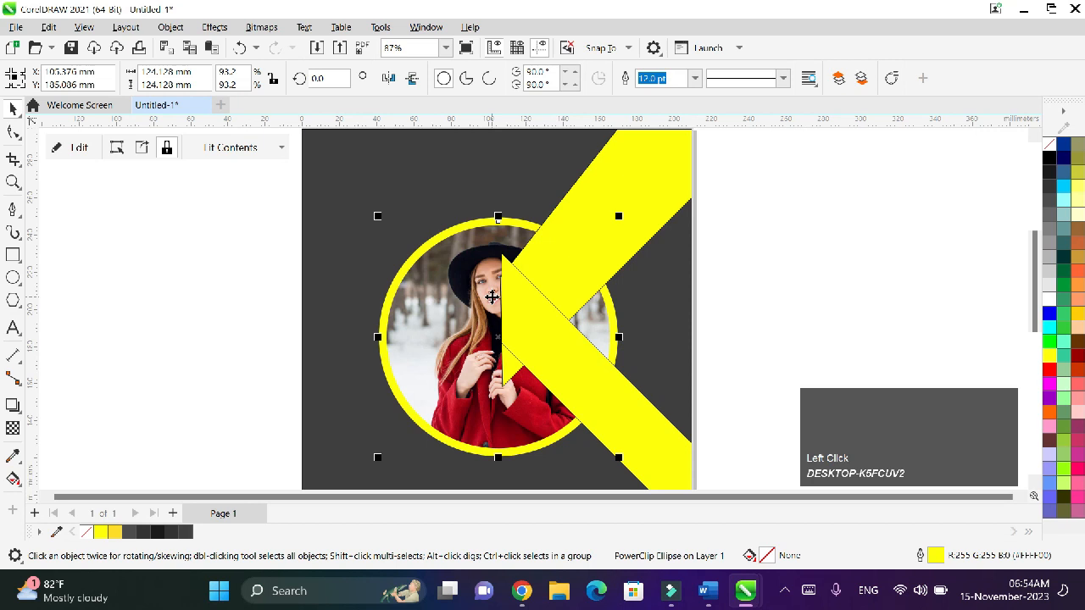
{"action": "key", "text": "shift+Page_Up"}
{"action": "left_click", "coordinate": [867, 310]}
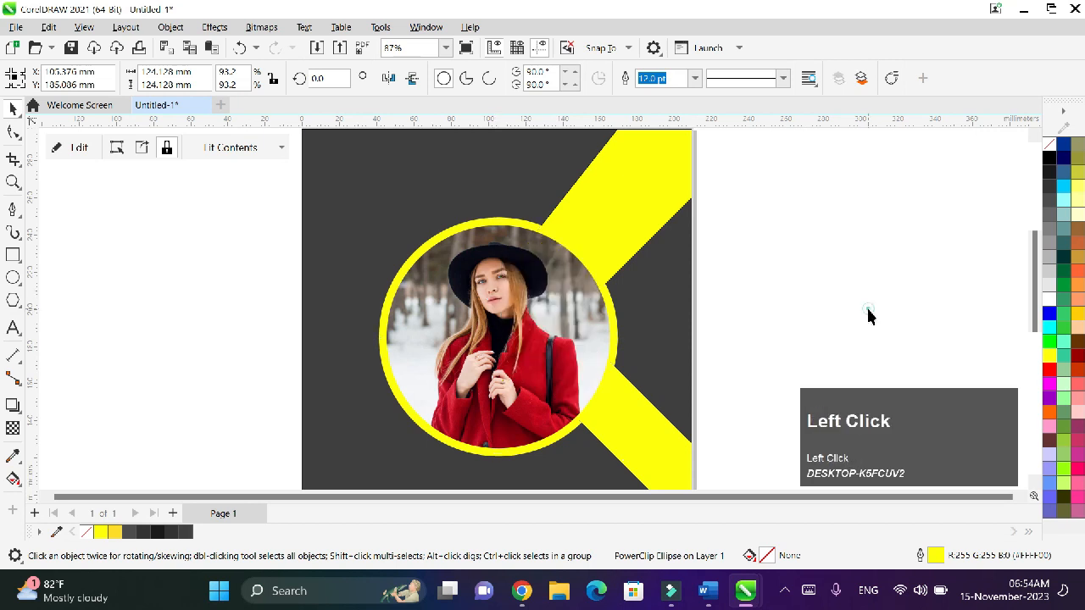
- Give the page's lower-left shape a vertical fountain fill from yellow at its upper end to golden yellow at its lower end
{"action": "scroll", "coordinate": [781, 294], "scroll_direction": "down", "scroll_amount": 2}
{"action": "left_click_drag", "start_coordinate": [1027, 342], "coordinate": [1027, 358]}
{"action": "left_click", "coordinate": [1023, 500]}
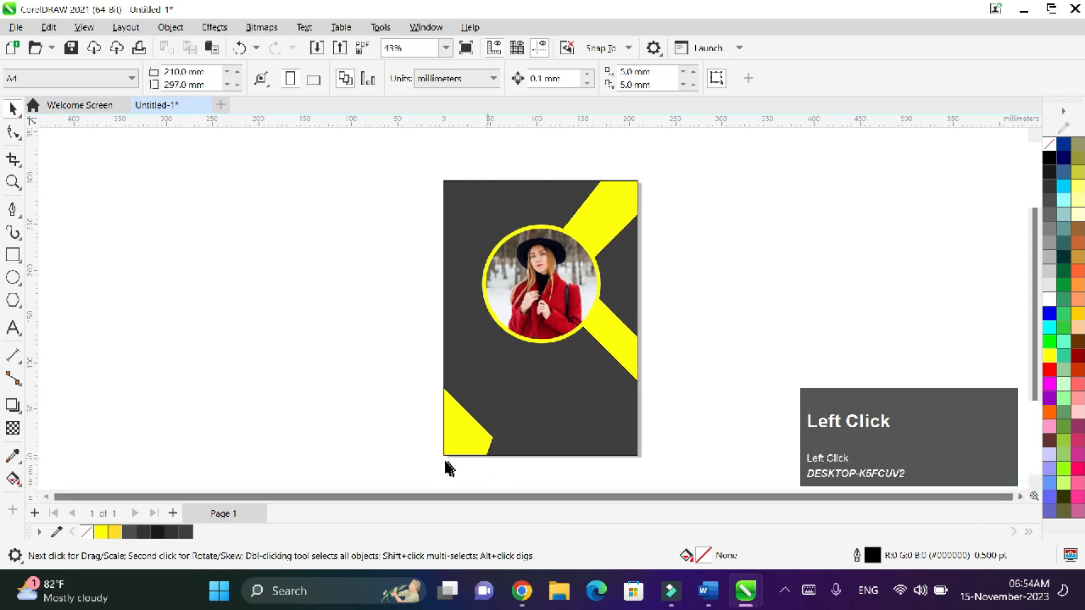
{"action": "left_click", "coordinate": [467, 435]}
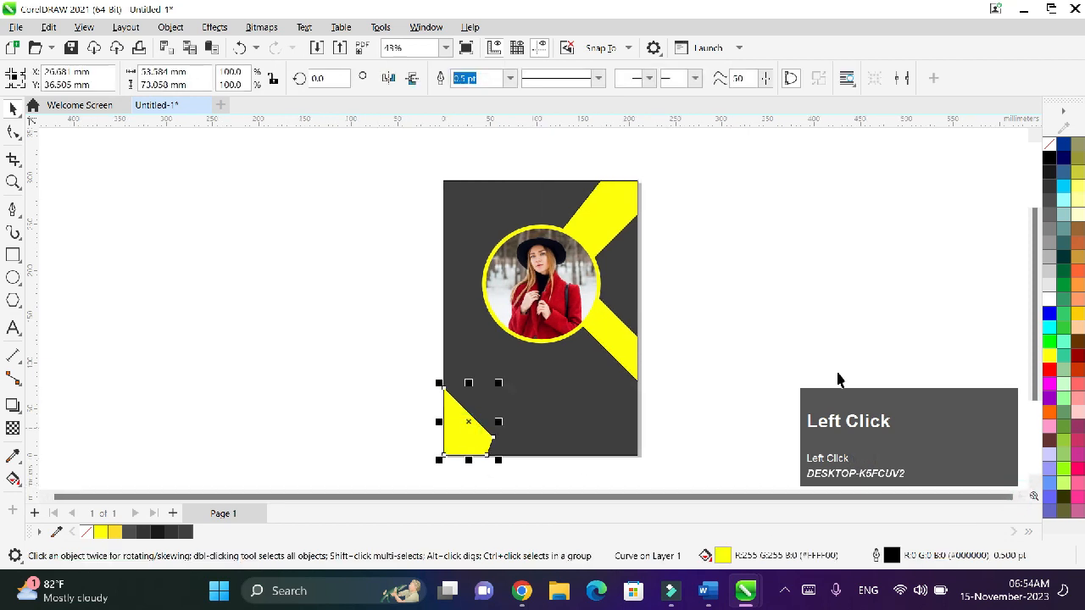
{"action": "left_click", "coordinate": [14, 480]}
{"action": "mouse_move", "coordinate": [454, 412]}
{"action": "left_mouse_down"}
{"action": "mouse_move", "coordinate": [455, 459]}
{"action": "mouse_move", "coordinate": [456, 393]}
{"action": "left_mouse_up"}
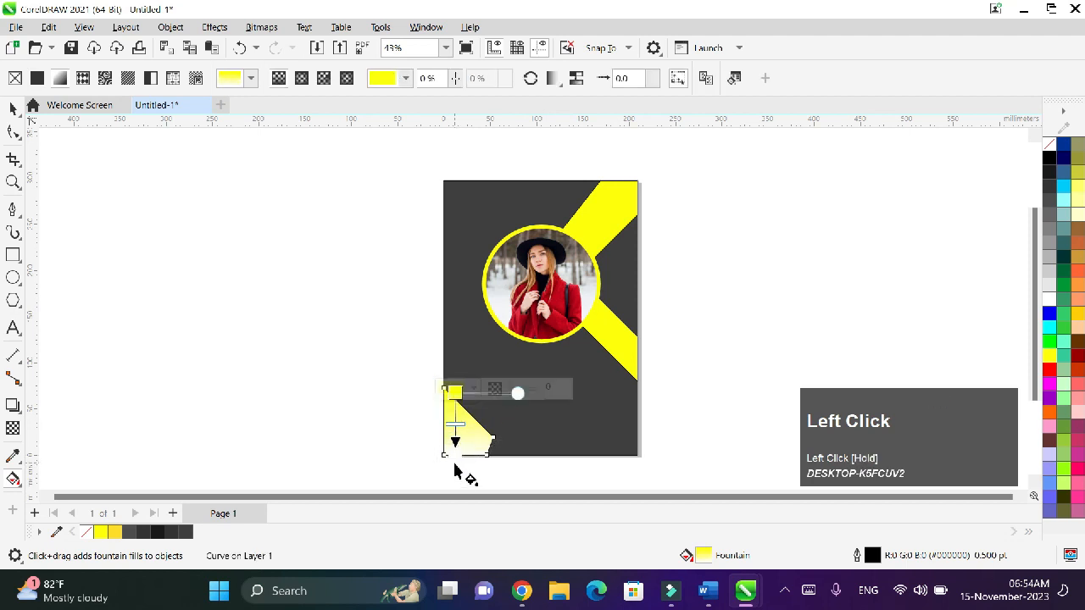
{"action": "left_click_drag", "start_coordinate": [1052, 365], "coordinate": [1053, 362]}
{"action": "left_click_drag", "start_coordinate": [988, 408], "coordinate": [456, 460]}
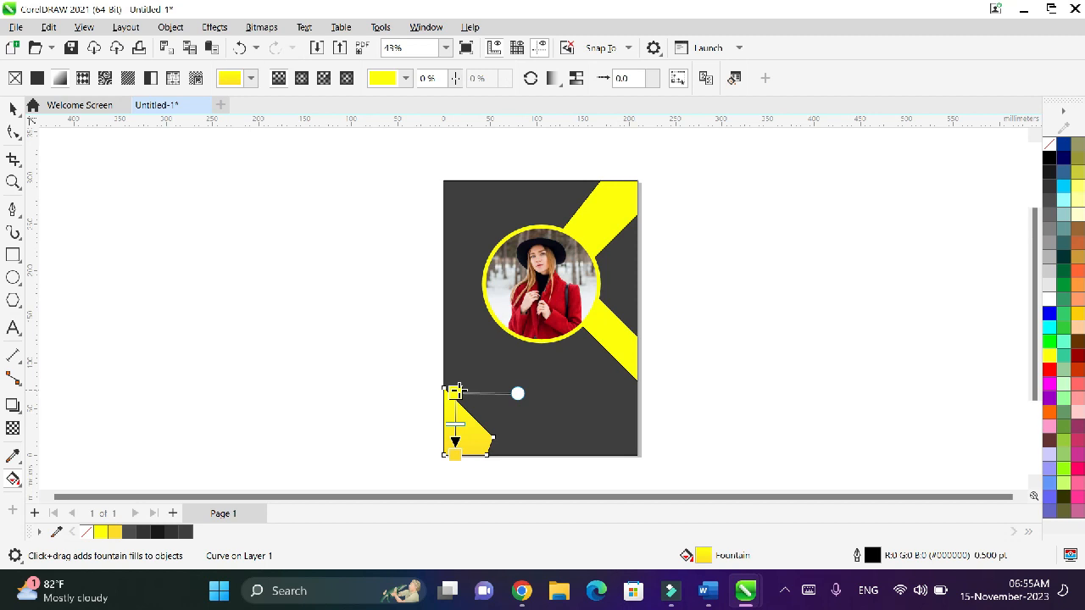
- Apply a diagonal fountain fill to the upper-right band, from yellow at the page corner to golden yellow toward the photo
{"action": "left_click", "coordinate": [609, 234]}
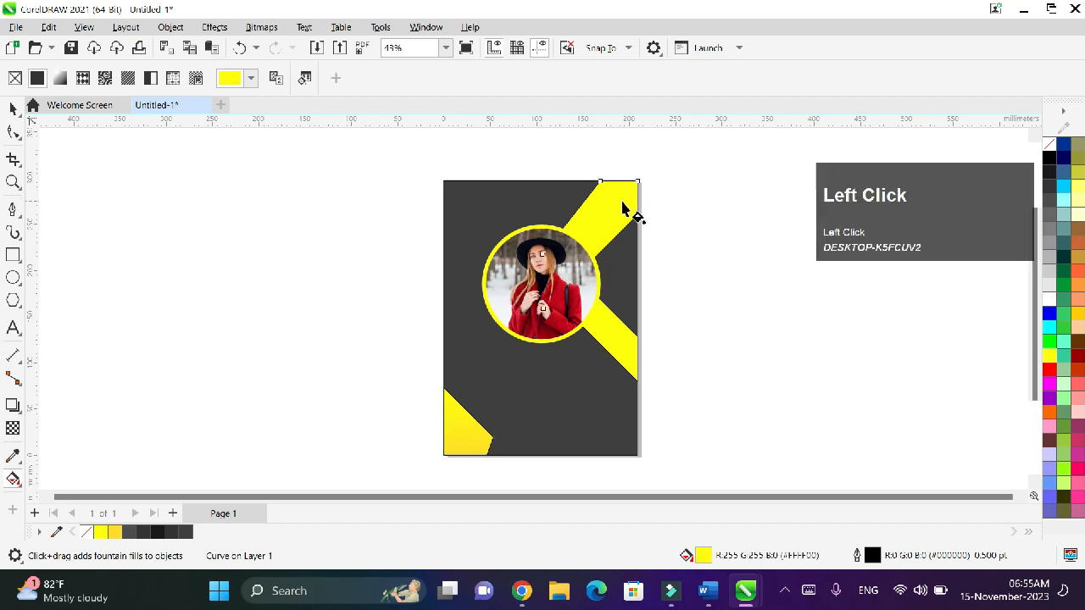
{"action": "left_click", "coordinate": [610, 192]}
{"action": "left_click_drag", "start_coordinate": [618, 200], "coordinate": [572, 290]}
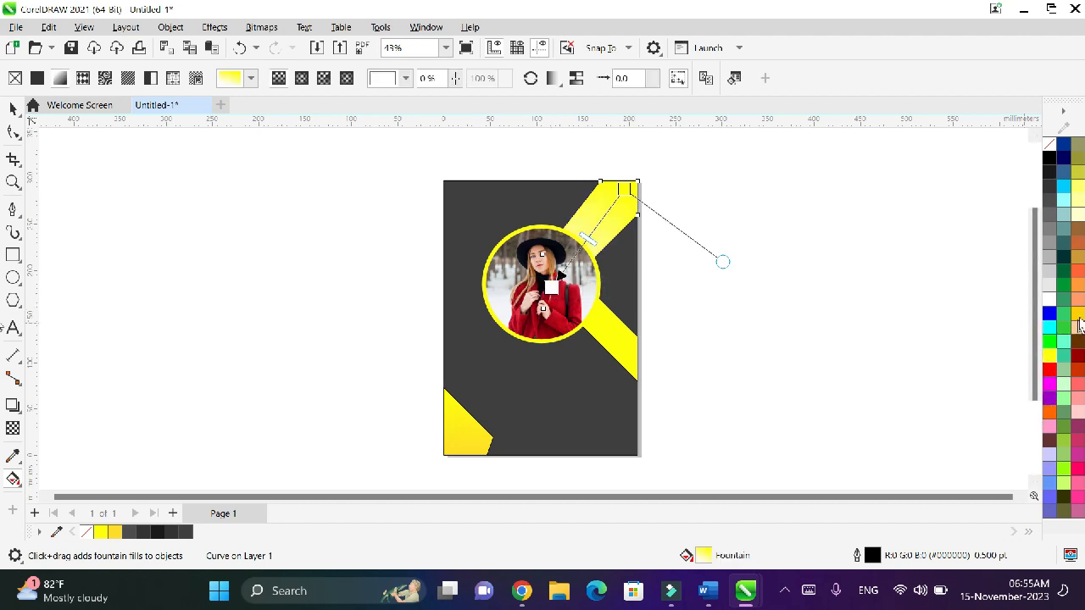
{"action": "left_click_drag", "start_coordinate": [1078, 318], "coordinate": [551, 288]}
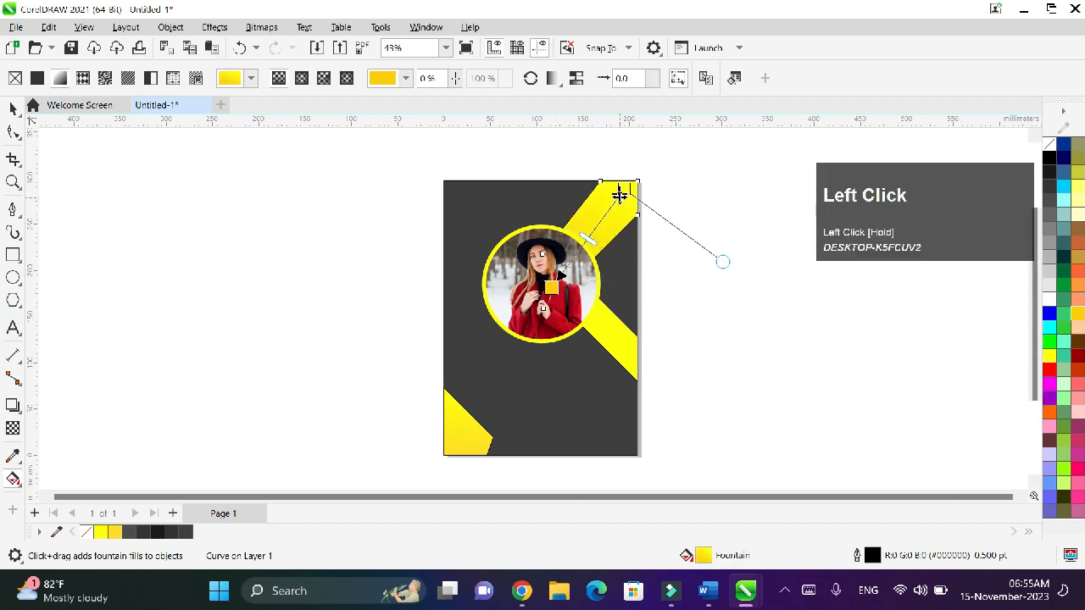
{"action": "left_click_drag", "start_coordinate": [620, 194], "coordinate": [632, 190]}
- Apply a diagonal fountain fill to the lower-right band, from yellow near the photo to golden yellow at the page edge, and deselect it
{"action": "left_click", "coordinate": [614, 345]}
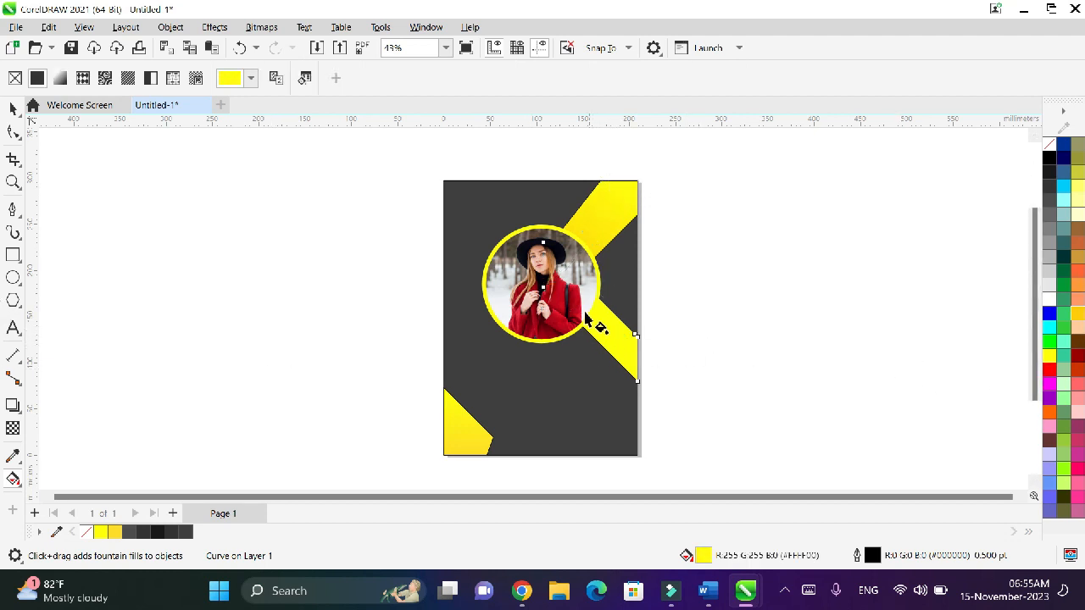
{"action": "left_click_drag", "start_coordinate": [585, 306], "coordinate": [566, 287]}
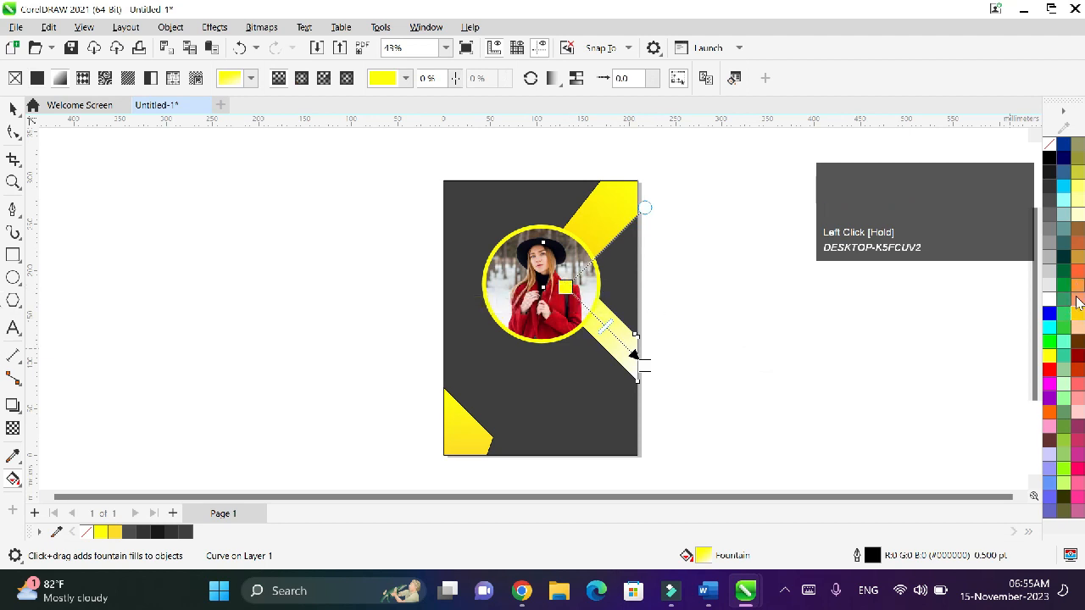
{"action": "left_click", "coordinate": [1078, 314]}
{"action": "left_click_drag", "start_coordinate": [1077, 314], "coordinate": [1047, 336]}
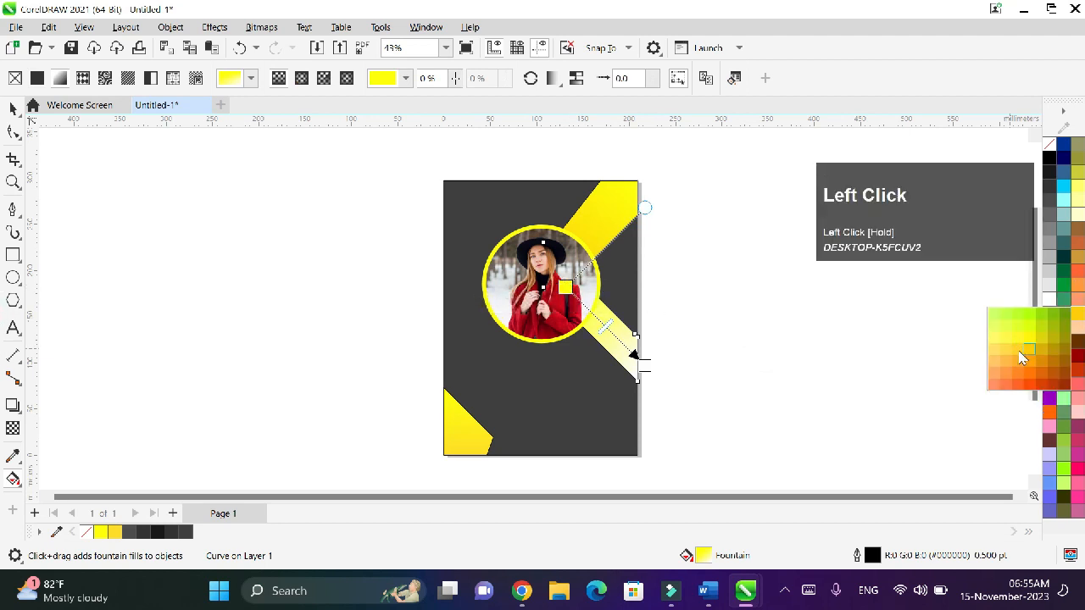
{"action": "left_click_drag", "start_coordinate": [652, 376], "coordinate": [645, 365]}
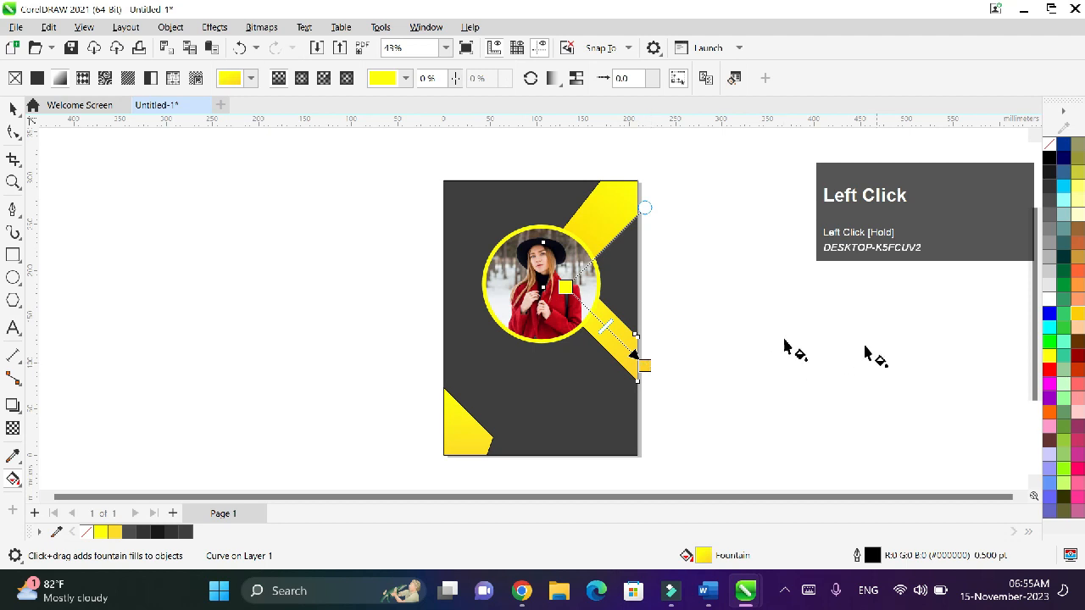
{"action": "left_click", "coordinate": [13, 107]}
{"action": "left_click", "coordinate": [715, 332]}
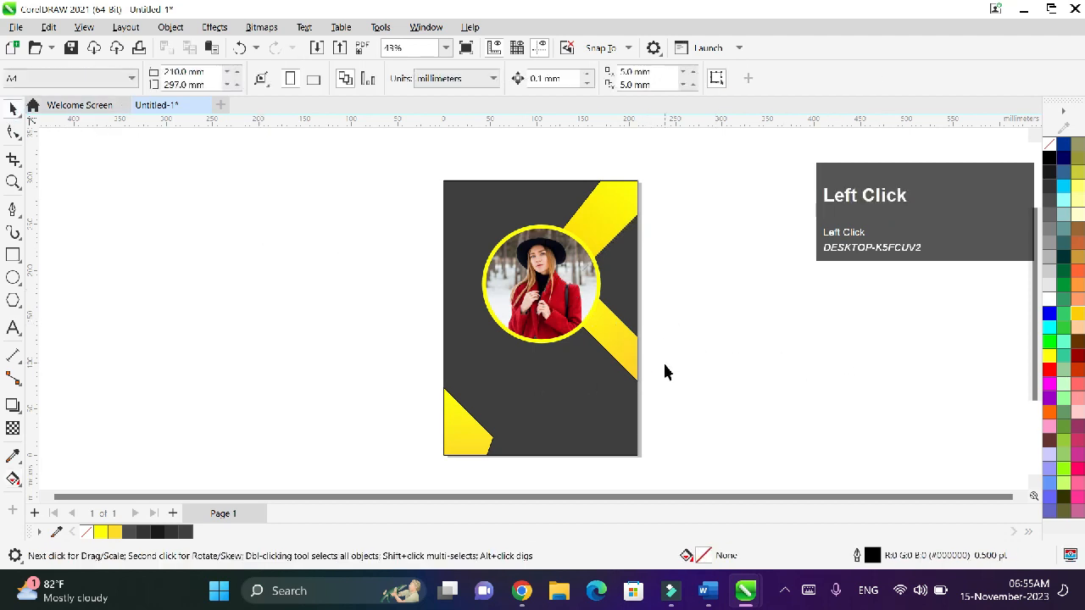
- Remove the outlines from all three yellow gradient shapes and deselect them
{"action": "scroll", "coordinate": [666, 371], "scroll_direction": "up", "scroll_amount": 1}
{"action": "scroll", "coordinate": [666, 371], "scroll_direction": "down", "scroll_amount": 1}
{"action": "left_click", "coordinate": [586, 226]}
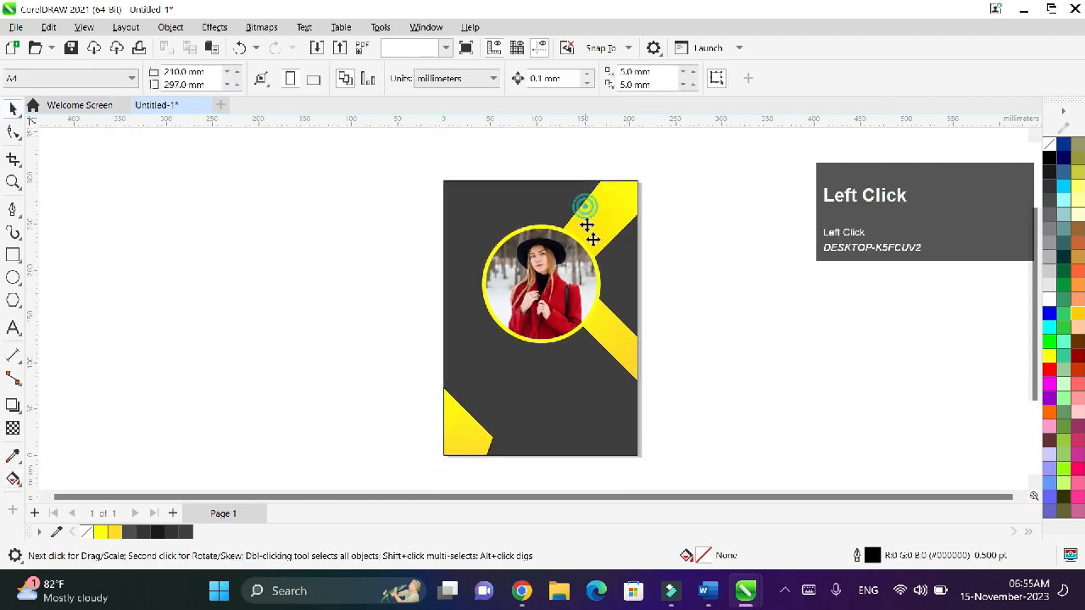
{"action": "left_click", "coordinate": [483, 424], "text": "shift"}
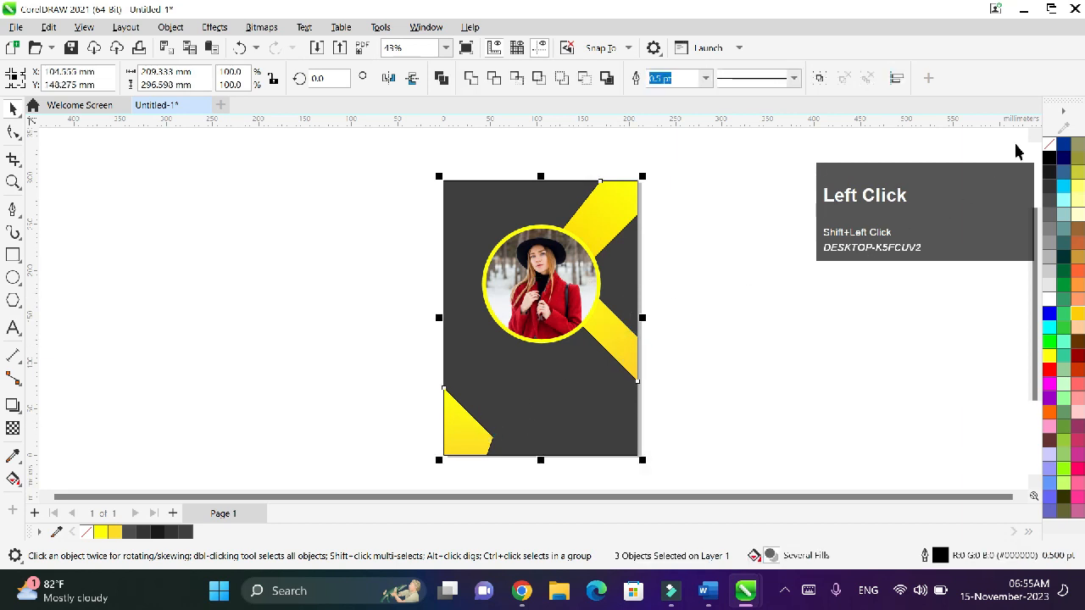
{"action": "right_click", "coordinate": [1049, 150]}
{"action": "left_click", "coordinate": [1048, 153]}
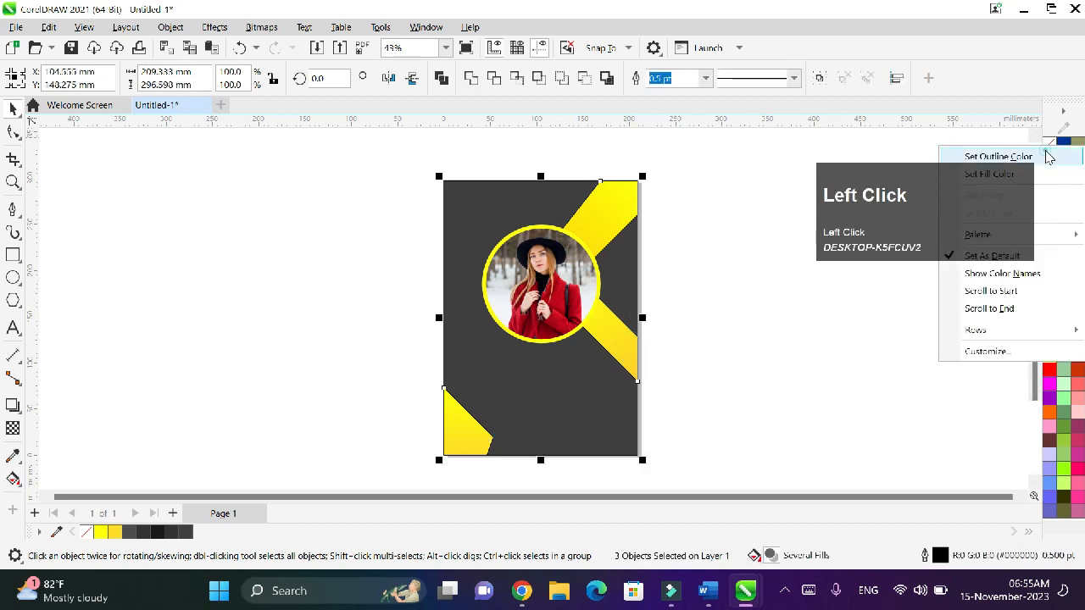
{"action": "left_click", "coordinate": [773, 291]}
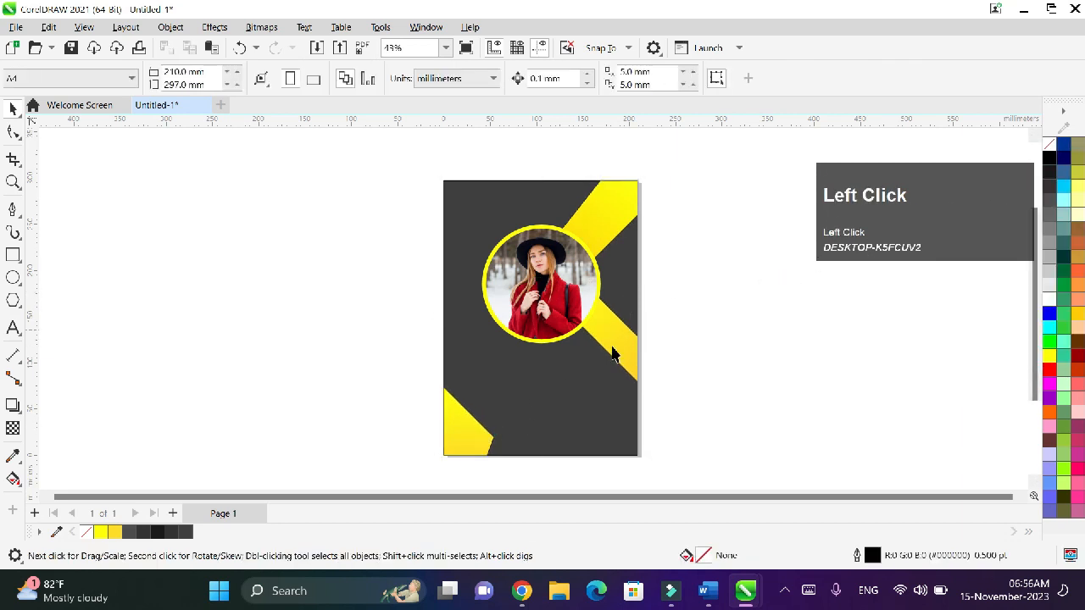
- Widen the lower-right band by moving its lower edge down with the Shape tool, and deselect it
{"action": "scroll", "coordinate": [613, 356], "scroll_direction": "up", "scroll_amount": 1}
{"action": "scroll", "coordinate": [607, 356], "scroll_direction": "down", "scroll_amount": 1}
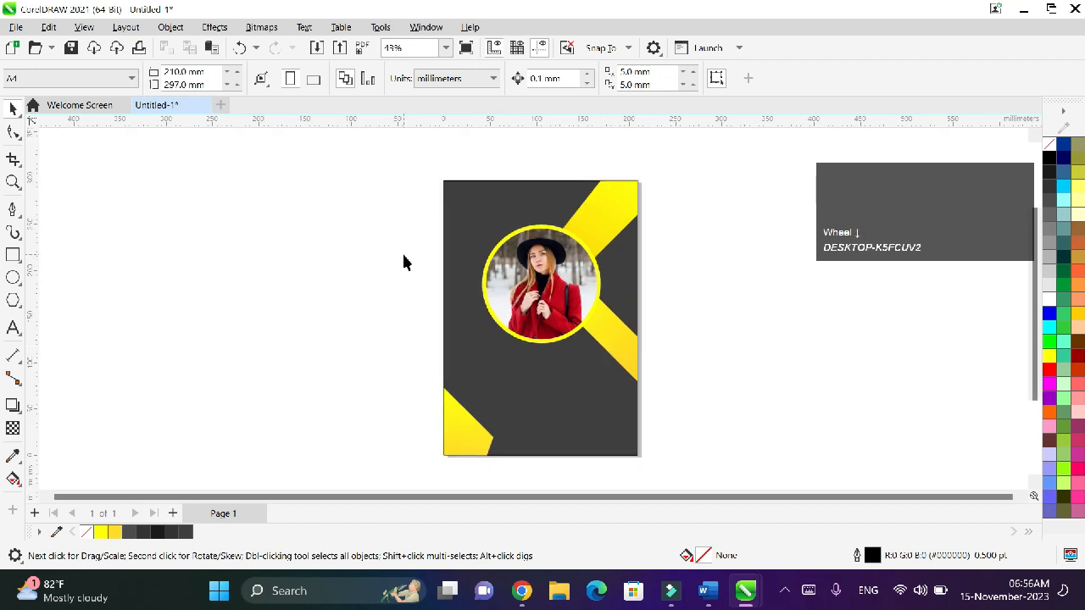
{"action": "left_click", "coordinate": [605, 331]}
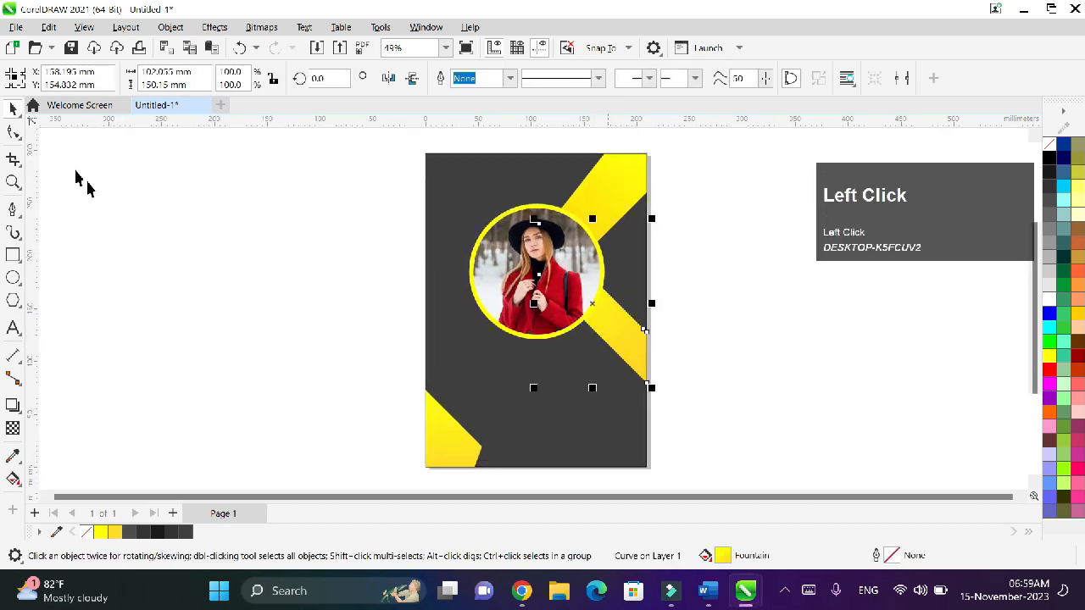
{"action": "left_click", "coordinate": [13, 131]}
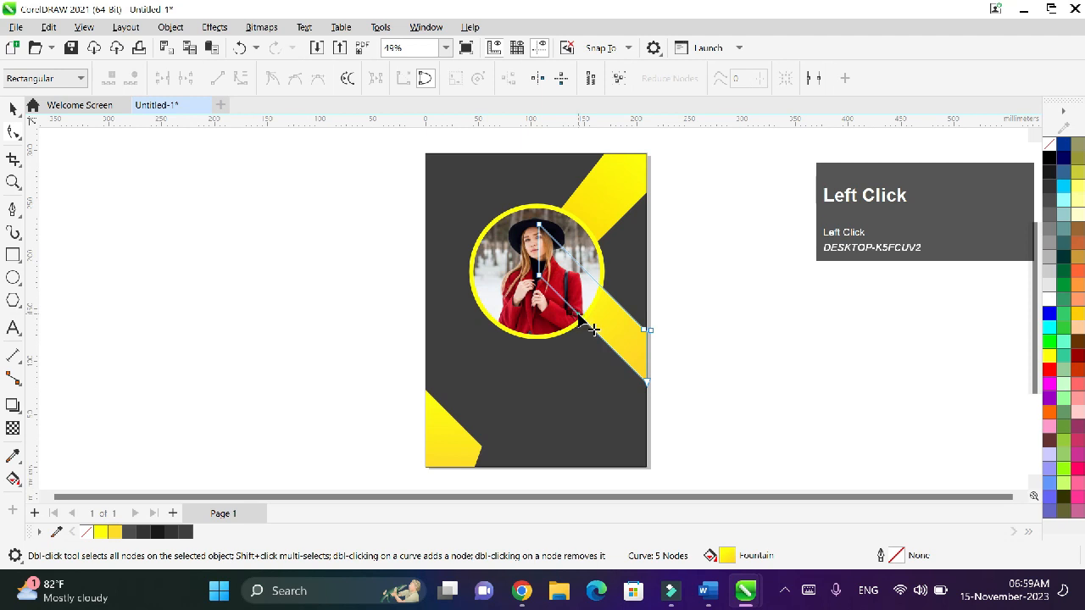
{"action": "mouse_move", "coordinate": [594, 329]}
{"action": "left_mouse_down"}
{"action": "mouse_move", "coordinate": [593, 342]}
{"action": "mouse_move", "coordinate": [583, 336]}
{"action": "left_mouse_up"}
{"action": "left_click", "coordinate": [704, 356]}
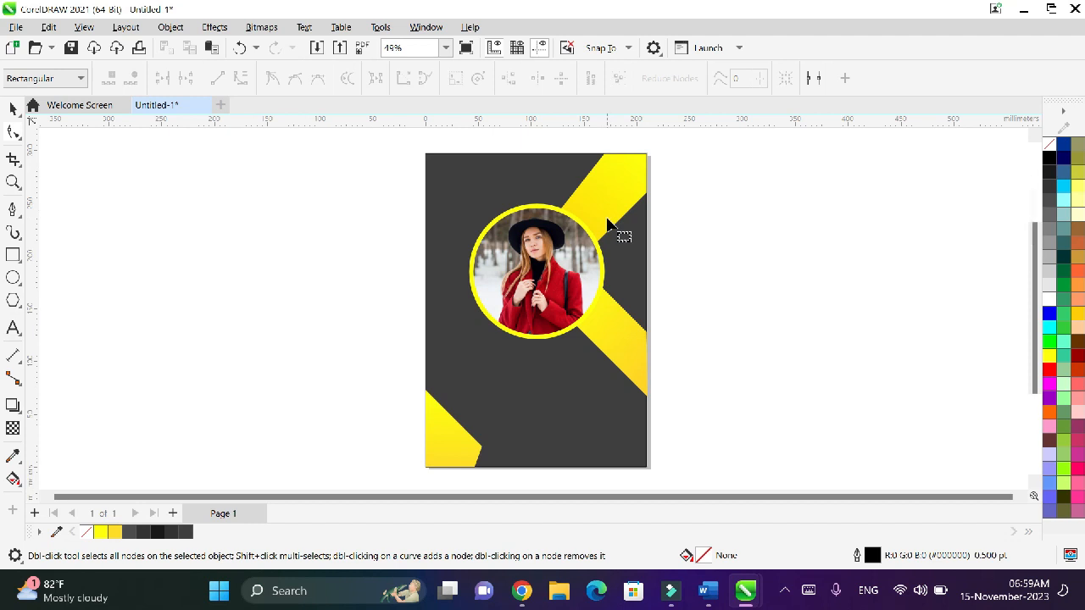
- Add the two-line text "YOUR LOGO" on the dark background above and to the left of the circular photo
{"action": "left_click", "coordinate": [13, 108]}
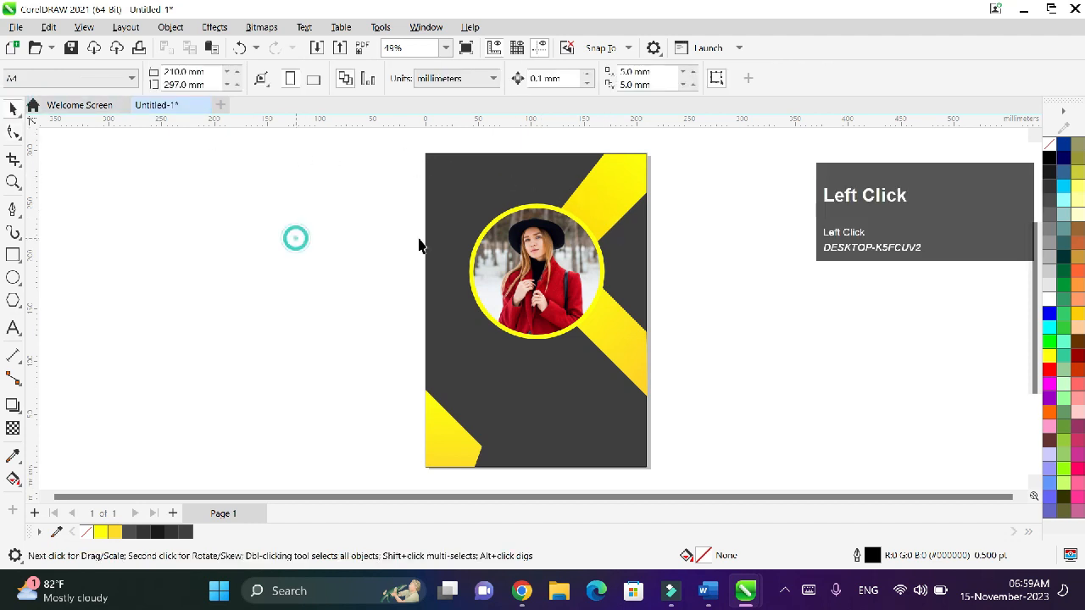
{"action": "left_click", "coordinate": [13, 328]}
{"action": "left_click", "coordinate": [564, 237]}
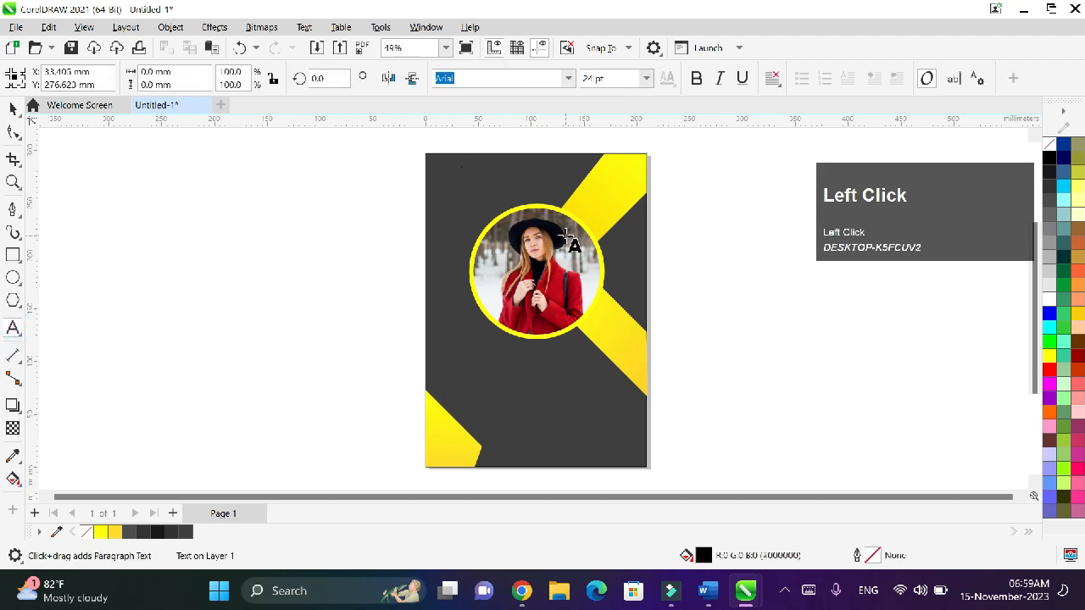
{"action": "key", "text": "Caps_Lock"}
{"action": "type", "text": "YOUR"}
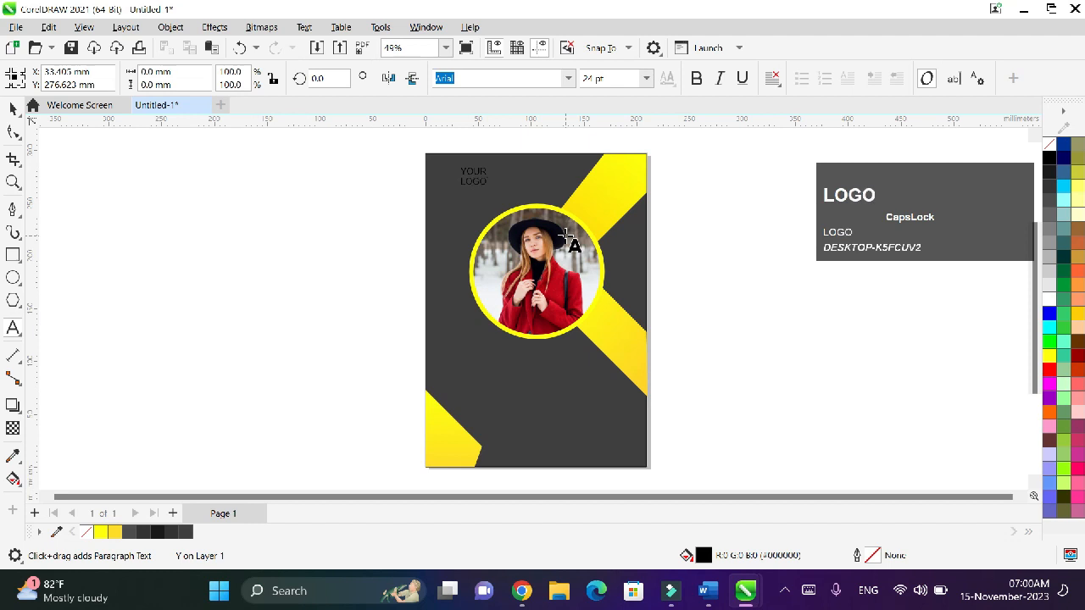
- Give the whole "YOUR LOGO" text a yellow outline
{"action": "key", "text": "ctrl+a"}
{"action": "right_click", "coordinate": [1051, 364]}
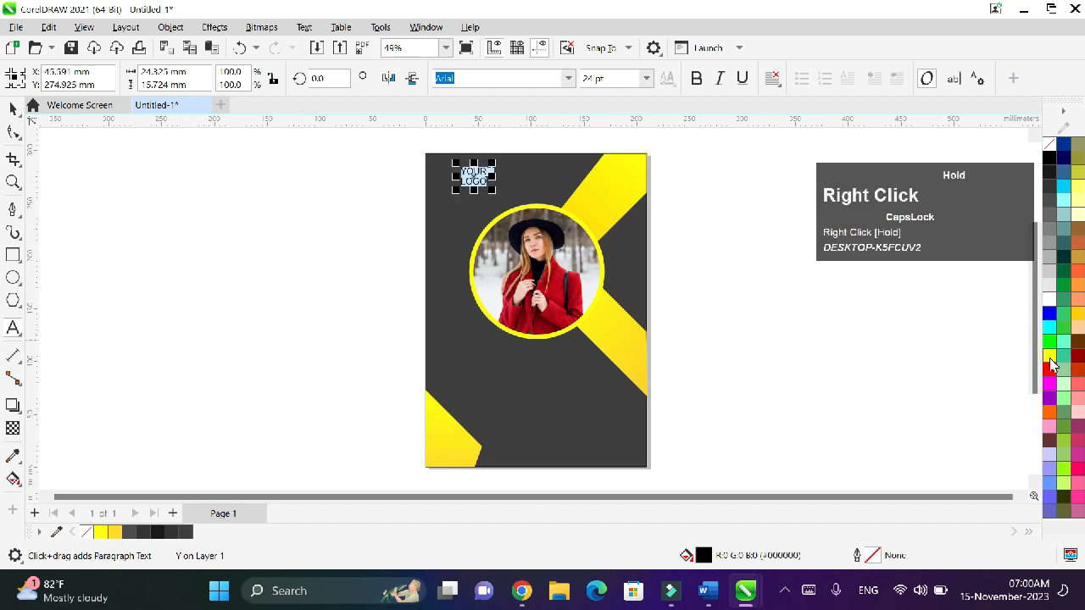
{"action": "left_click", "coordinate": [1004, 150]}
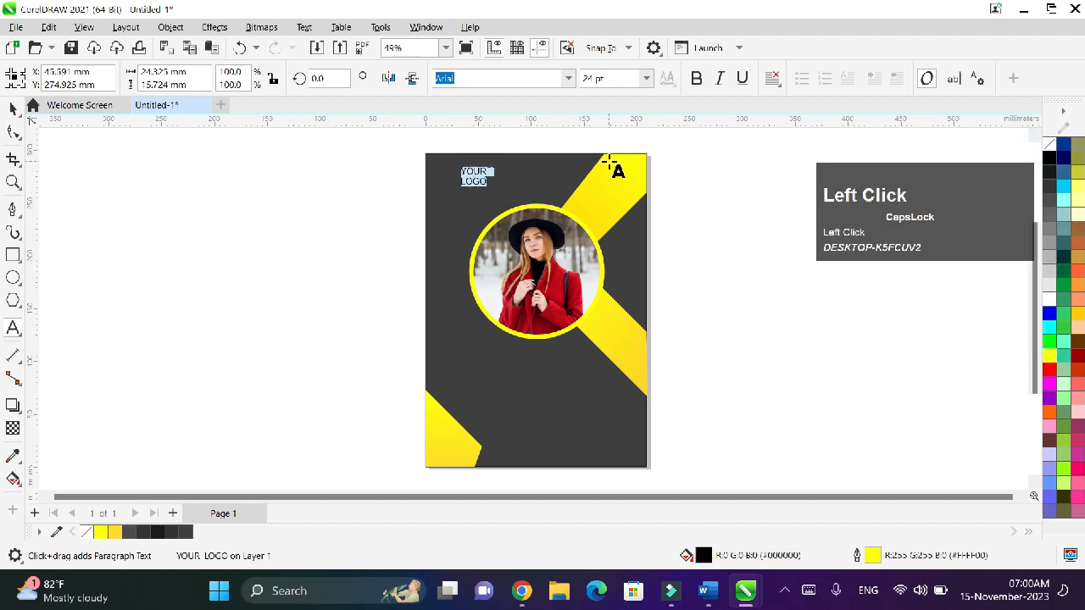
{"action": "left_click", "coordinate": [12, 108]}
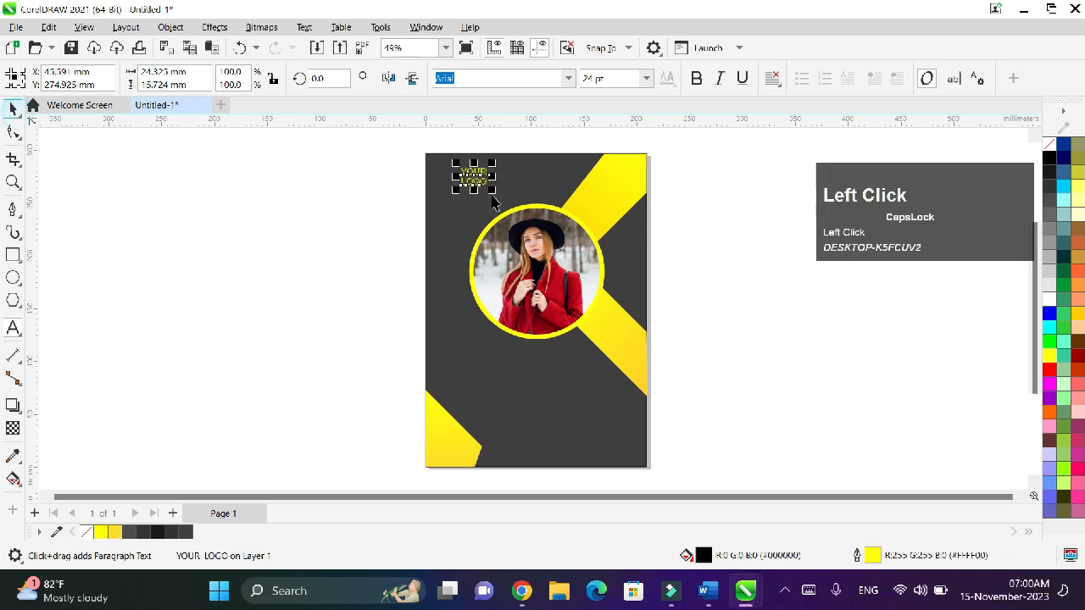
- Set the font of the whole "YOUR LOGO" text to Impact
{"action": "left_click", "coordinate": [475, 176]}
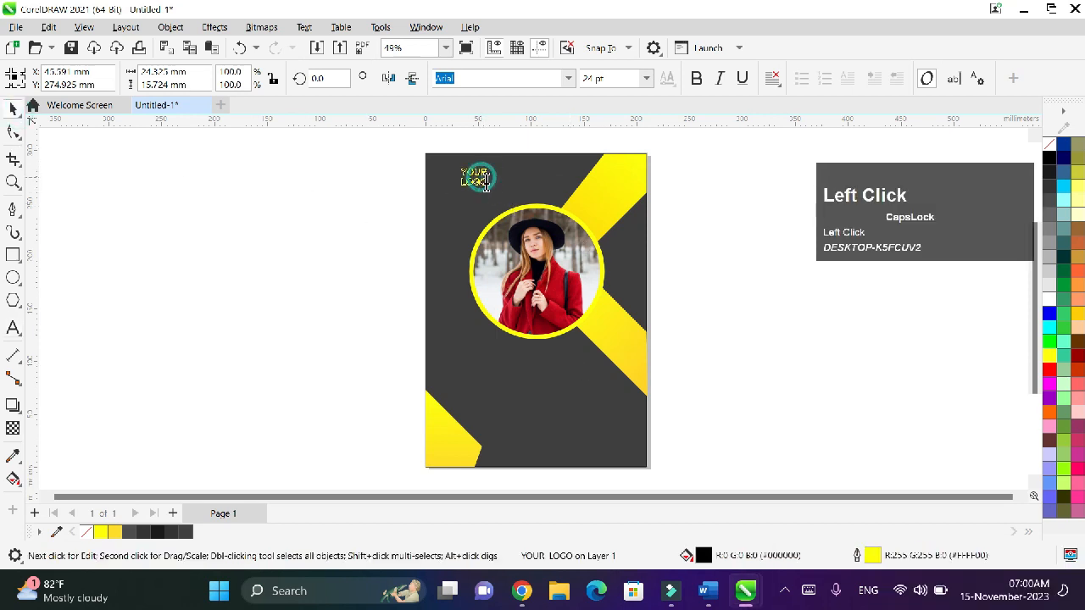
{"action": "key", "text": "ctrl+a"}
{"action": "left_click", "coordinate": [509, 78]}
{"action": "type", "text": "Impact"}
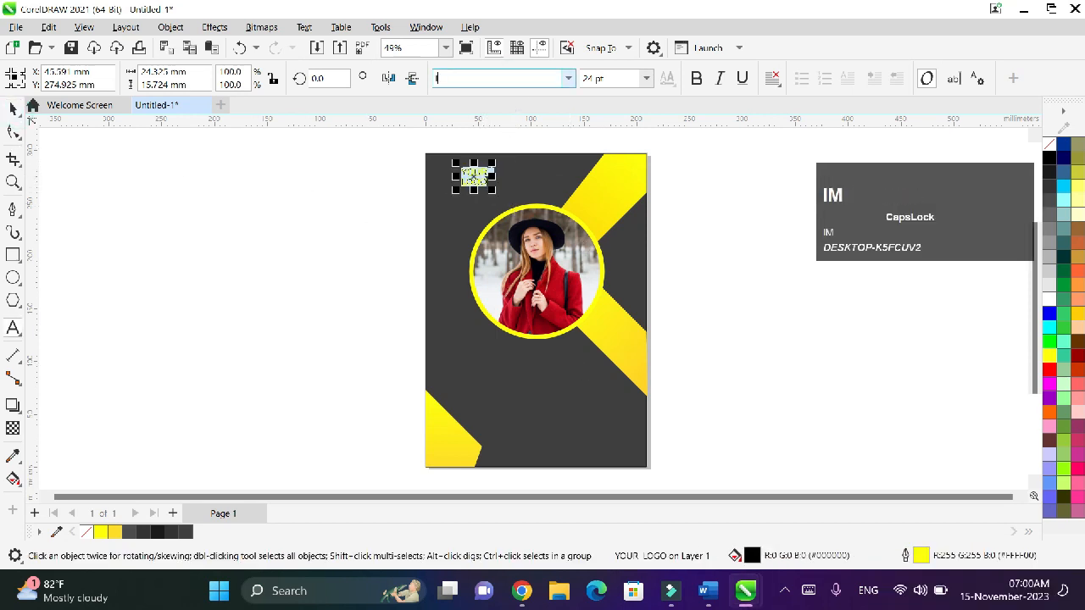
{"action": "key", "text": "Return"}
{"action": "key", "text": "ctrl+equal"}
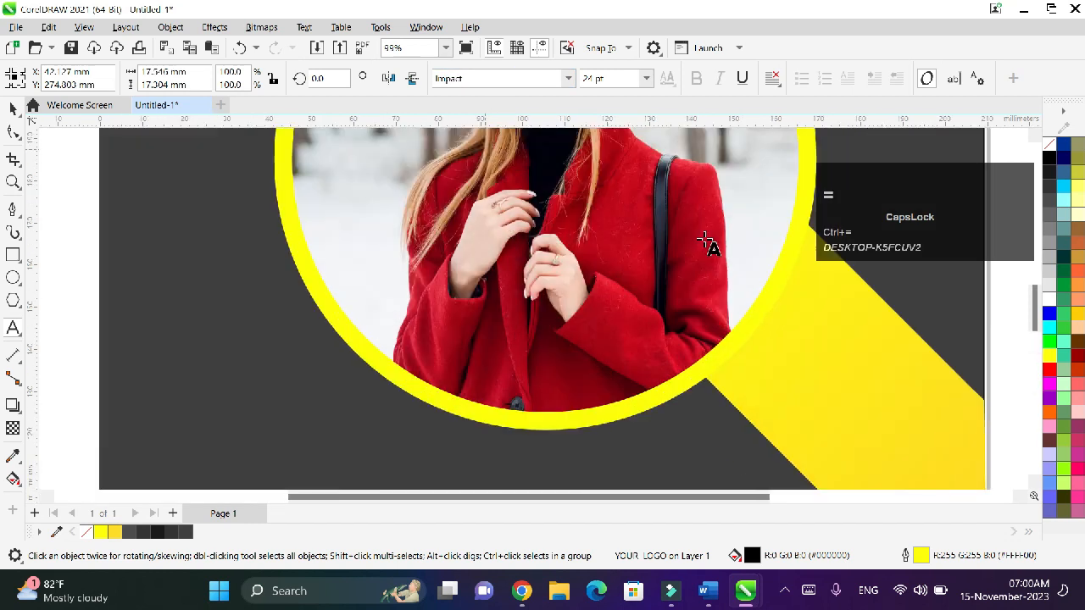
{"action": "left_click", "coordinate": [611, 218]}
{"action": "key", "text": "space"}
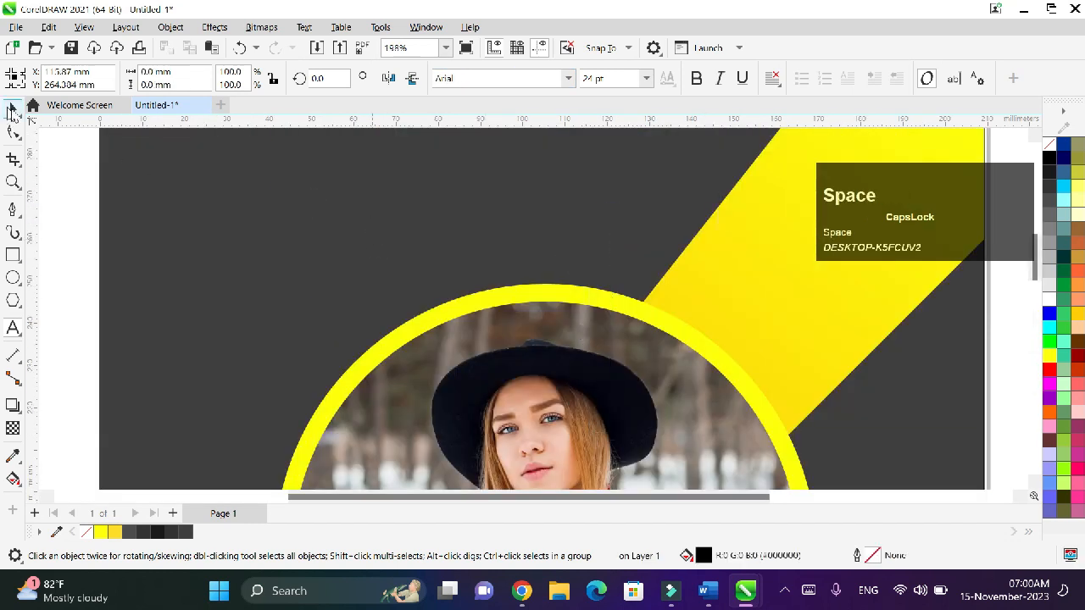
{"action": "left_click", "coordinate": [590, 221]}
{"action": "scroll", "coordinate": [682, 286], "scroll_direction": "up", "scroll_amount": 2}
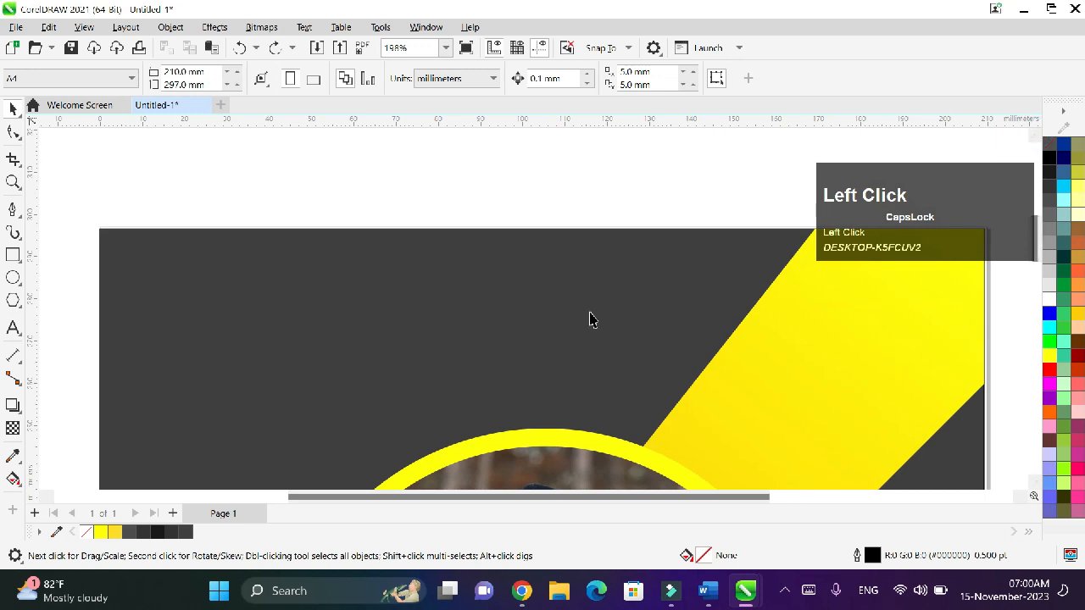
{"action": "key", "text": "ctrl+z"}
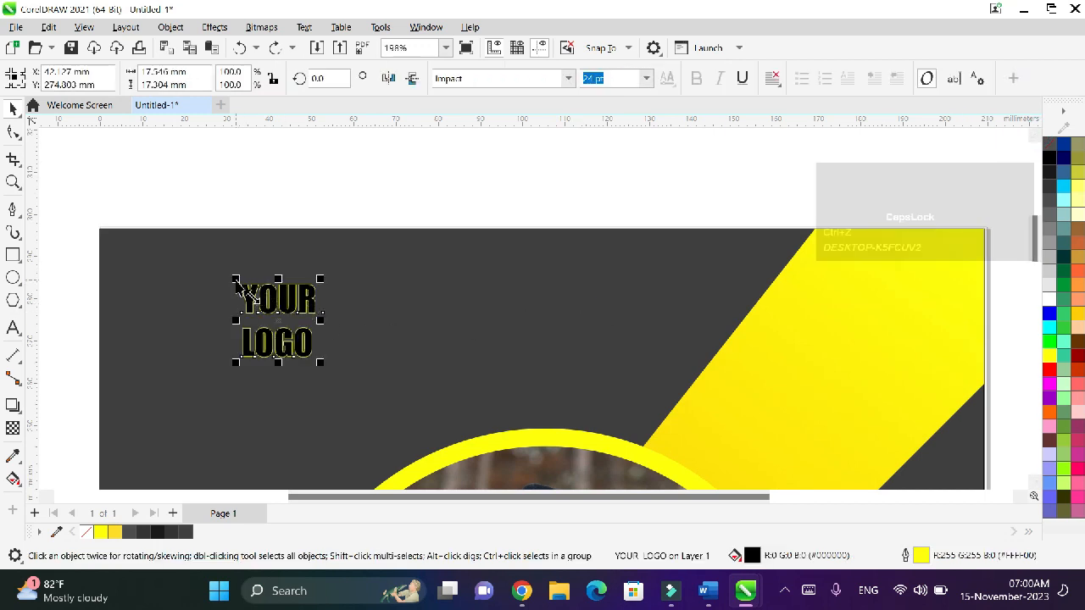
- Enlarge the "YOUR LOGO" text to about 20.8 mm wide and fill it with yellow
{"action": "left_click_drag", "start_coordinate": [236, 279], "coordinate": [212, 274]}
{"action": "left_click_drag", "start_coordinate": [321, 365], "coordinate": [324, 365]}
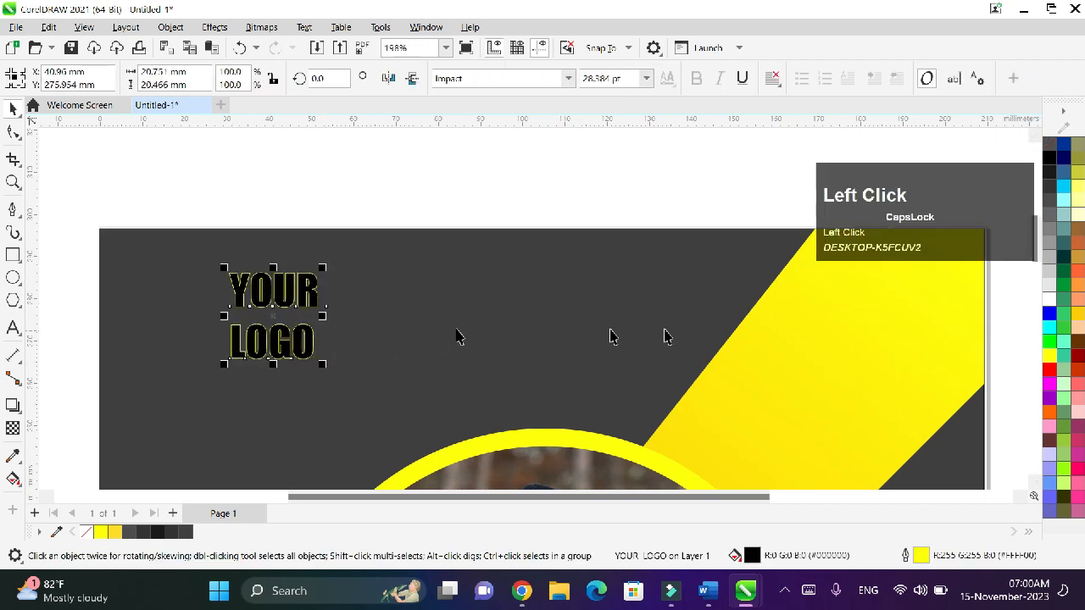
{"action": "left_click", "coordinate": [1048, 356]}
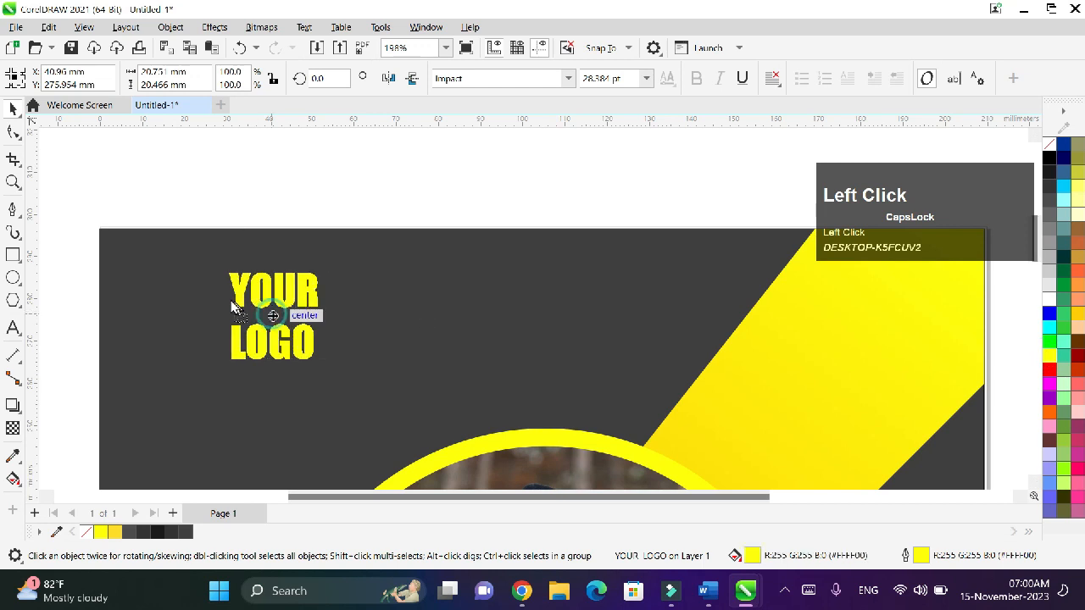
- Move the "YOUR LOGO" text into the page's upper-left corner and shrink it to about 19.2 mm wide
{"action": "left_click_drag", "start_coordinate": [276, 322], "coordinate": [194, 298]}
{"action": "left_click_drag", "start_coordinate": [239, 331], "coordinate": [231, 325]}
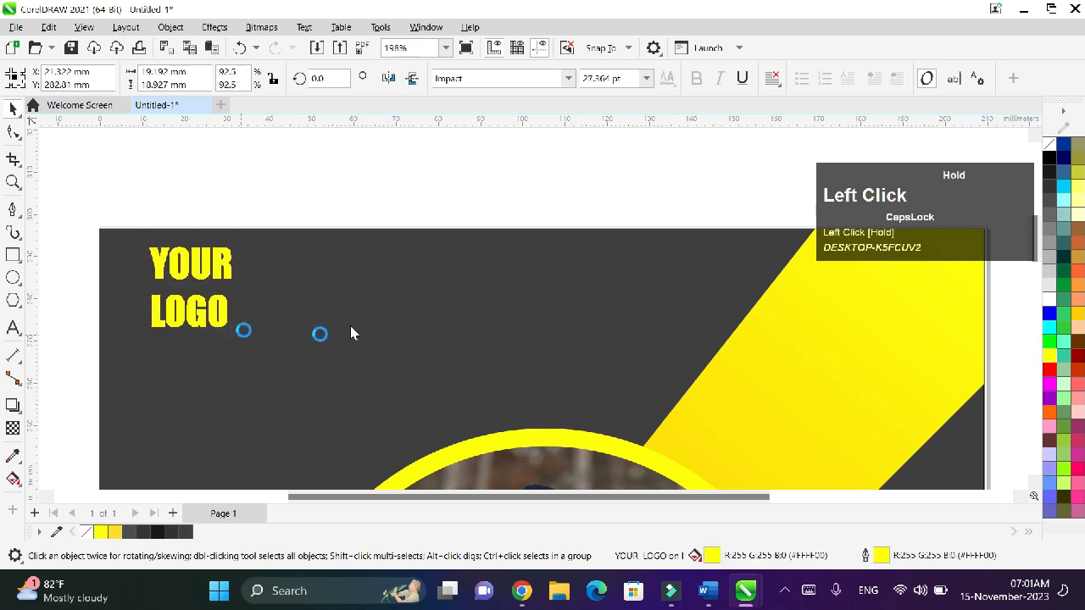
{"action": "key", "text": "space"}
- Add the two-line text "TAKE EVERY CHANCE" below and to the left of the circular photo, with "CHANCE" on the second line
{"action": "left_click", "coordinate": [1035, 481]}
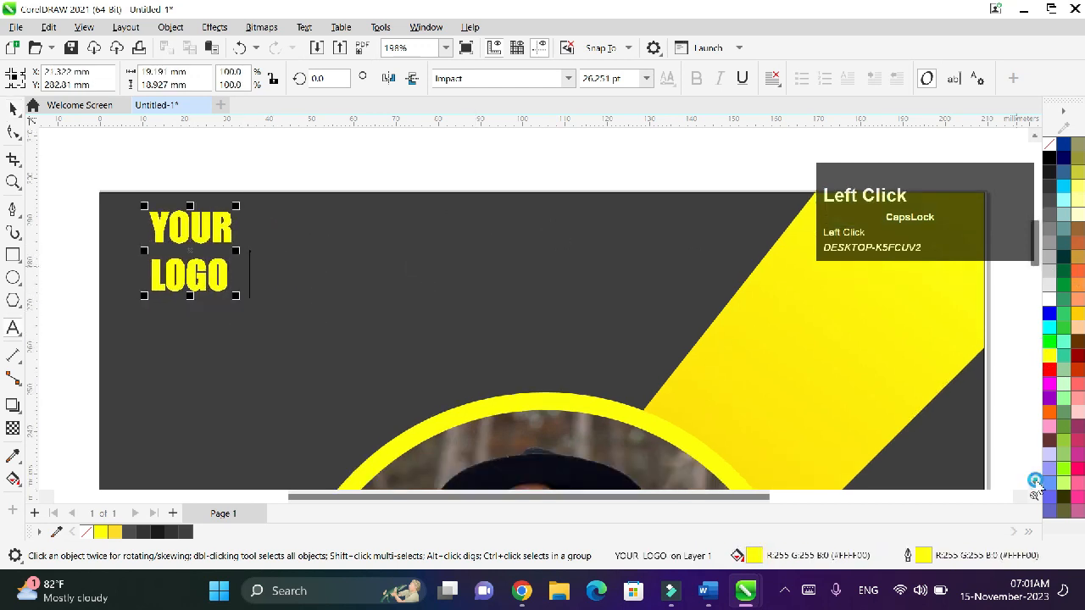
{"action": "key", "text": "ctrl+minus"}
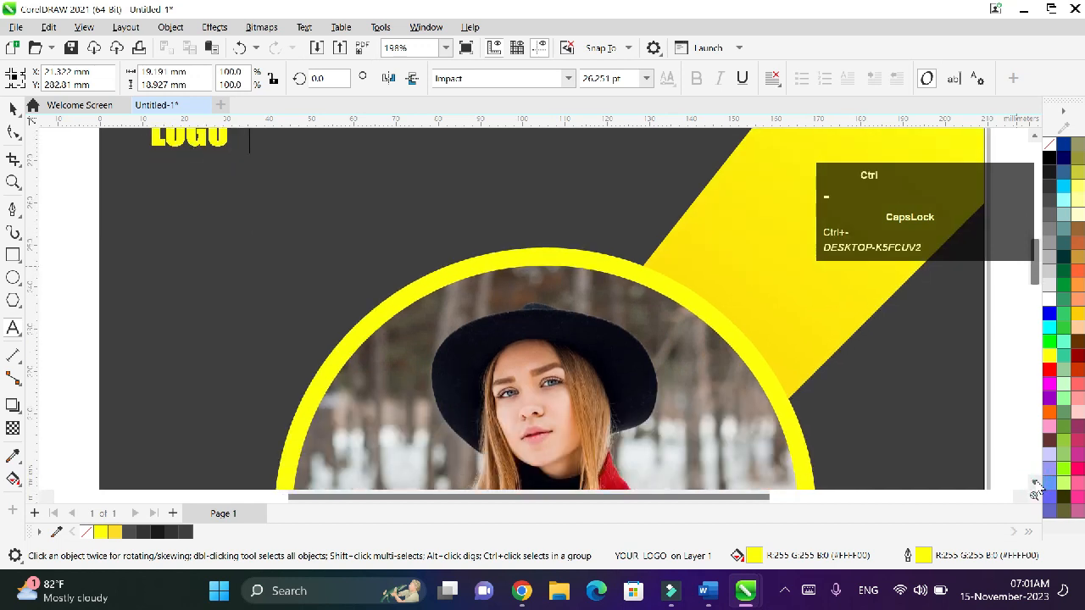
{"action": "key", "text": "ctrl+minus"}
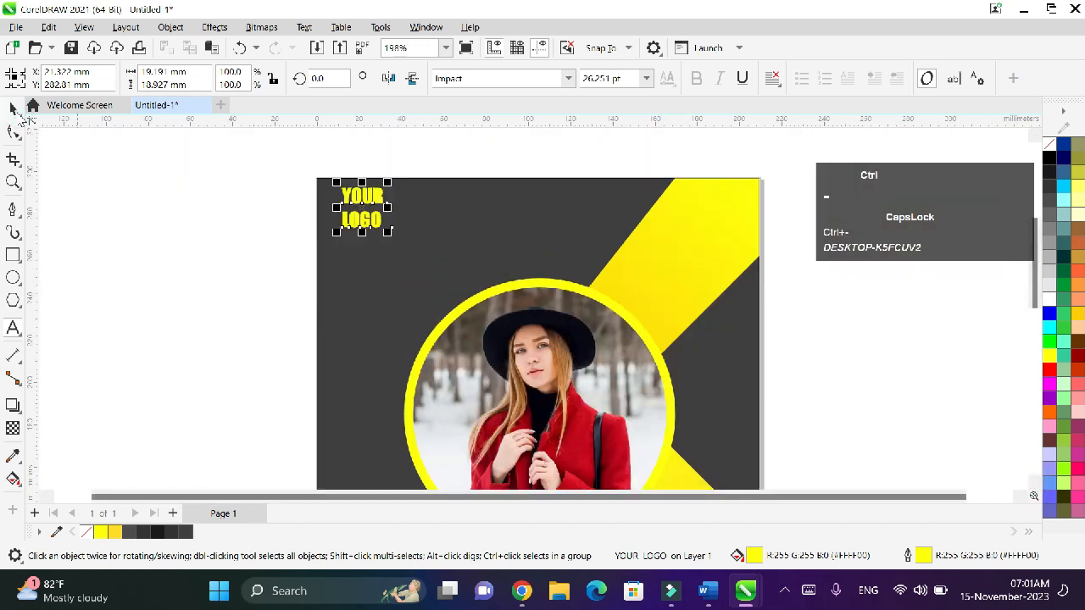
{"action": "left_click_drag", "start_coordinate": [1035, 306], "coordinate": [1041, 409]}
{"action": "key", "text": "ctrl+minus"}
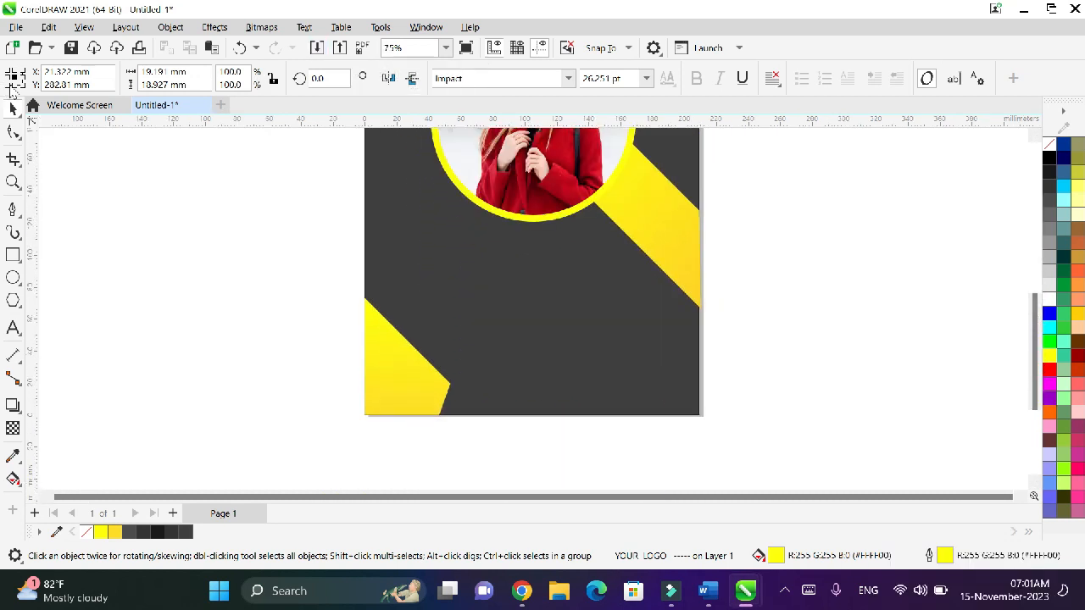
{"action": "left_click", "coordinate": [15, 329]}
{"action": "left_click", "coordinate": [390, 226]}
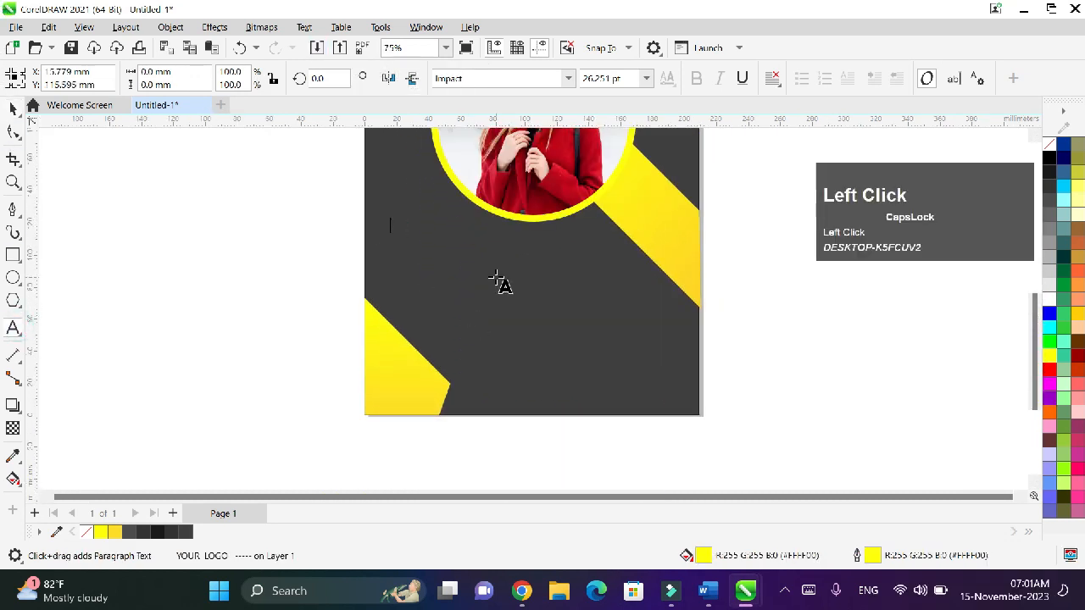
{"action": "type", "text": "TAKE"}
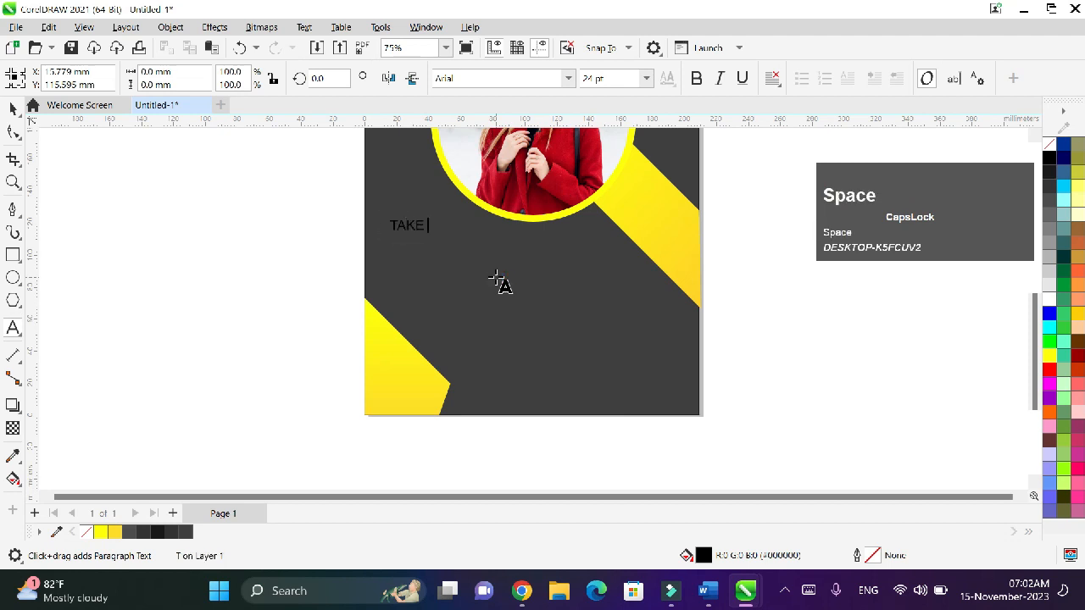
{"action": "left_click", "coordinate": [448, 236]}
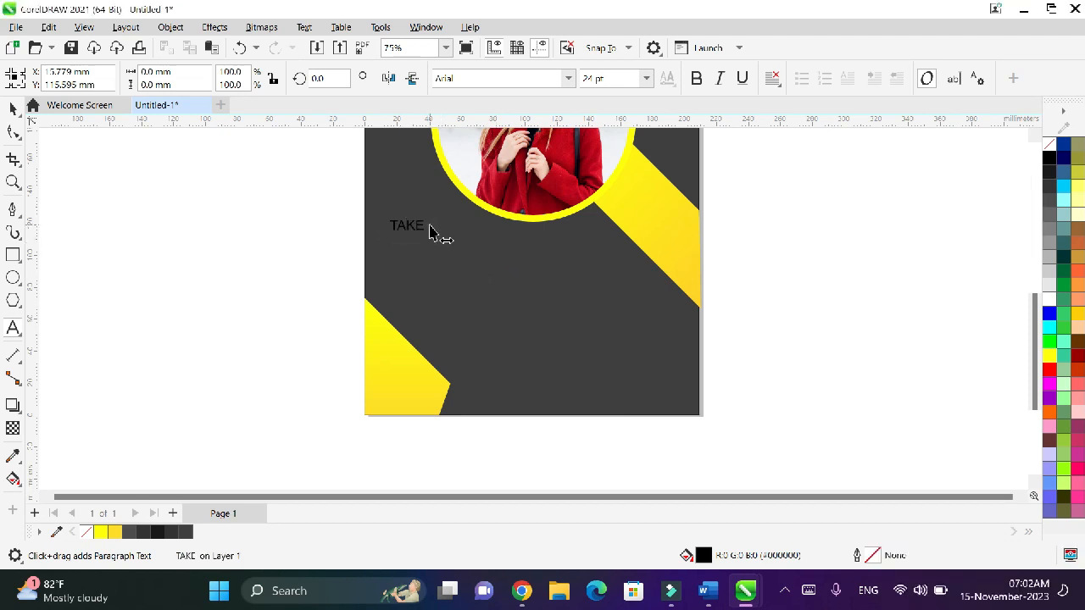
{"action": "left_click", "coordinate": [429, 230]}
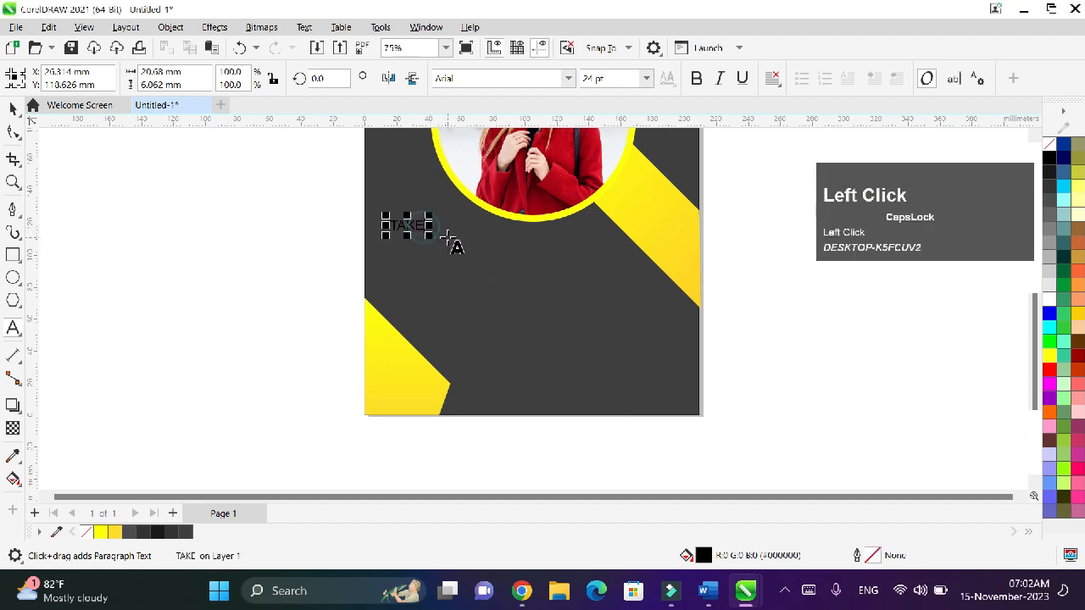
{"action": "key", "text": "space"}
{"action": "type", "text": "EVERY"}
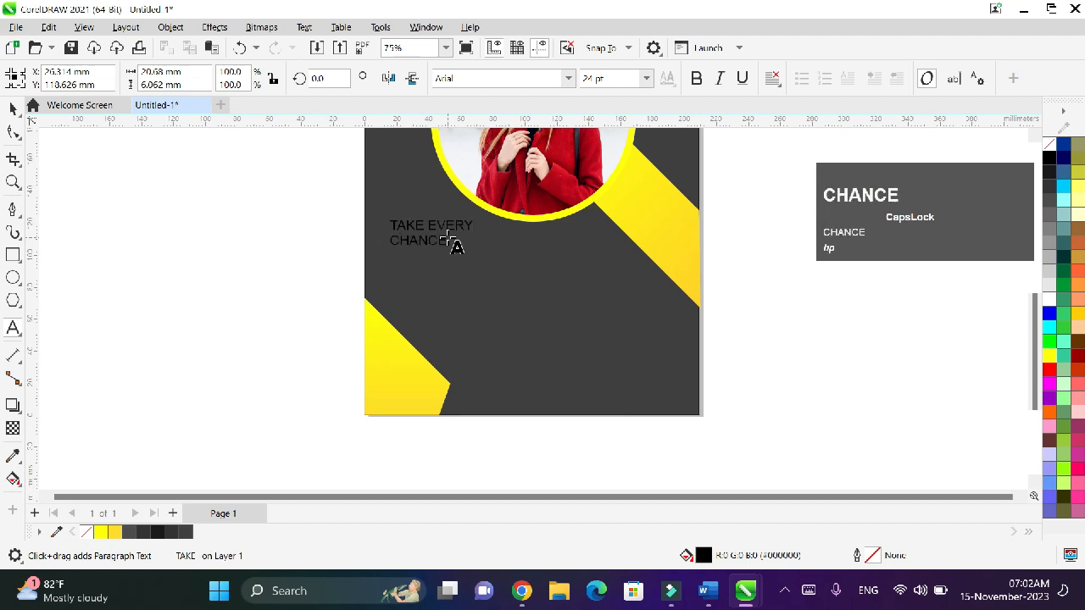
- Set the font of the word "CHANCE" to Impact
{"action": "left_click_drag", "start_coordinate": [449, 242], "coordinate": [380, 242]}
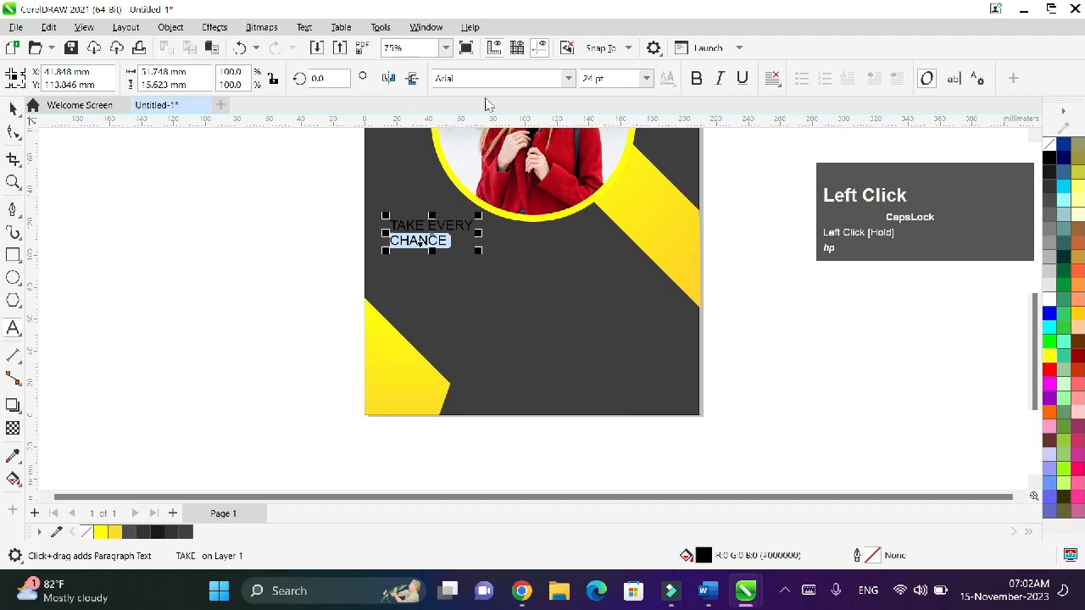
{"action": "left_click", "coordinate": [496, 77]}
{"action": "key", "text": "BackSpace"}
{"action": "type", "text": "Impact"}
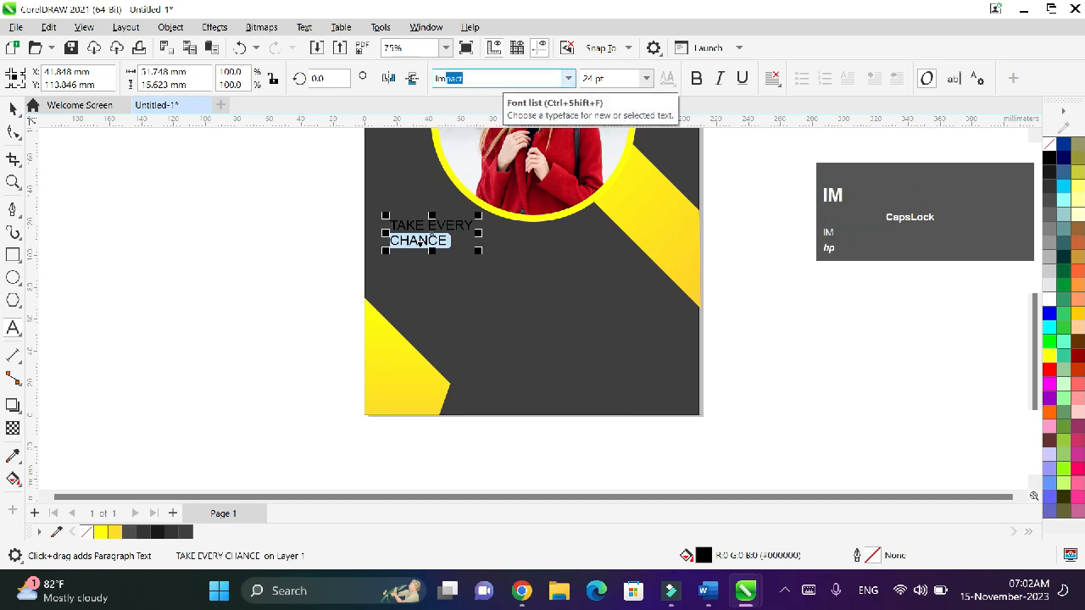
{"action": "key", "text": "Return"}
- Set the word "CHANCE" to 48 pt and fill it with yellow
{"action": "left_click", "coordinate": [645, 78]}
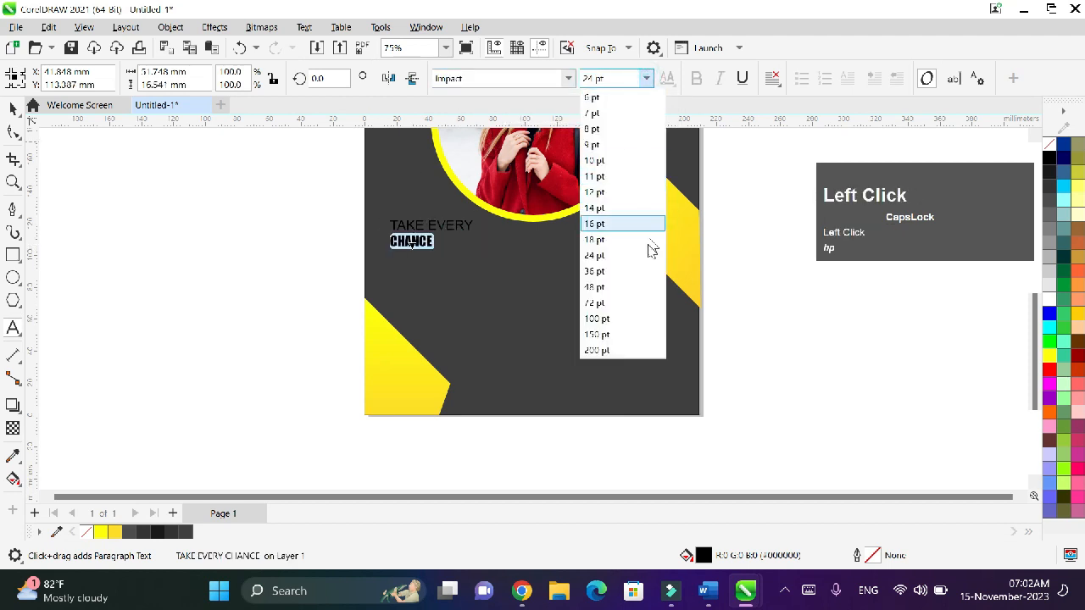
{"action": "left_click", "coordinate": [629, 288]}
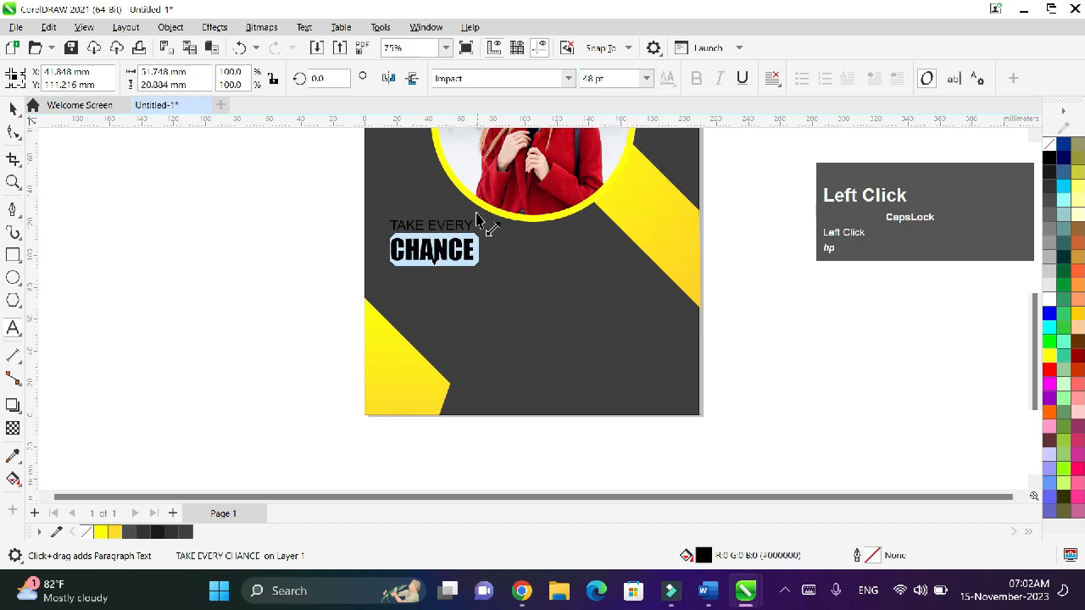
{"action": "left_click", "coordinate": [1049, 356]}
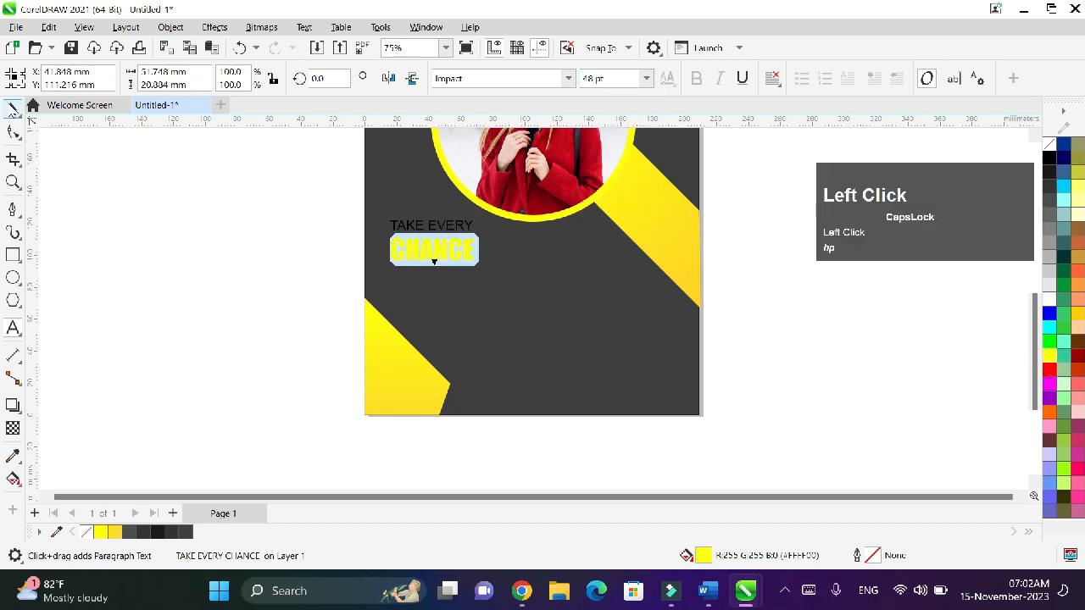
{"action": "key", "text": "ctrl+space"}
{"action": "left_click", "coordinate": [396, 281]}
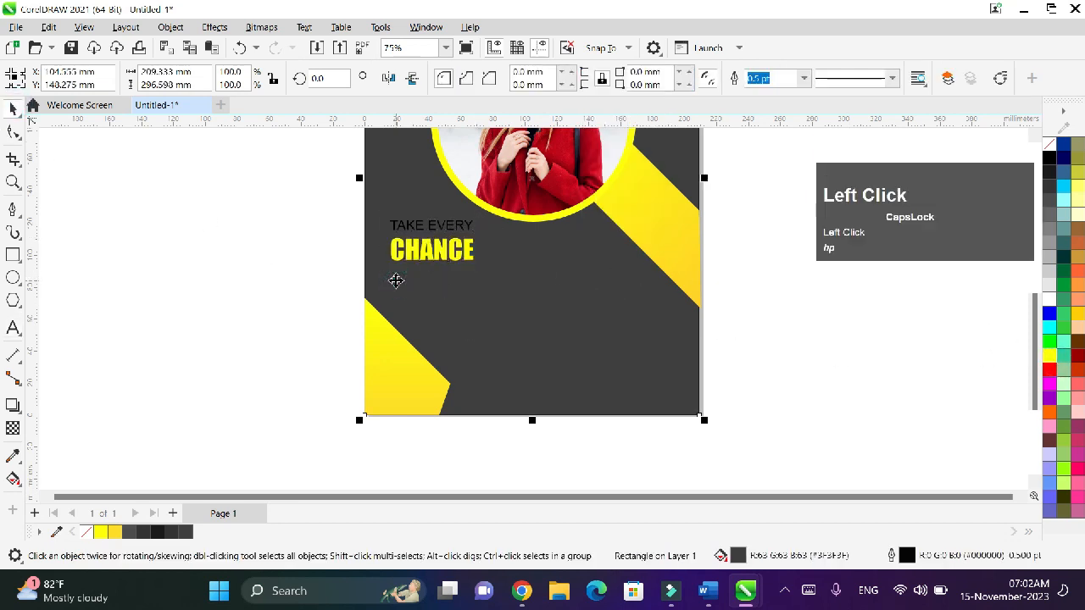
- Add the text "REMOVE EVERY FEAR" directly beneath "CHANCE", with "EVERY FEAR" on its second line
{"action": "left_click", "coordinate": [15, 331]}
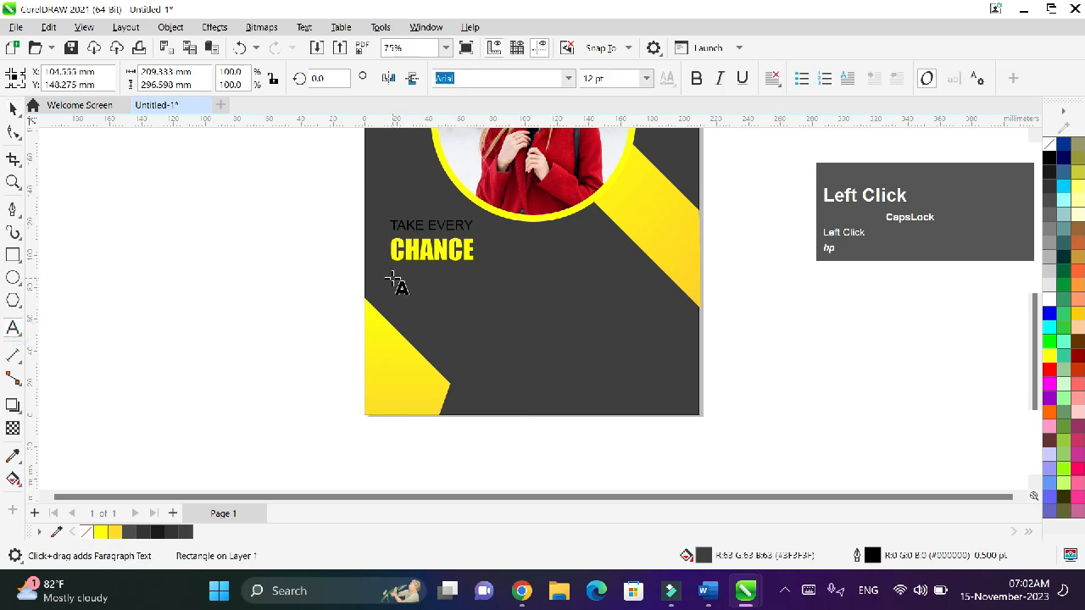
{"action": "left_click", "coordinate": [393, 274]}
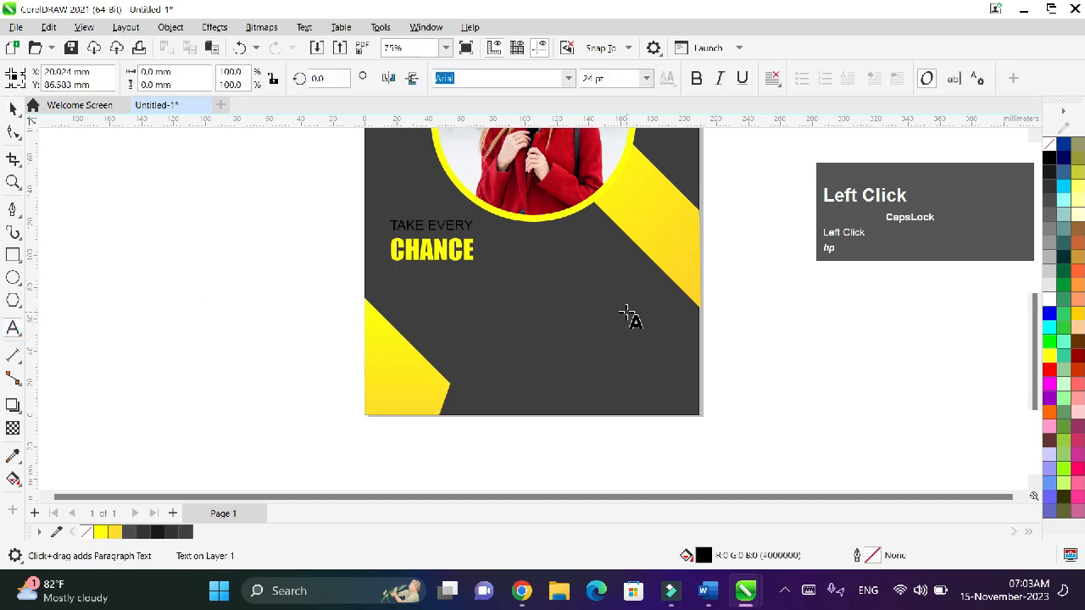
{"action": "type", "text": "REMOV"}
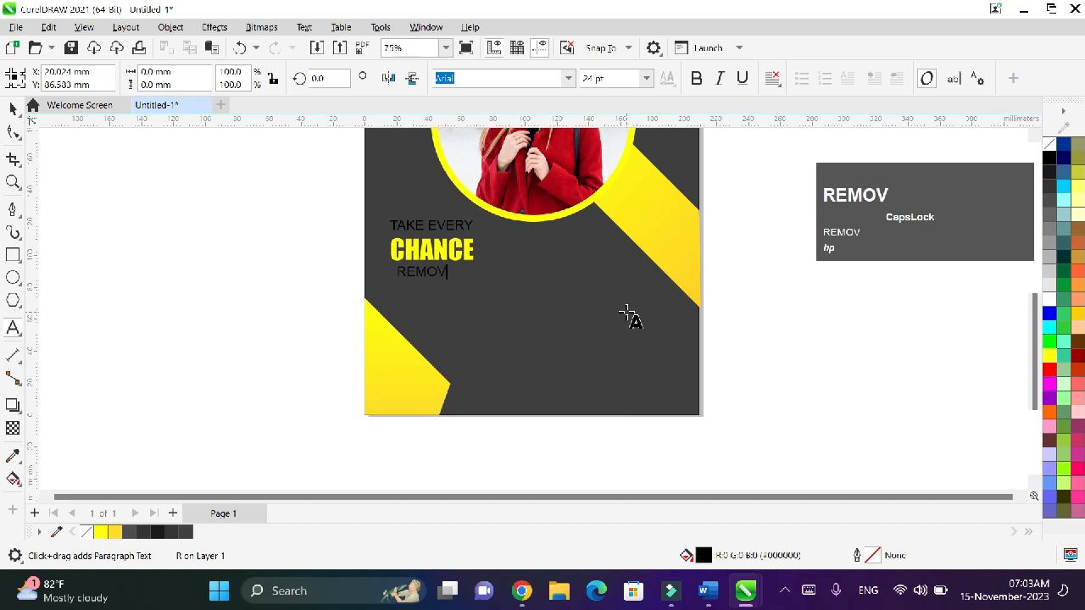
{"action": "type", "text": "E "}
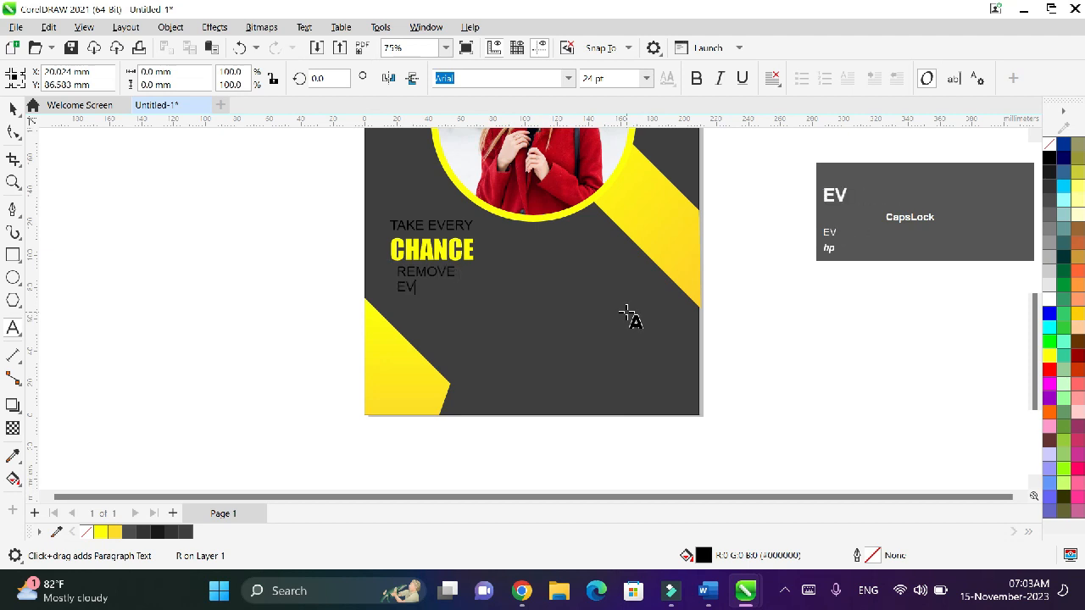
{"action": "type", "text": "EVERY FEAR"}
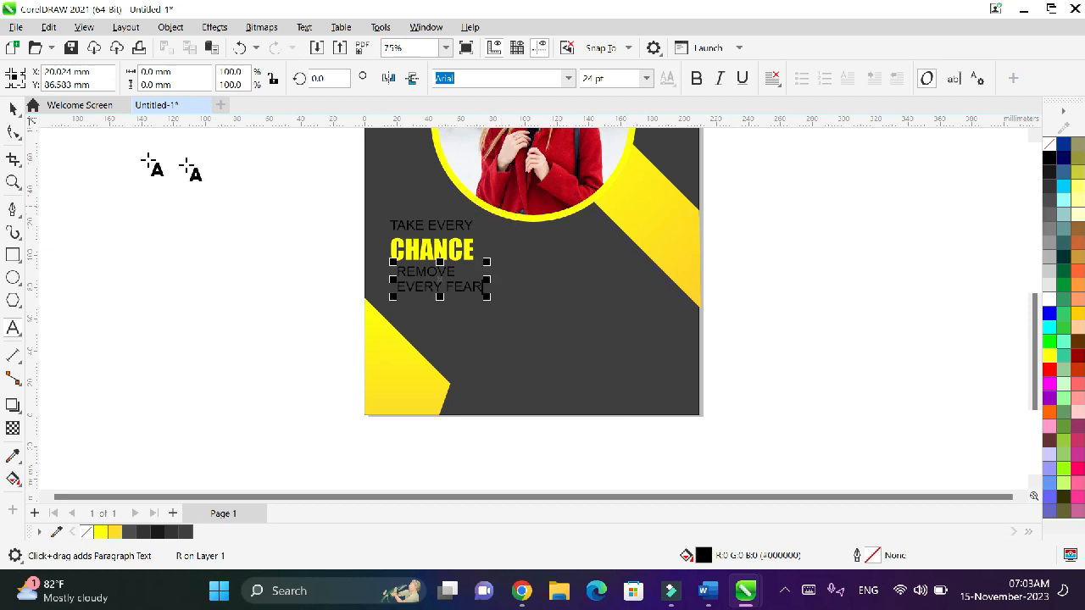
- Fill the "REMOVE EVERY FEAR" text with white
{"action": "left_click", "coordinate": [16, 112]}
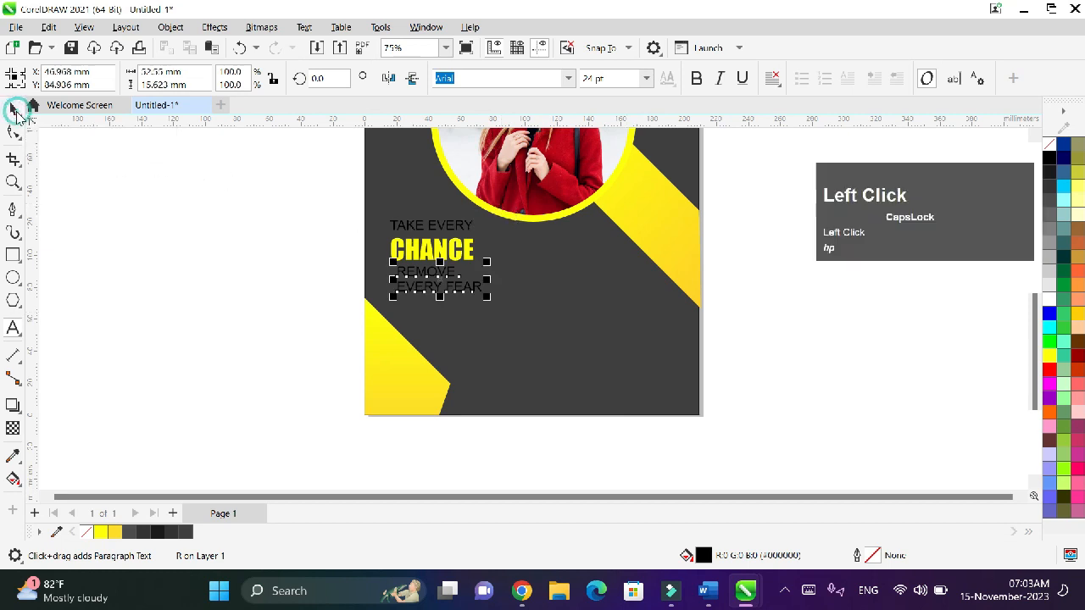
{"action": "left_click", "coordinate": [469, 286]}
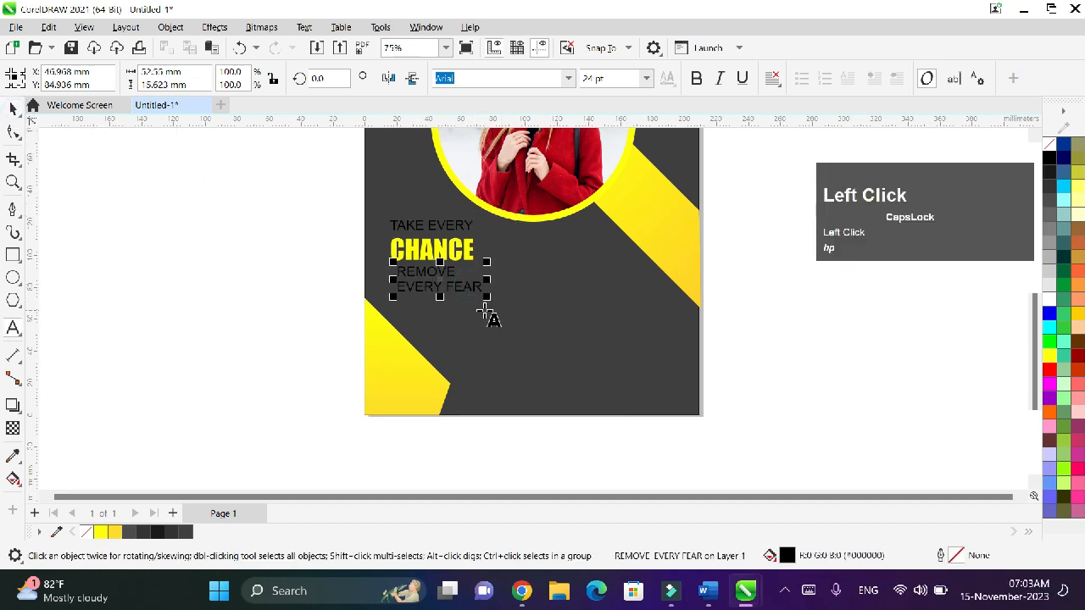
{"action": "key", "text": "ctrl+a"}
{"action": "left_click", "coordinate": [1050, 302]}
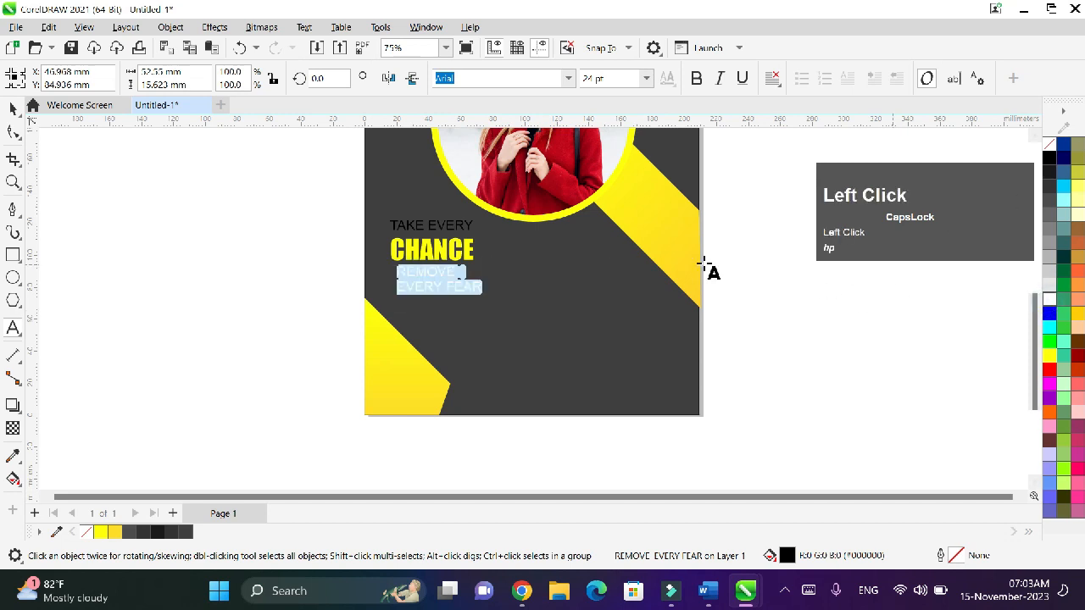
- Fill the words "TAKE EVERY" above "CHANCE" with white
{"action": "left_click", "coordinate": [437, 227]}
{"action": "left_click", "coordinate": [476, 223]}
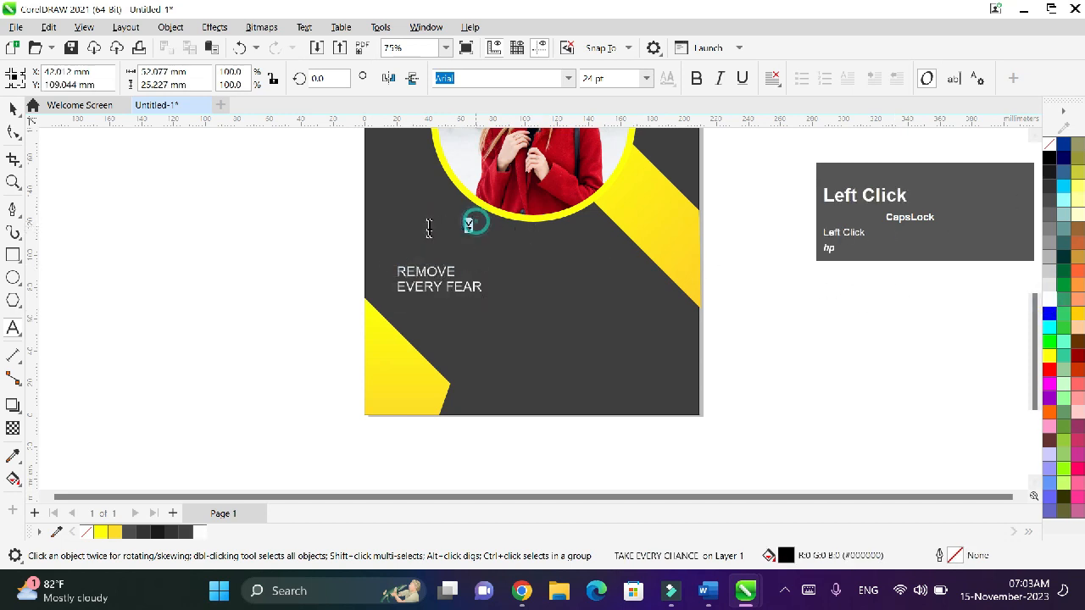
{"action": "left_click_drag", "start_coordinate": [477, 223], "coordinate": [390, 225]}
{"action": "left_click", "coordinate": [1052, 303]}
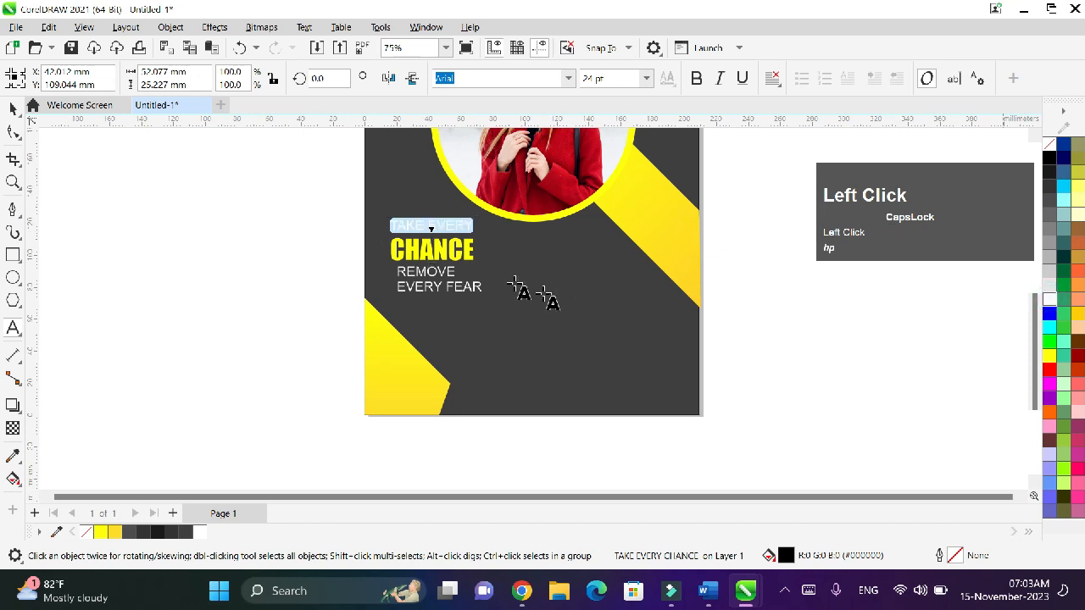
- Set the font size of the word "CHANCE" to 55 pt
{"action": "left_click", "coordinate": [475, 252]}
{"action": "mouse_move", "coordinate": [474, 251]}
{"action": "left_mouse_down"}
{"action": "mouse_move", "coordinate": [414, 252]}
{"action": "mouse_move", "coordinate": [492, 261]}
{"action": "left_mouse_up"}
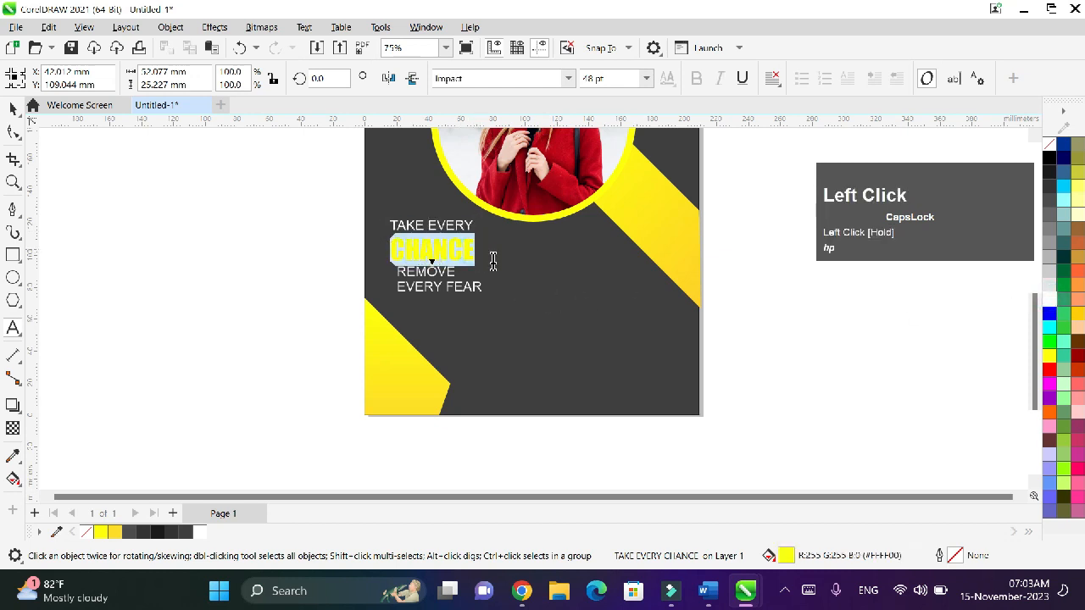
{"action": "left_click_drag", "start_coordinate": [607, 78], "coordinate": [586, 83]}
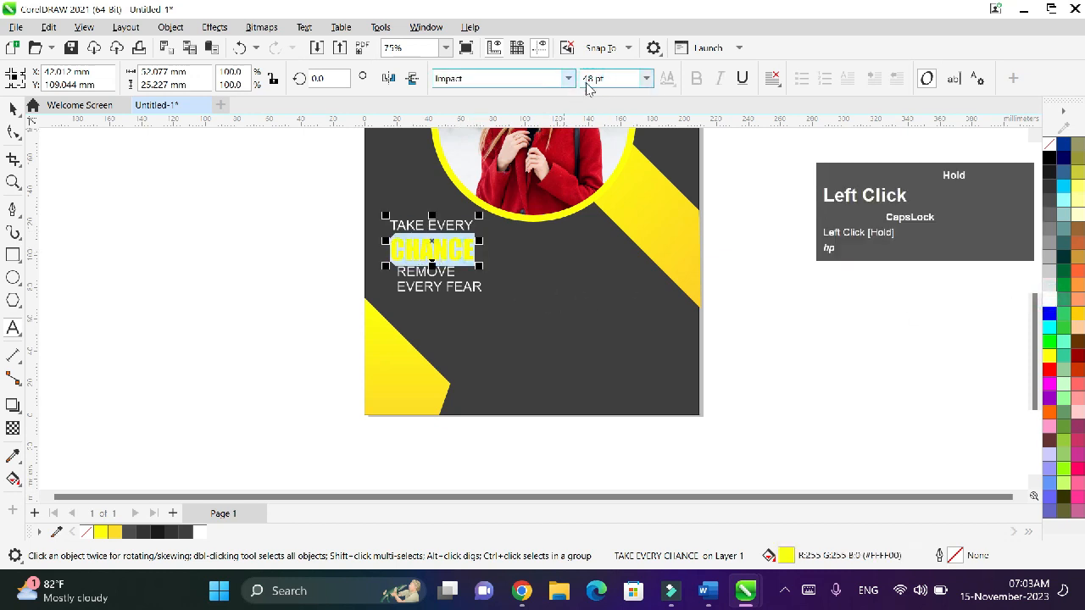
{"action": "type", "text": "55"}
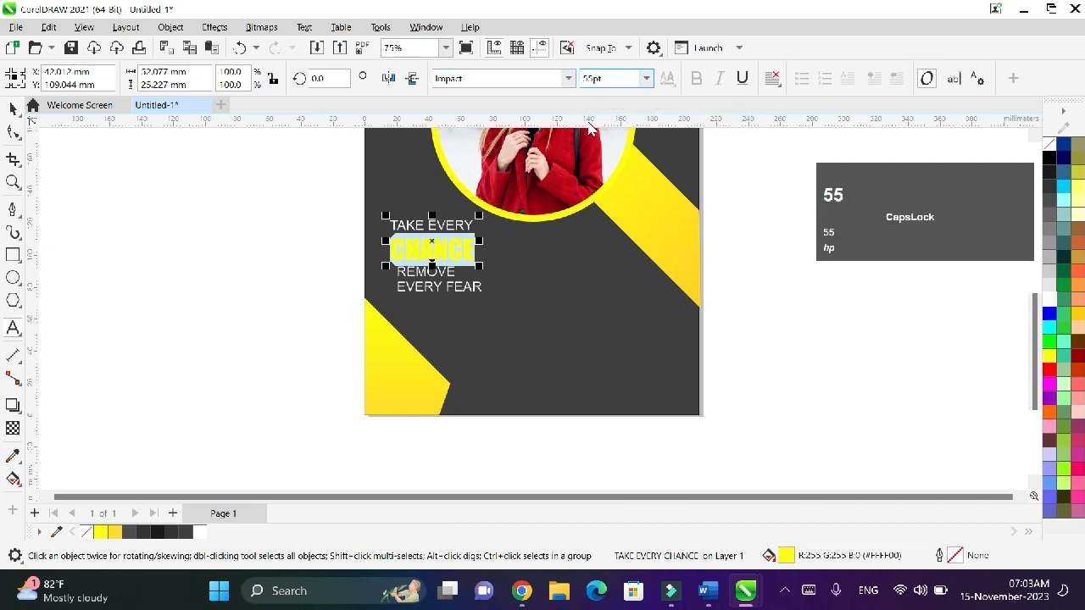
{"action": "right_click", "coordinate": [621, 79]}
{"action": "left_click", "coordinate": [622, 78]}
{"action": "key", "text": "Return"}
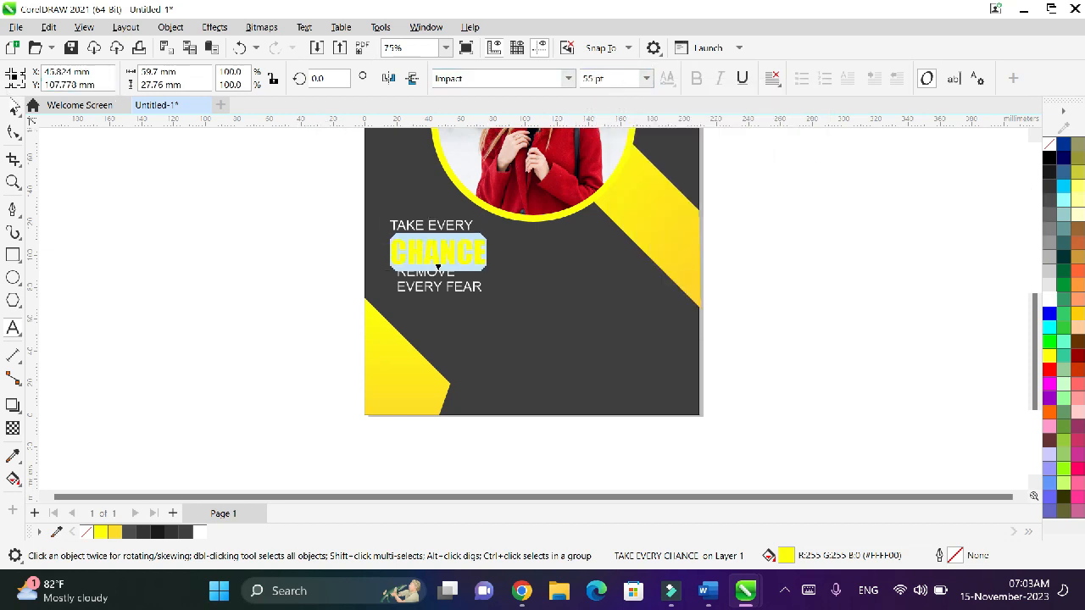
{"action": "left_click", "coordinate": [13, 107]}
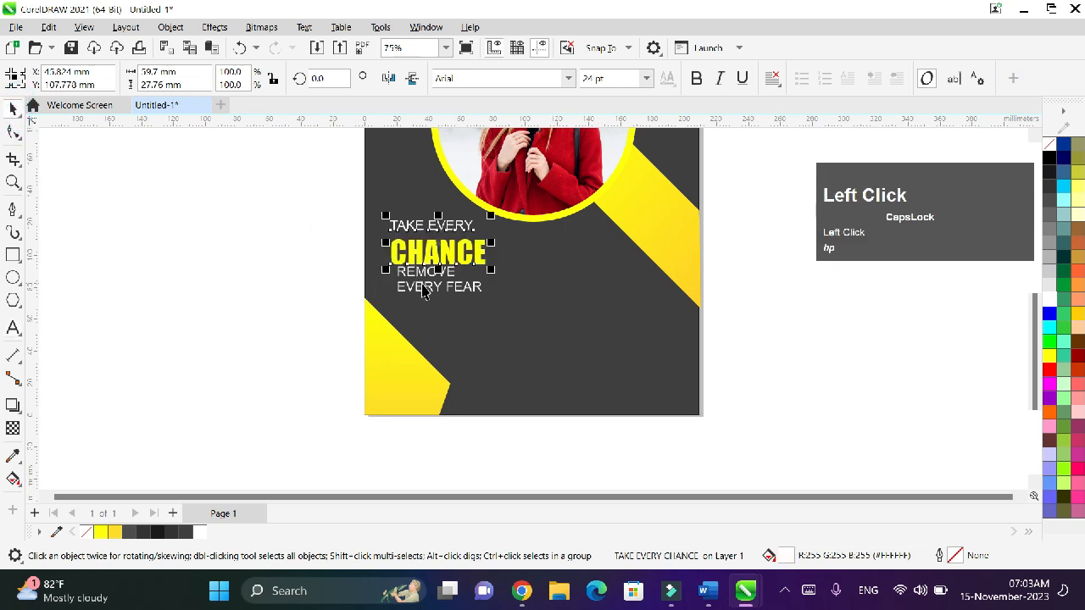
- Center-align the "REMOVE EVERY FEAR" text and scale it down to about 18 pt, centered beneath "CHANCE"
{"action": "scroll", "coordinate": [438, 268], "scroll_direction": "up", "scroll_amount": 2}
{"action": "left_click", "coordinate": [454, 275]}
{"action": "key", "text": "ctrl+a"}
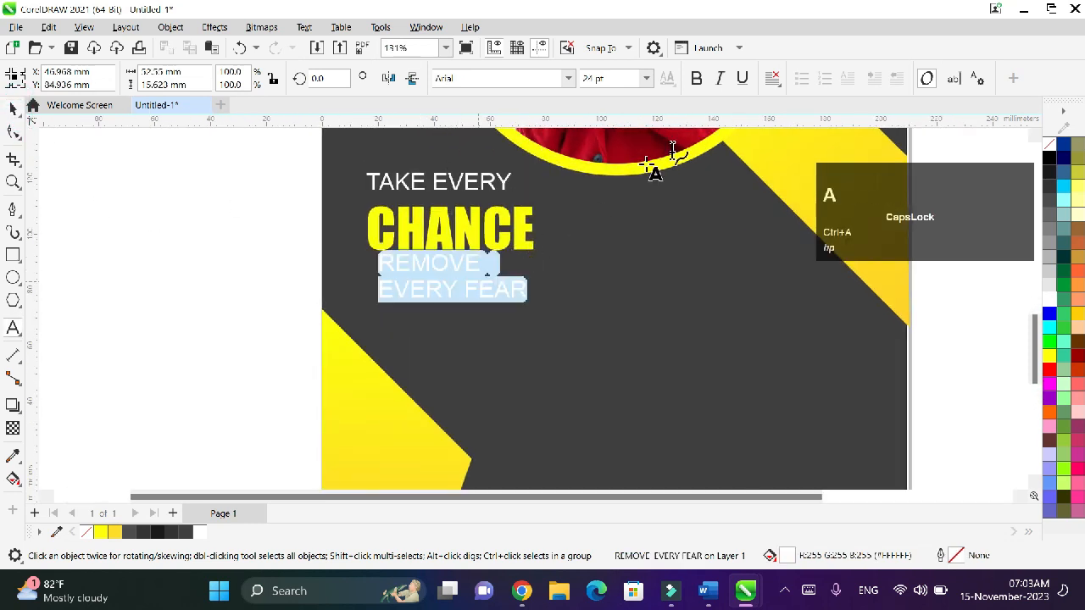
{"action": "left_click", "coordinate": [772, 79]}
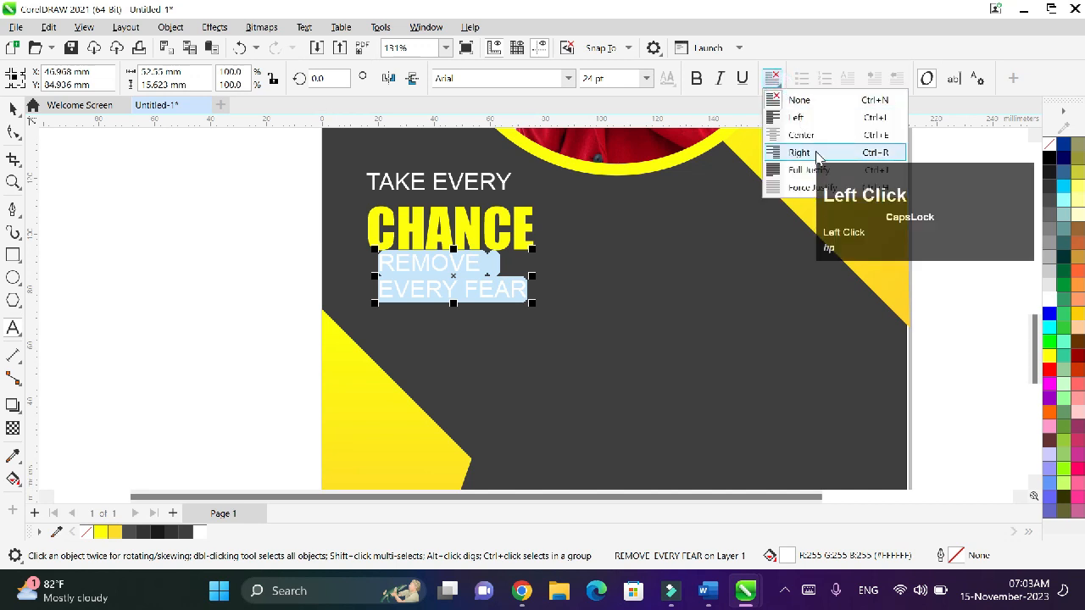
{"action": "left_click", "coordinate": [801, 137]}
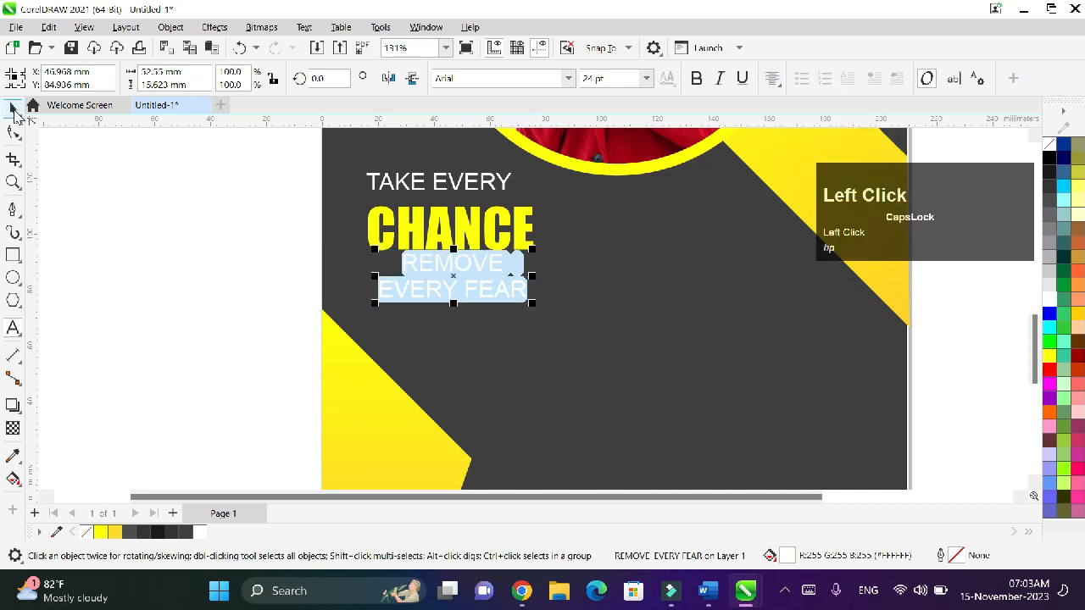
{"action": "left_click", "coordinate": [13, 110]}
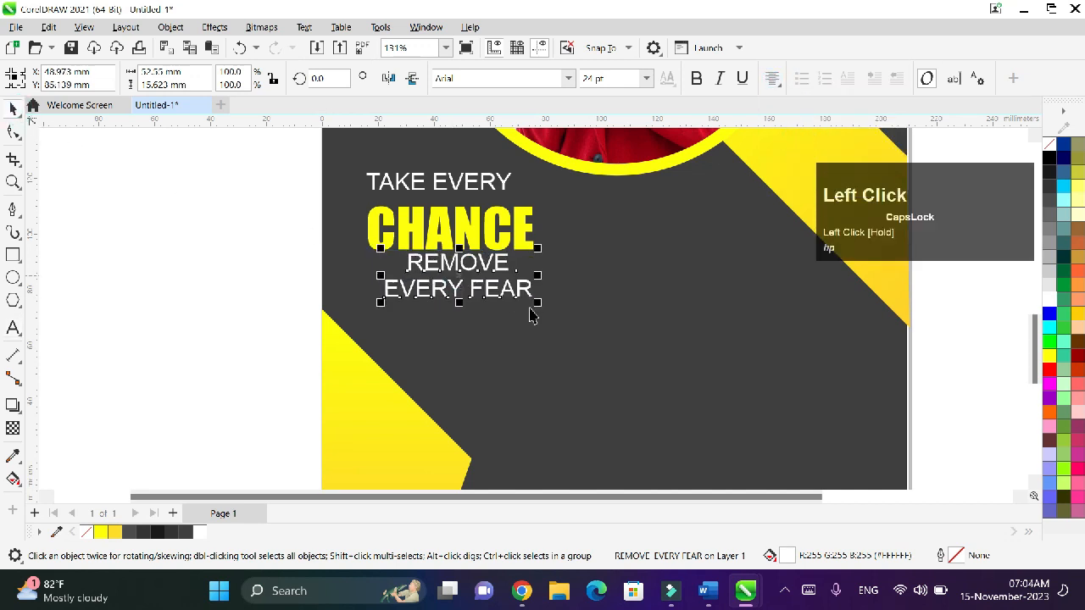
{"action": "left_click_drag", "start_coordinate": [534, 304], "coordinate": [509, 293]}
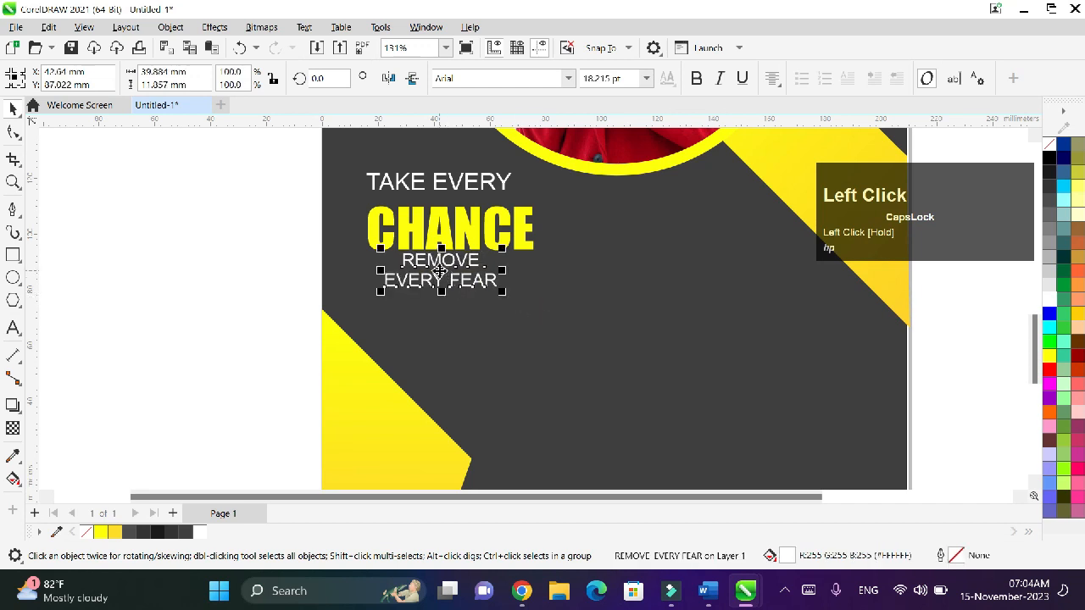
- Set the font size of the words "TAKE EVERY" to 18 pt
{"action": "left_click", "coordinate": [444, 183]}
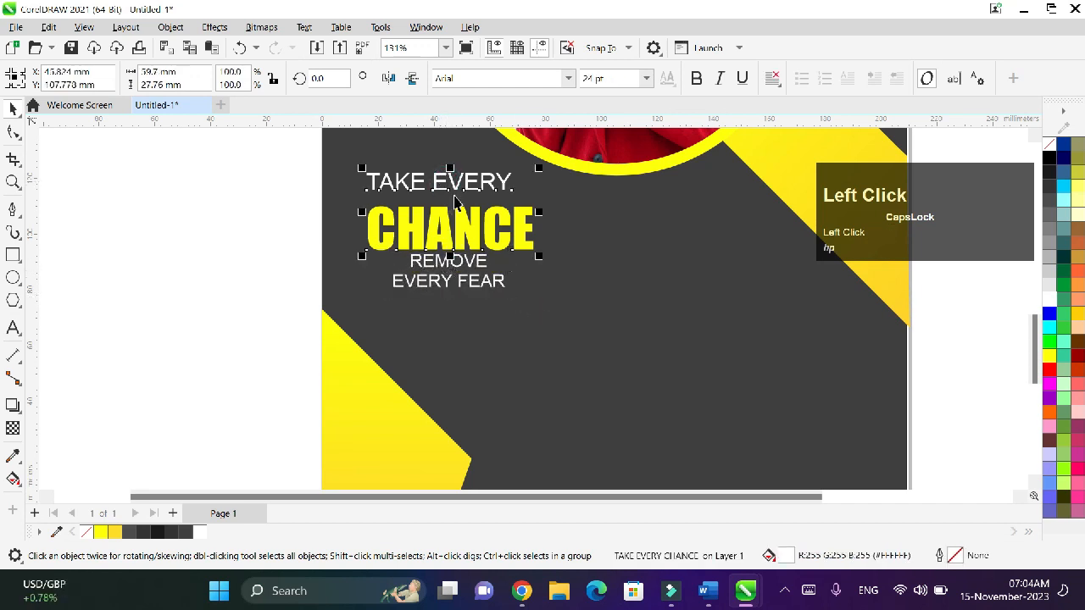
{"action": "left_click", "coordinate": [512, 184]}
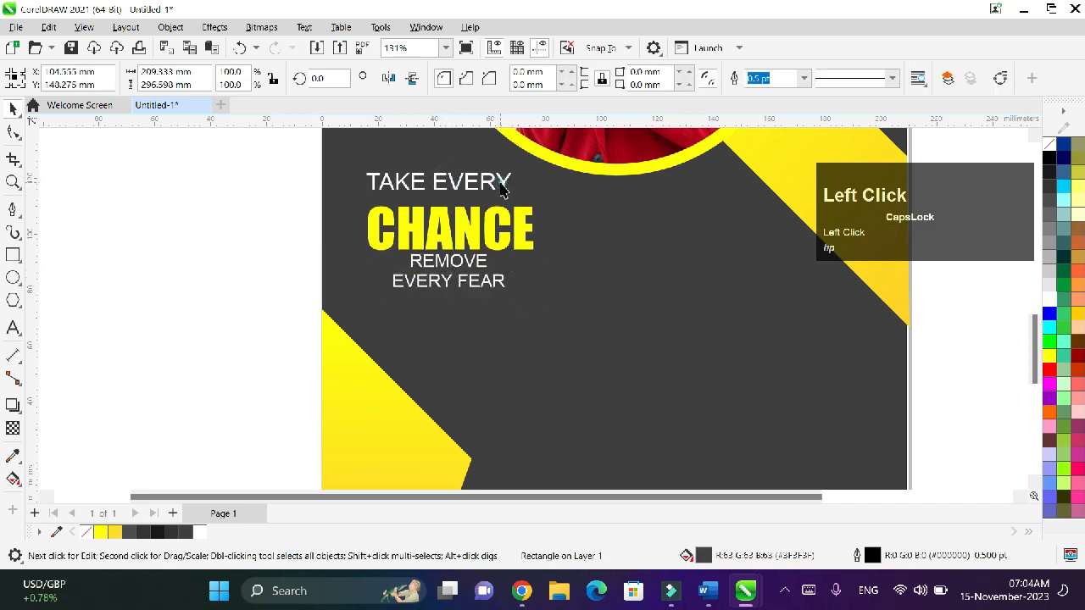
{"action": "double_click", "coordinate": [500, 183]}
{"action": "left_click_drag", "start_coordinate": [509, 179], "coordinate": [360, 183]}
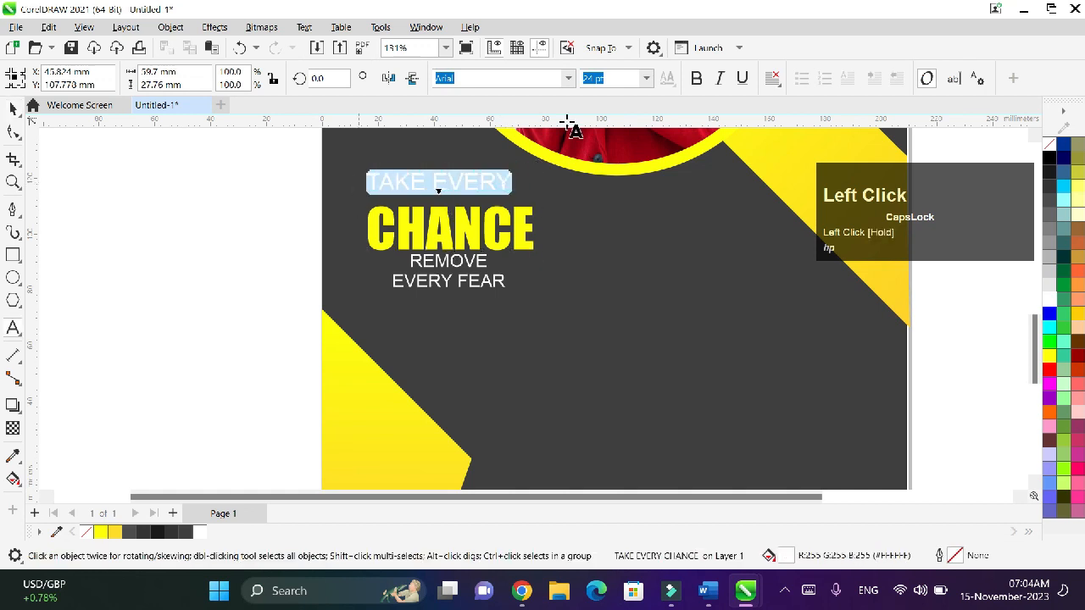
{"action": "left_click", "coordinate": [646, 78]}
{"action": "left_click", "coordinate": [620, 241]}
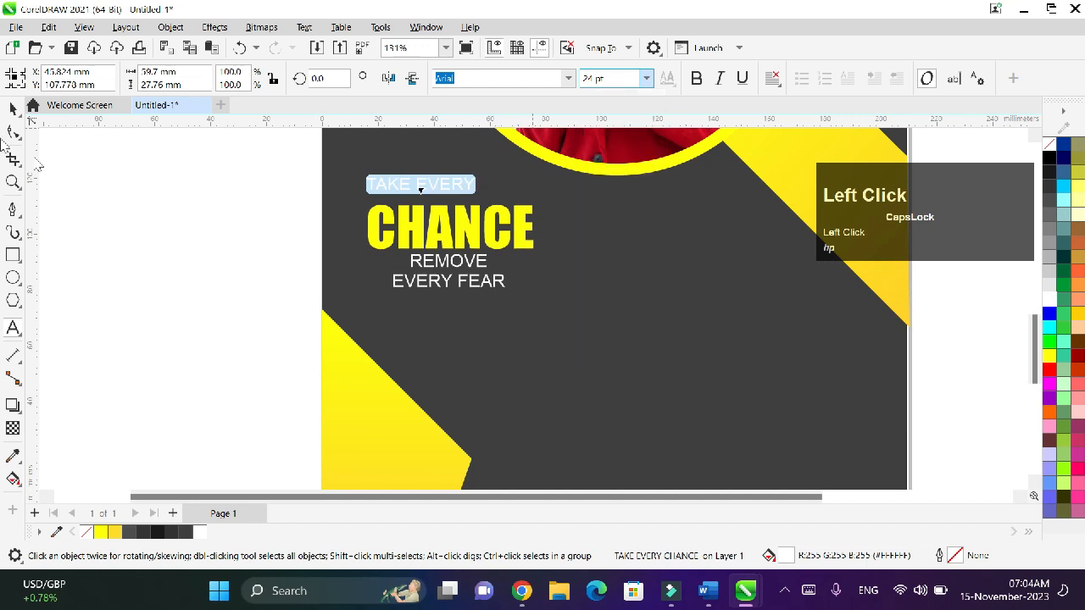
{"action": "left_click", "coordinate": [80, 197]}
- Enlarge the circular photo to about 137 mm in diameter and reposition it slightly higher in the poster's upper half
{"action": "scroll", "coordinate": [342, 222], "scroll_direction": "down", "scroll_amount": 3}
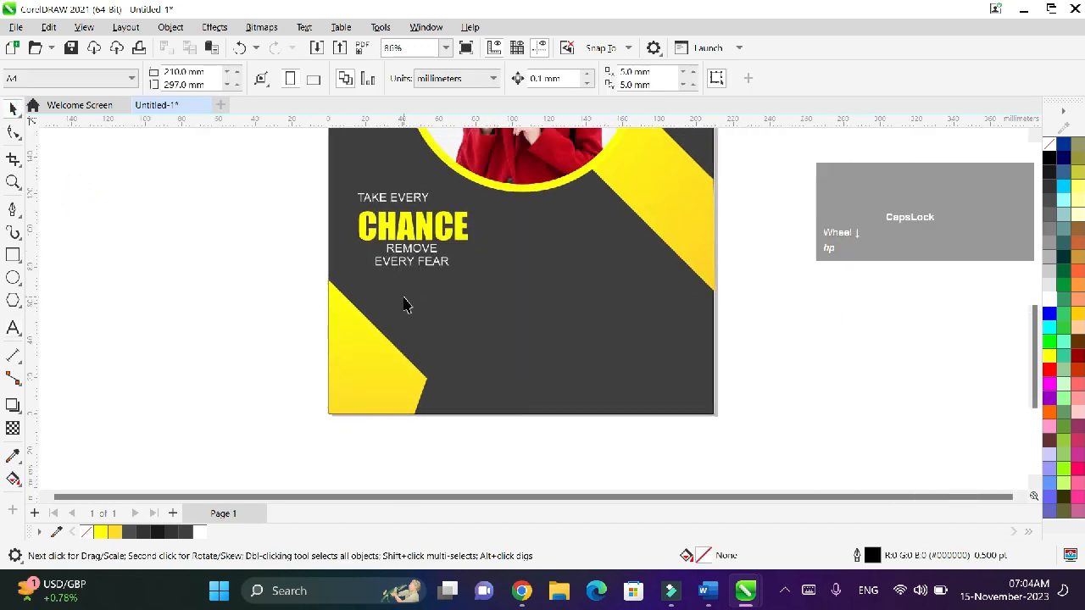
{"action": "key", "text": "F4"}
{"action": "left_click", "coordinate": [556, 301]}
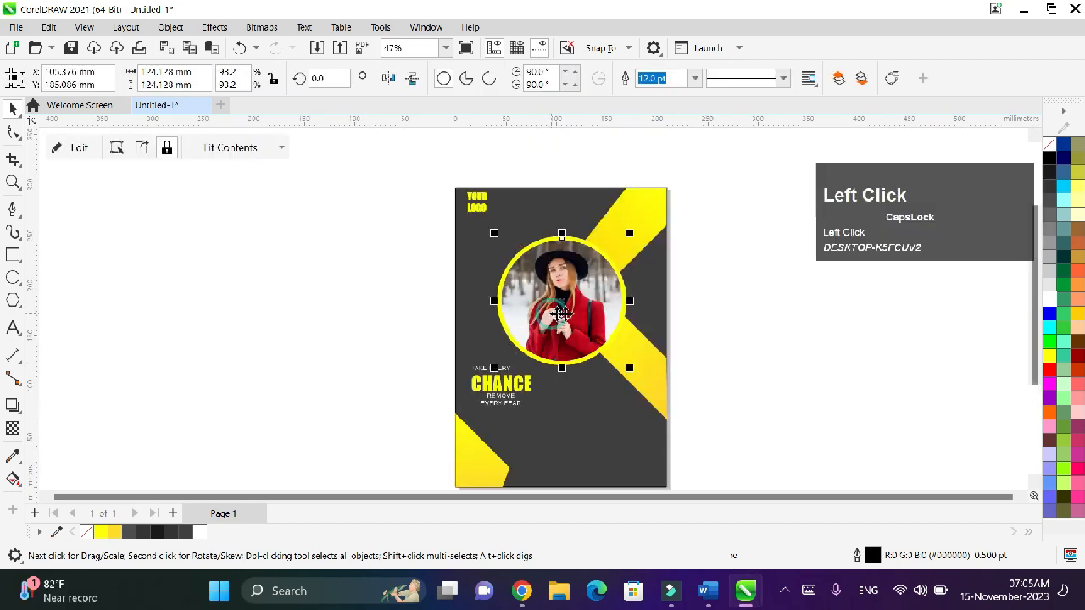
{"action": "left_click_drag", "start_coordinate": [564, 306], "coordinate": [554, 289]}
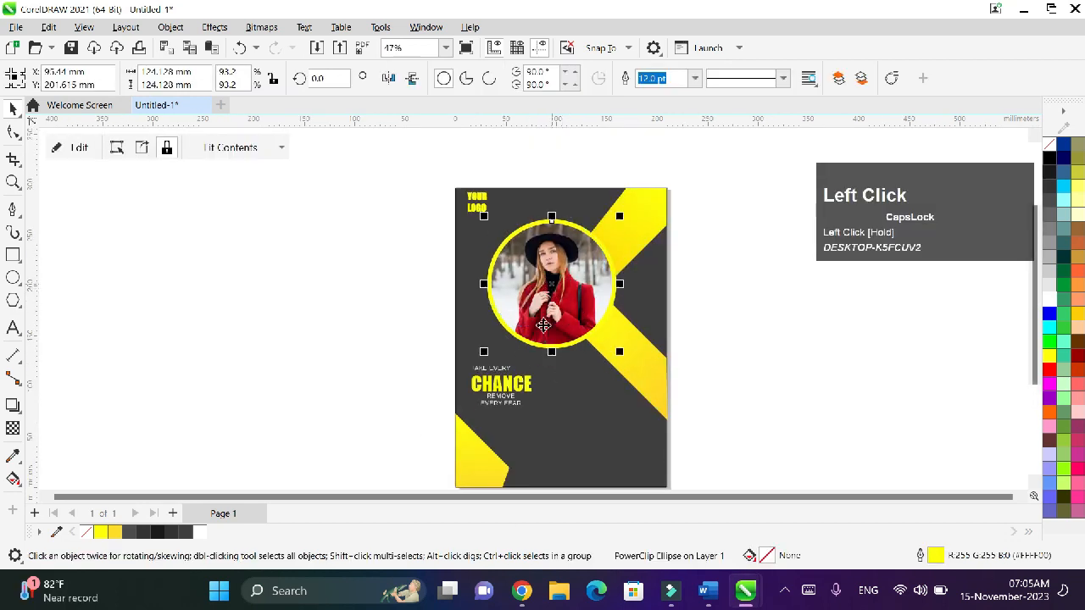
{"action": "left_click_drag", "start_coordinate": [483, 353], "coordinate": [471, 366]}
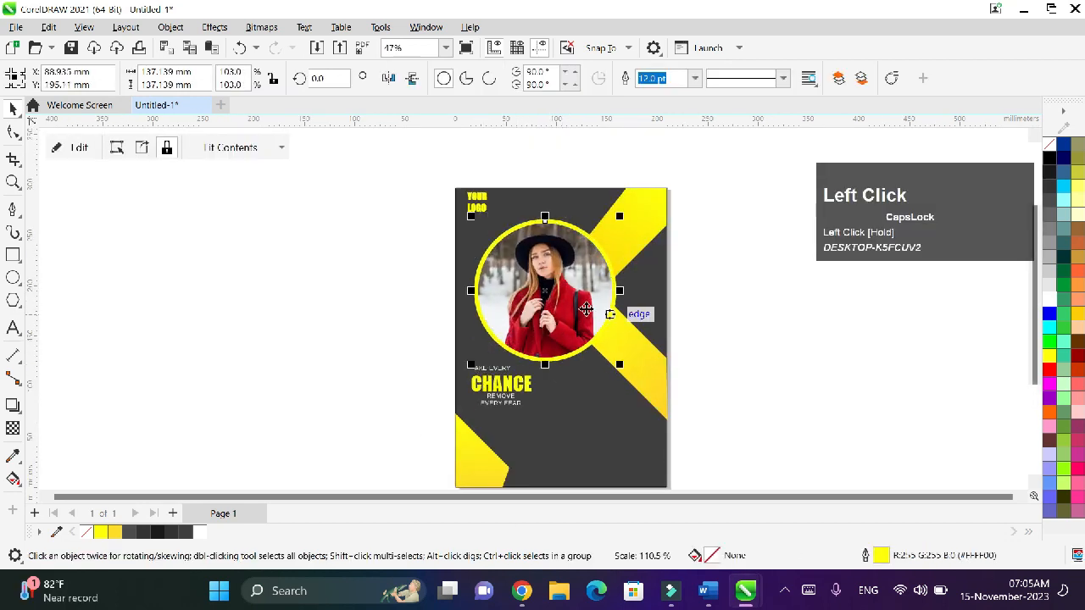
{"action": "left_click_drag", "start_coordinate": [543, 297], "coordinate": [561, 293]}
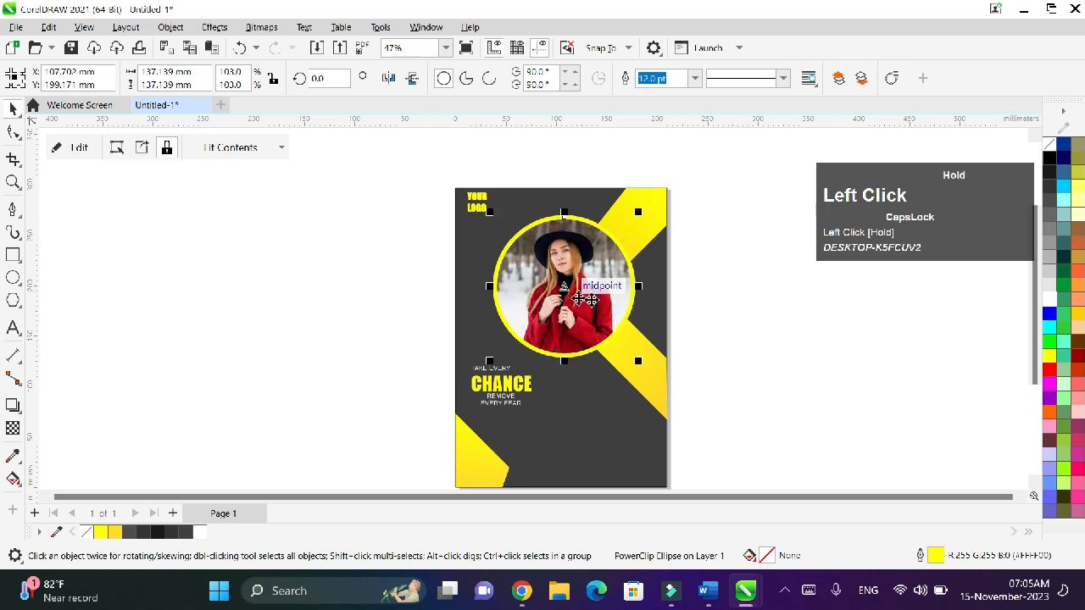
{"action": "left_click", "coordinate": [737, 322]}
- Move the "TAKE EVERY CHANCE" and "REMOVE EVERY FEAR" texts slightly up and closer to the poster's left edge
{"action": "left_click", "coordinate": [500, 382]}
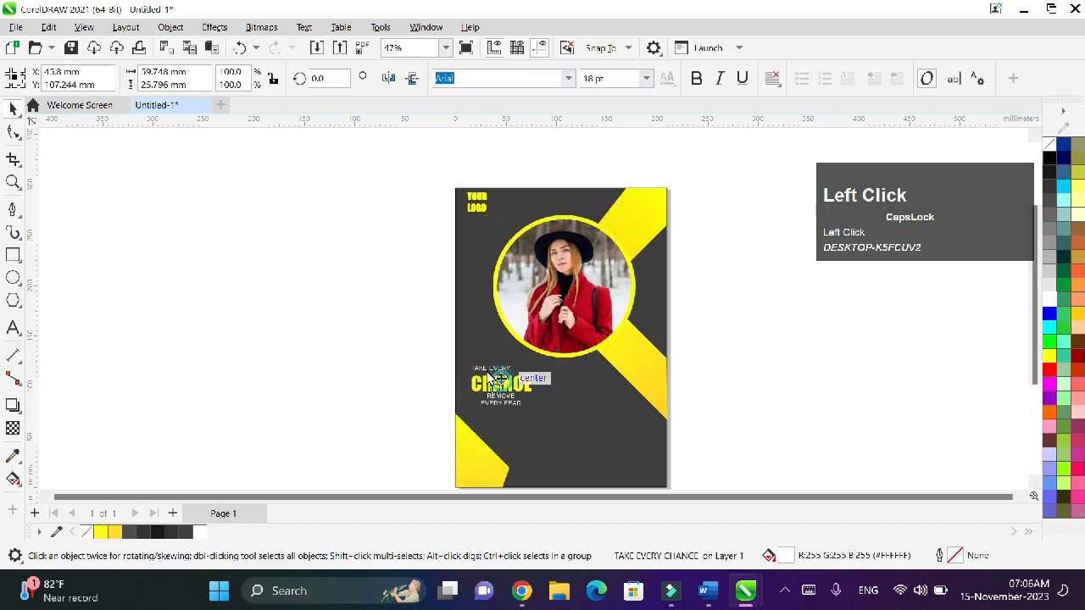
{"action": "mouse_move", "coordinate": [506, 386]}
{"action": "left_mouse_down"}
{"action": "mouse_move", "coordinate": [492, 366]}
{"action": "mouse_move", "coordinate": [547, 391]}
{"action": "mouse_move", "coordinate": [502, 389]}
{"action": "left_mouse_up"}
{"action": "scroll", "coordinate": [583, 425], "scroll_direction": "down", "scroll_amount": 1}
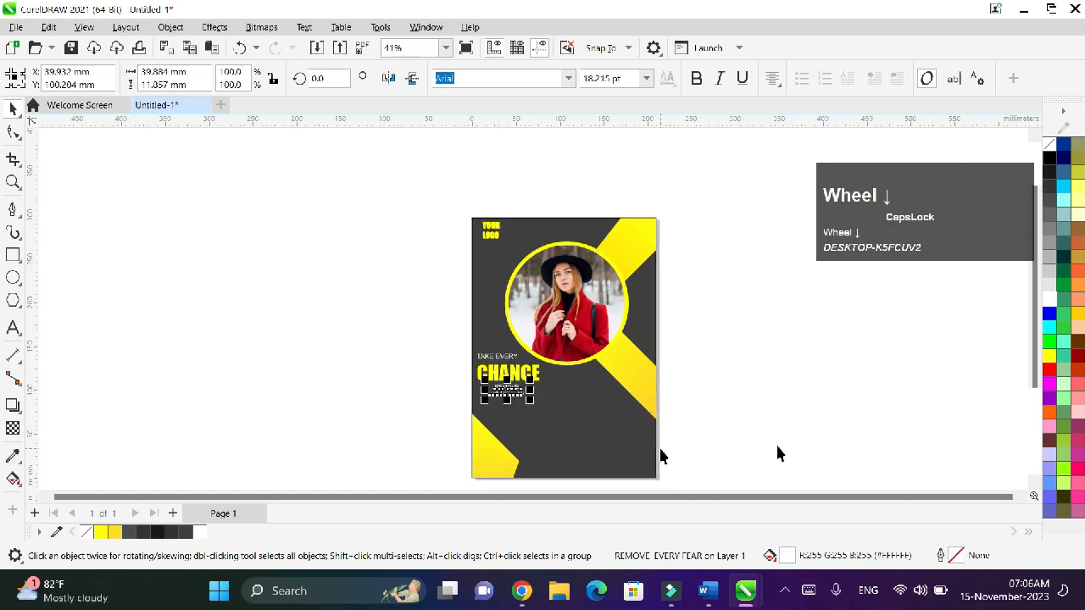
- Add the text "CONTECT US" near the poster's bottom edge, beside the lower-left yellow shape, and fill it with yellow
{"action": "left_click_drag", "start_coordinate": [1035, 344], "coordinate": [1035, 366]}
{"action": "left_click", "coordinate": [18, 335]}
{"action": "left_click", "coordinate": [250, 386]}
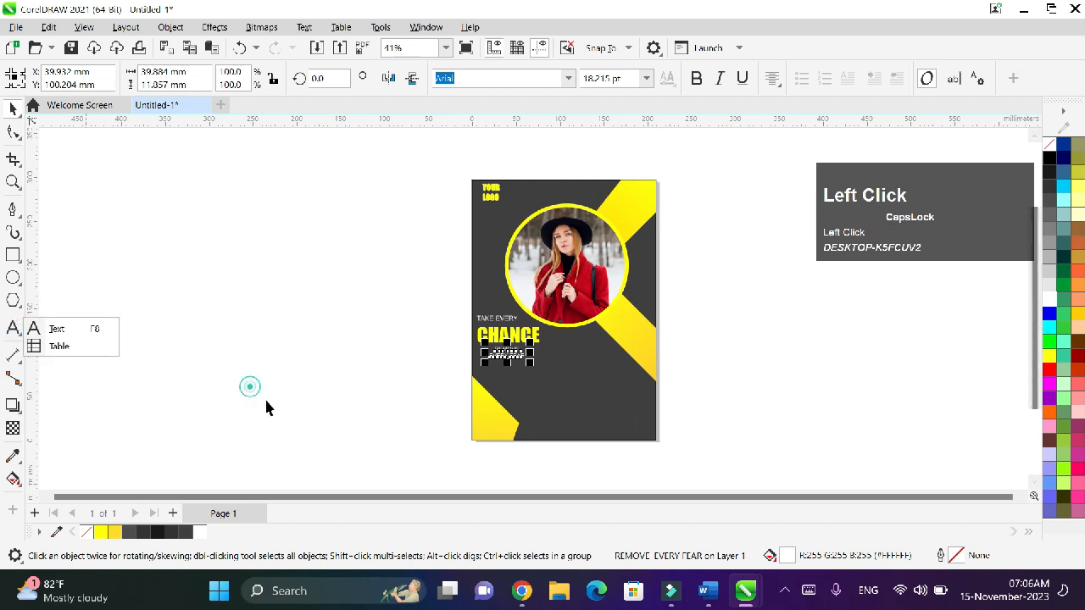
{"action": "scroll", "coordinate": [608, 437], "scroll_direction": "up", "scroll_amount": 3}
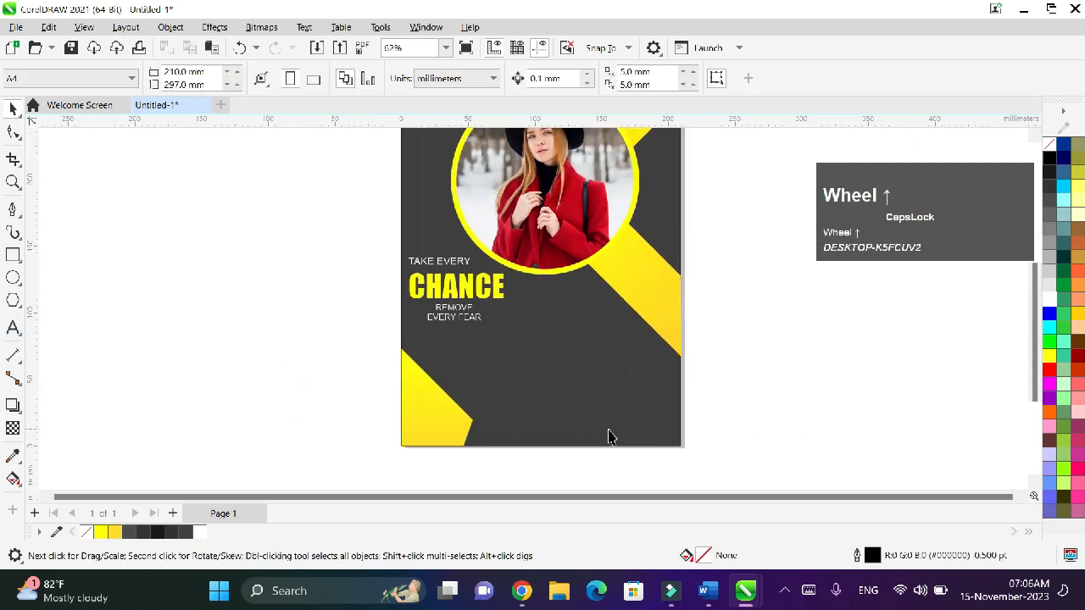
{"action": "left_click", "coordinate": [13, 328]}
{"action": "left_click", "coordinate": [525, 427]}
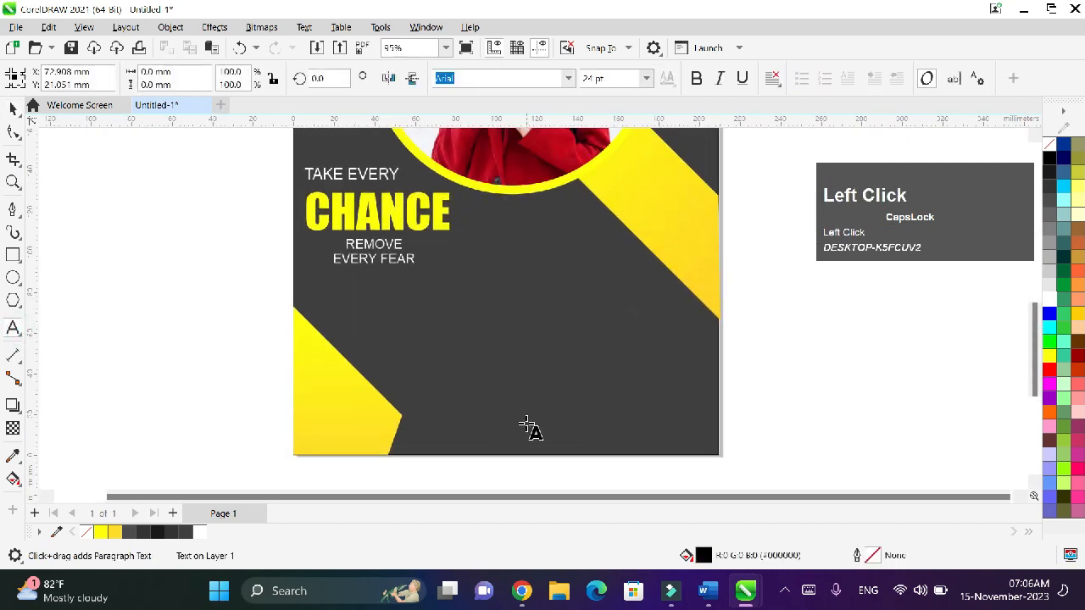
{"action": "type", "text": "CONTE"}
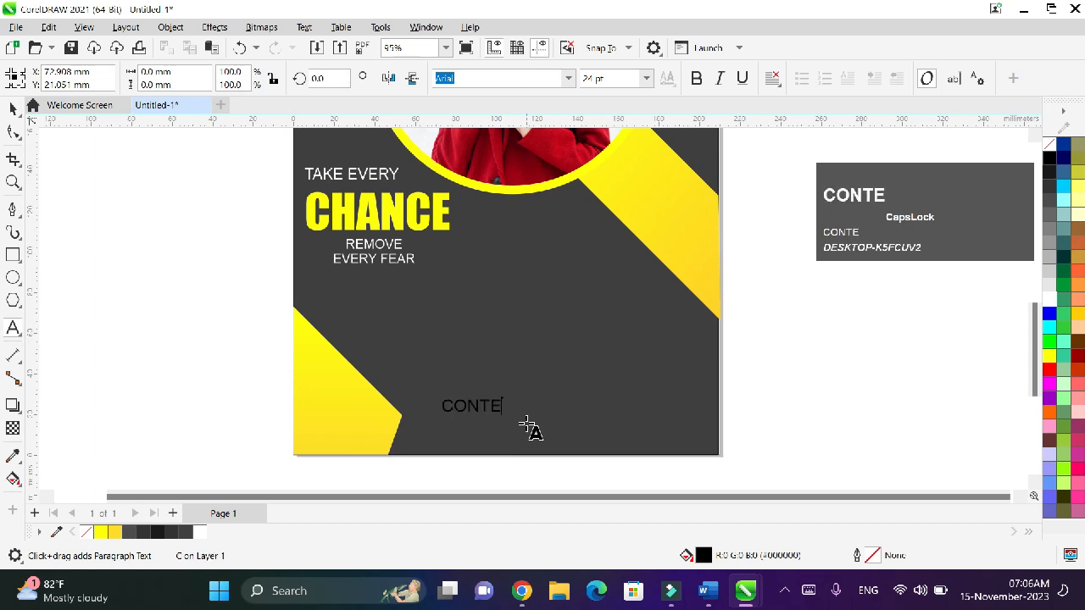
{"action": "type", "text": "CT US"}
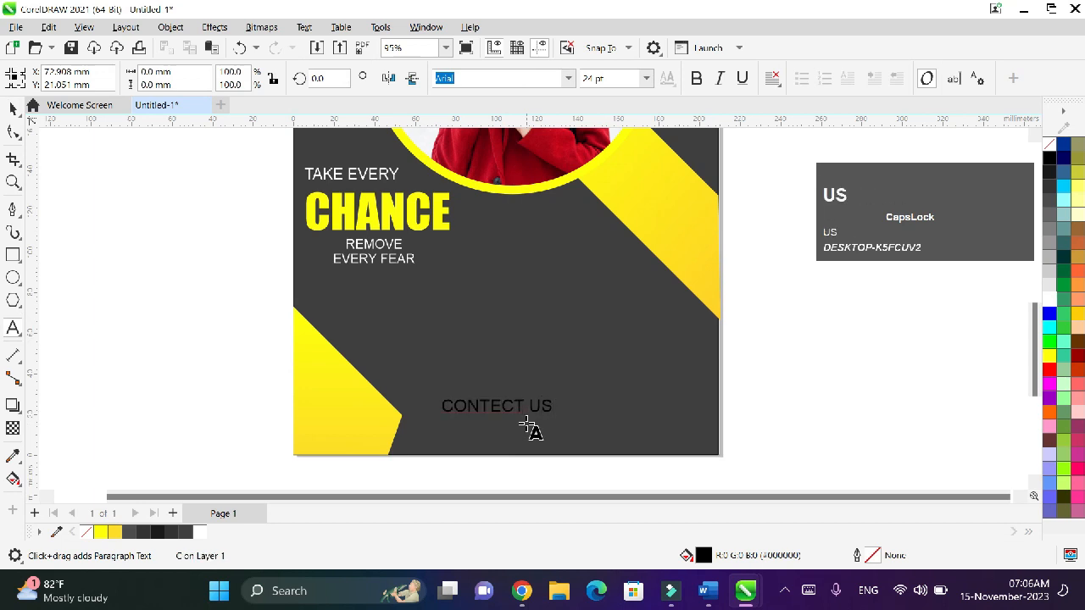
{"action": "key", "text": "ctrl+a"}
{"action": "left_click", "coordinate": [1050, 355]}
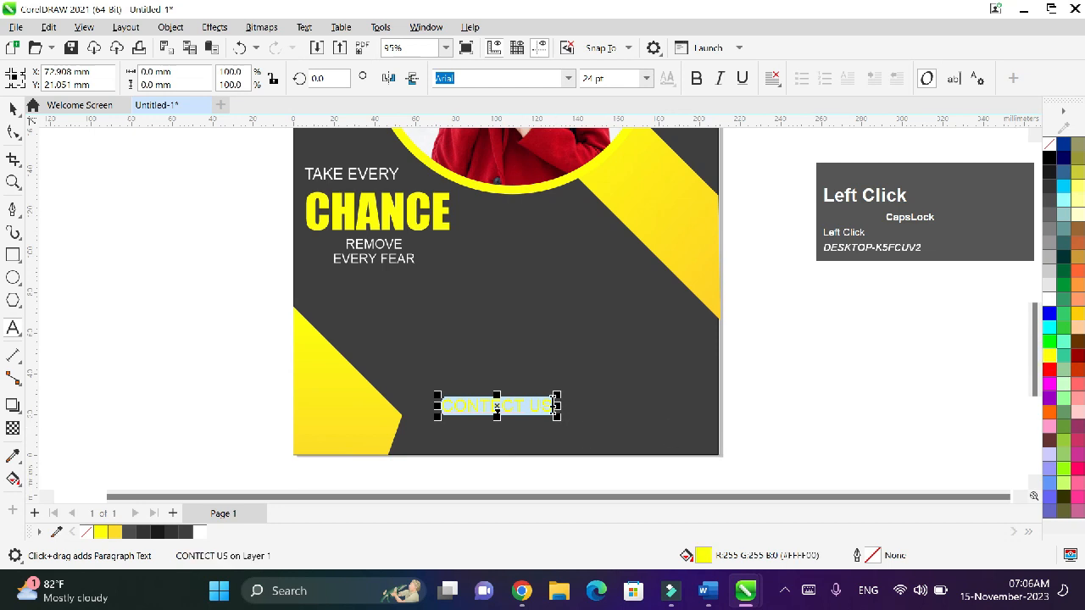
- Extend the "CONTECT US" text with a colon and a blank line of underscores, and shift it slightly left and down
{"action": "left_click", "coordinate": [565, 433]}
{"action": "key", "text": "shift"}
{"action": "type", "text": ": "}
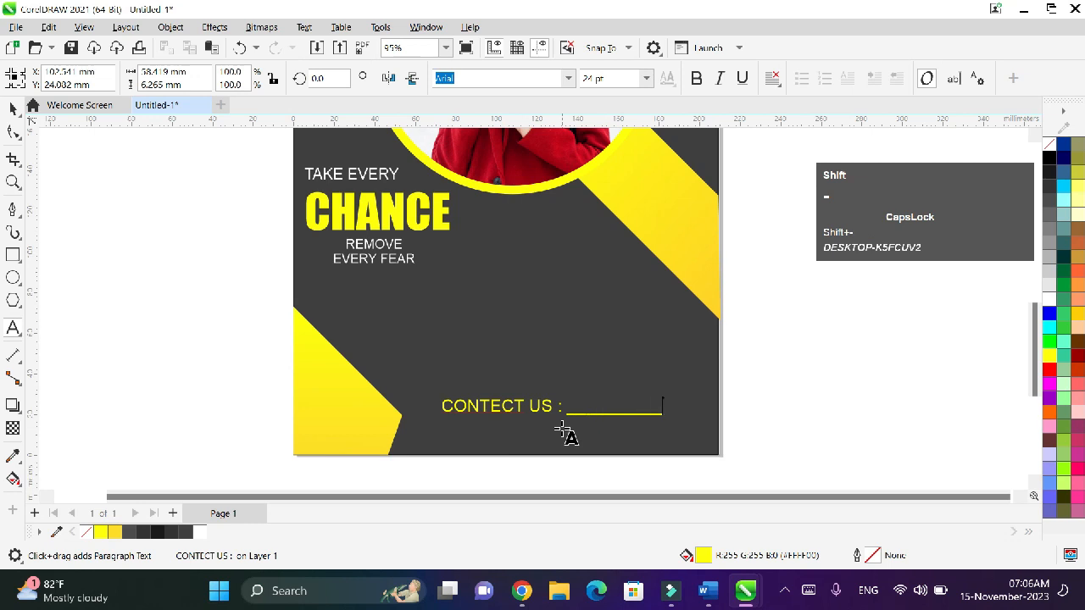
{"action": "type", "text": "_______________"}
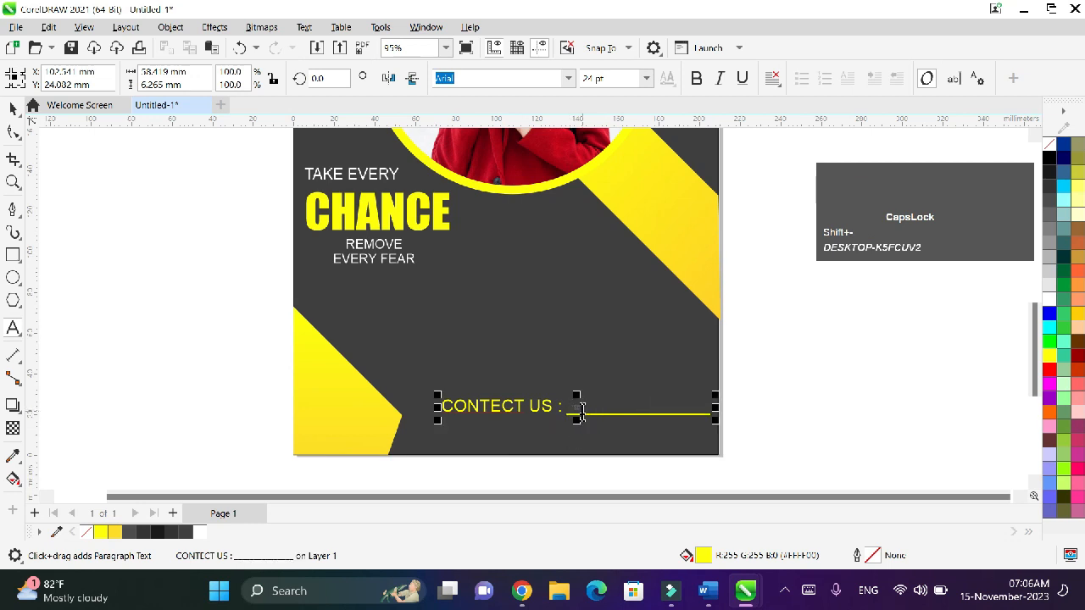
{"action": "left_click_drag", "start_coordinate": [580, 410], "coordinate": [555, 411]}
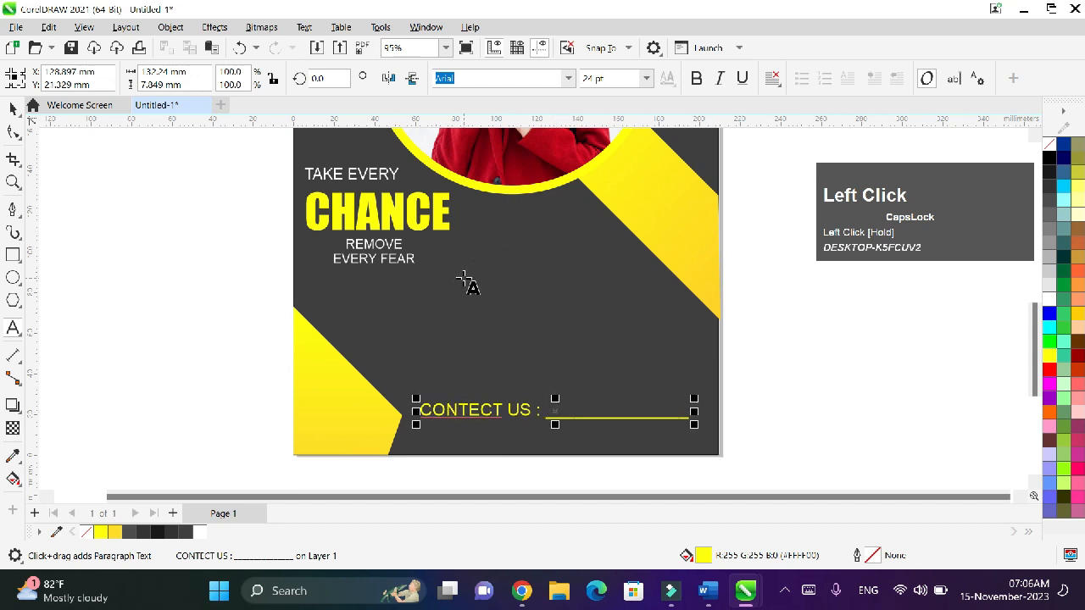
- Add the text "ABOUT US" above the contact line, fill it with yellow and enlarge it slightly to 25.84 pt
{"action": "left_click", "coordinate": [396, 298]}
{"action": "type", "text": "ABOUS"}
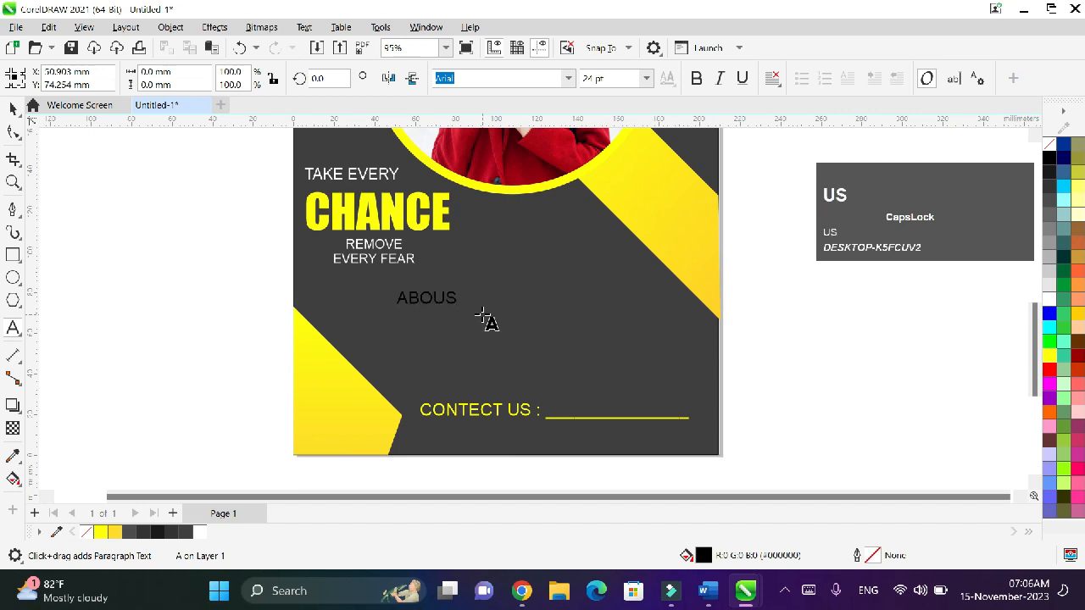
{"action": "key", "text": "BackSpace"}
{"action": "type", "text": "T U"}
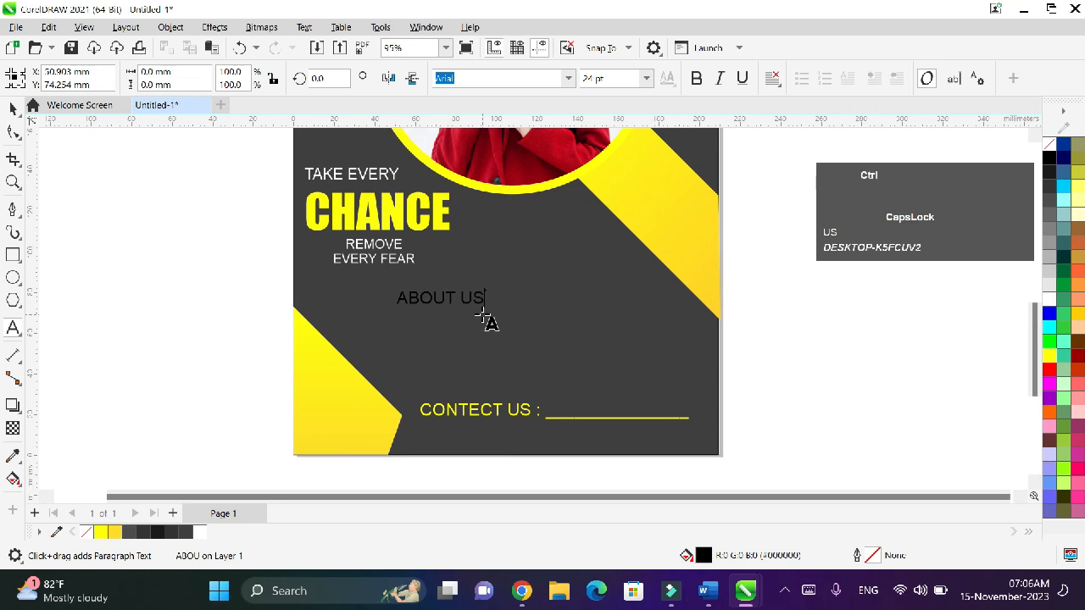
{"action": "key", "text": "ctrl+a"}
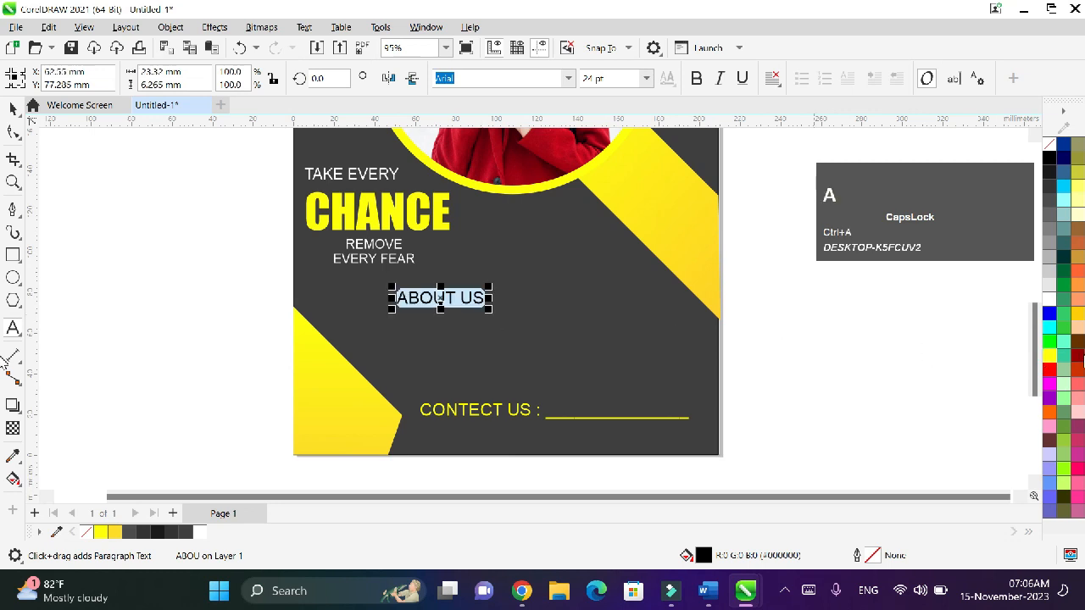
{"action": "left_click", "coordinate": [1050, 356]}
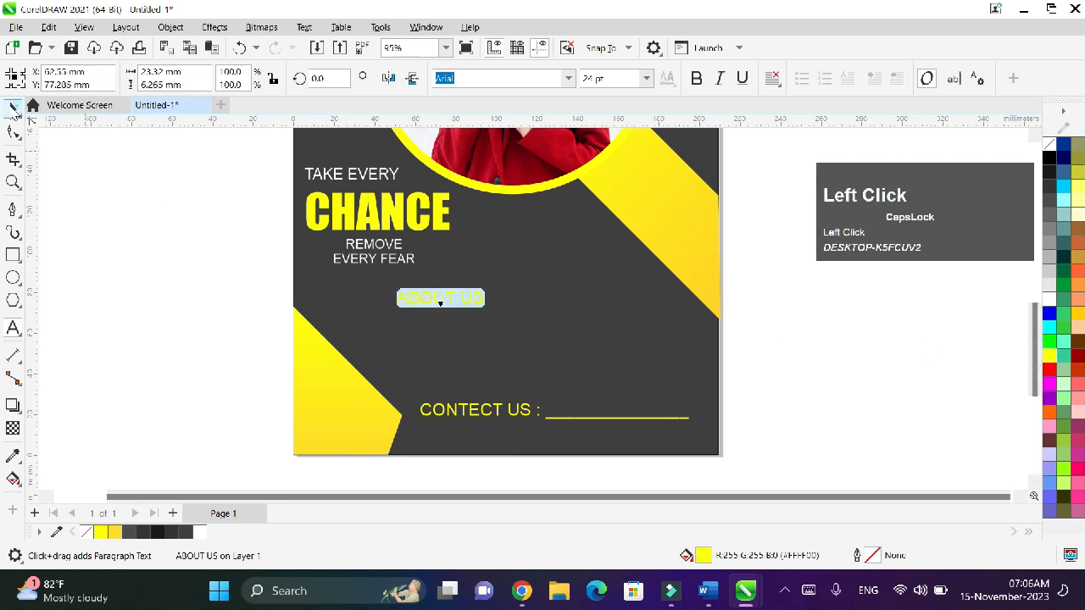
{"action": "left_click", "coordinate": [13, 108]}
{"action": "left_click", "coordinate": [436, 302]}
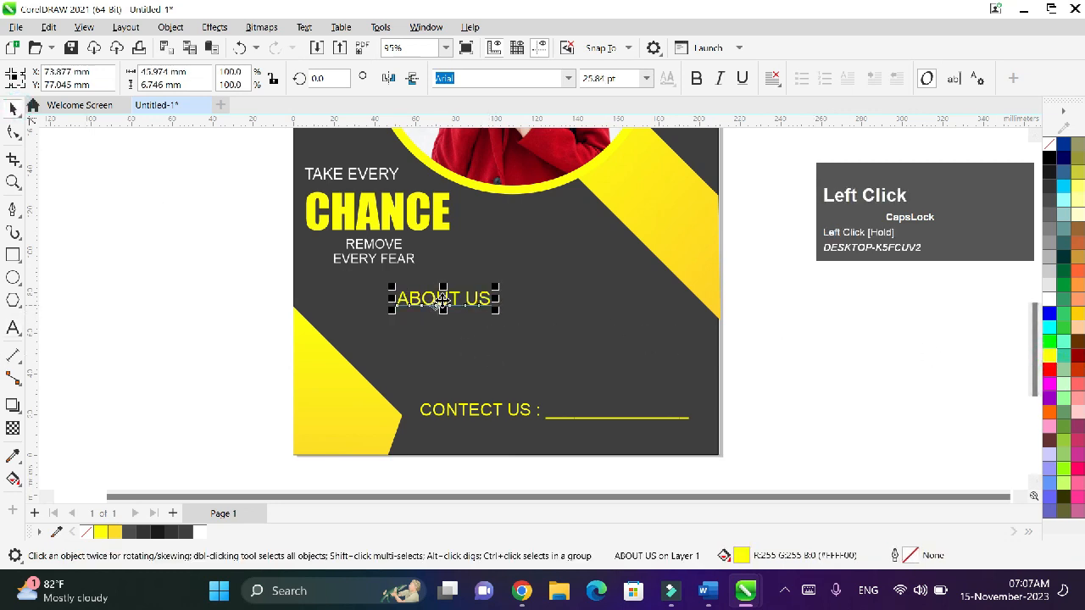
- Draw a paragraph text frame about 139 by 35 mm under the "ABOUT US" heading and insert placeholder text
{"action": "left_click_drag", "start_coordinate": [442, 299], "coordinate": [688, 382]}
{"action": "key", "text": "F8"}
{"action": "right_click", "coordinate": [570, 348]}
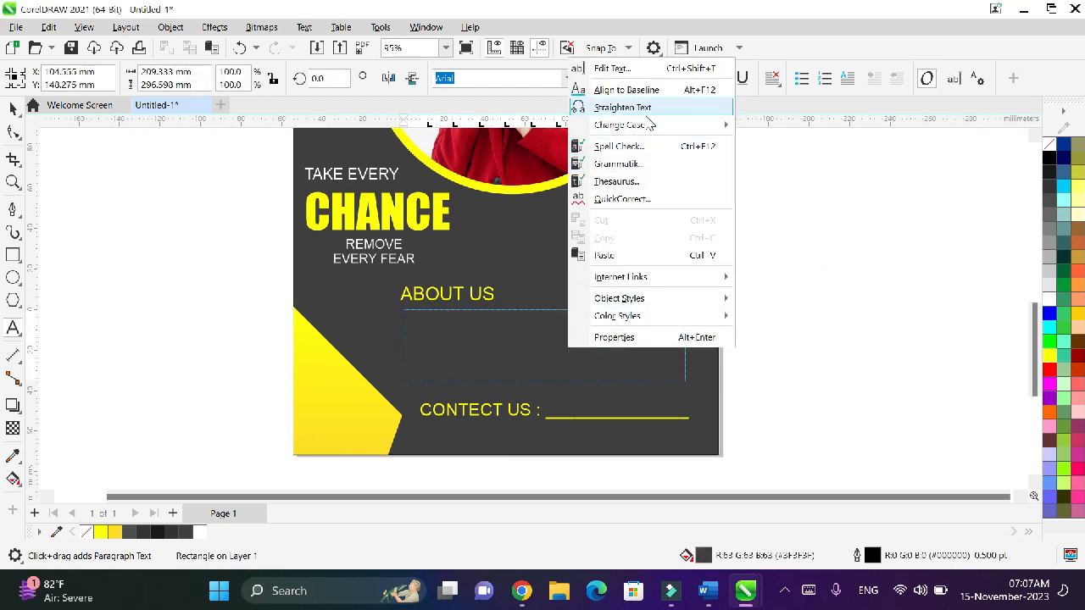
{"action": "left_click", "coordinate": [630, 70]}
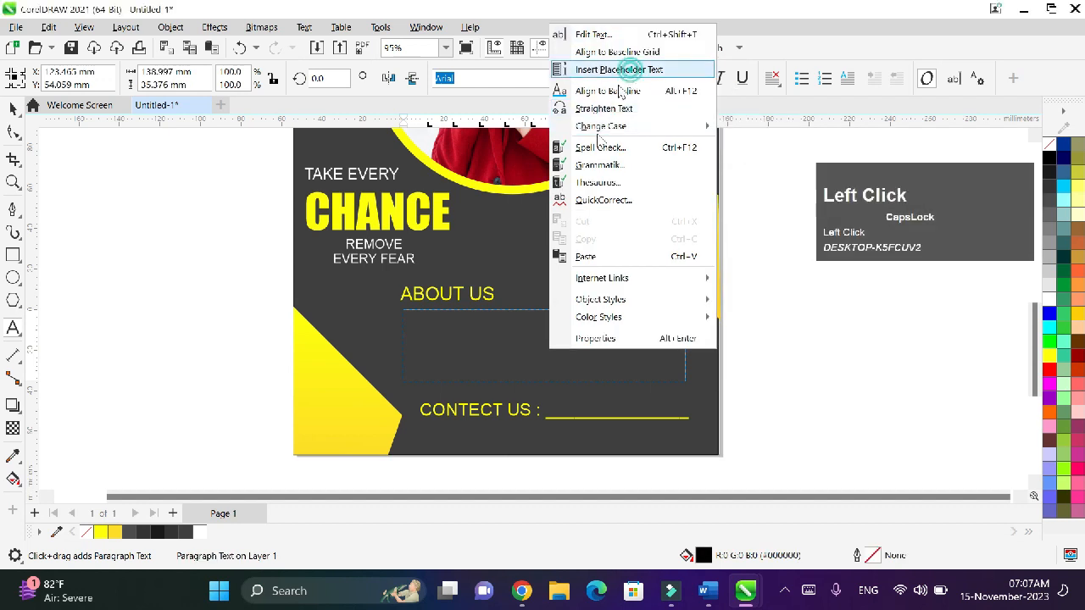
- Set the placeholder paragraph's font size to 15 pt and fill the text with white
{"action": "key", "text": "ctrl+a"}
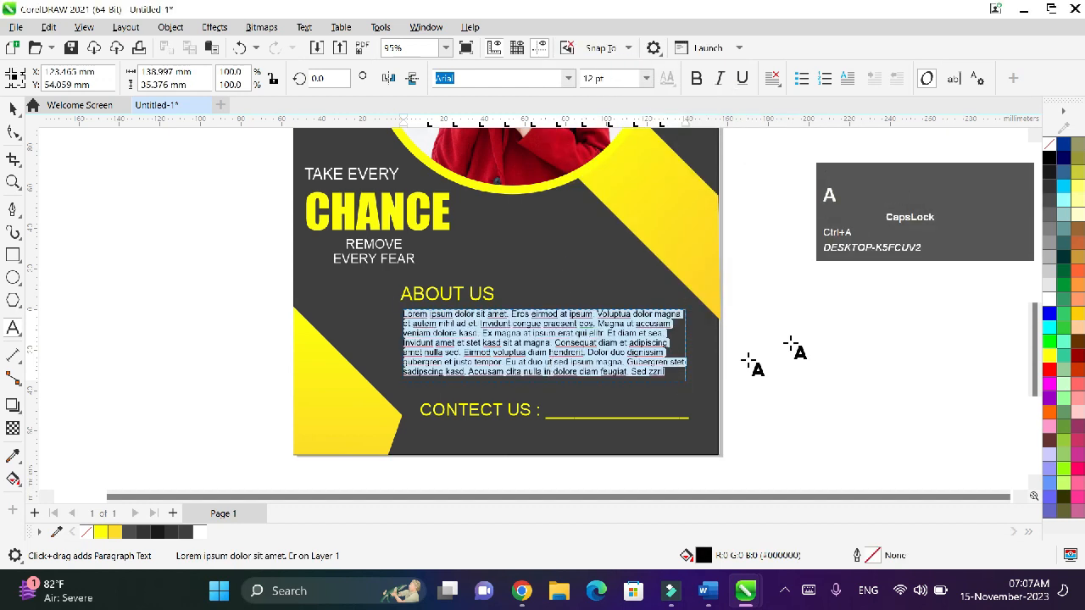
{"action": "left_click", "coordinate": [646, 78]}
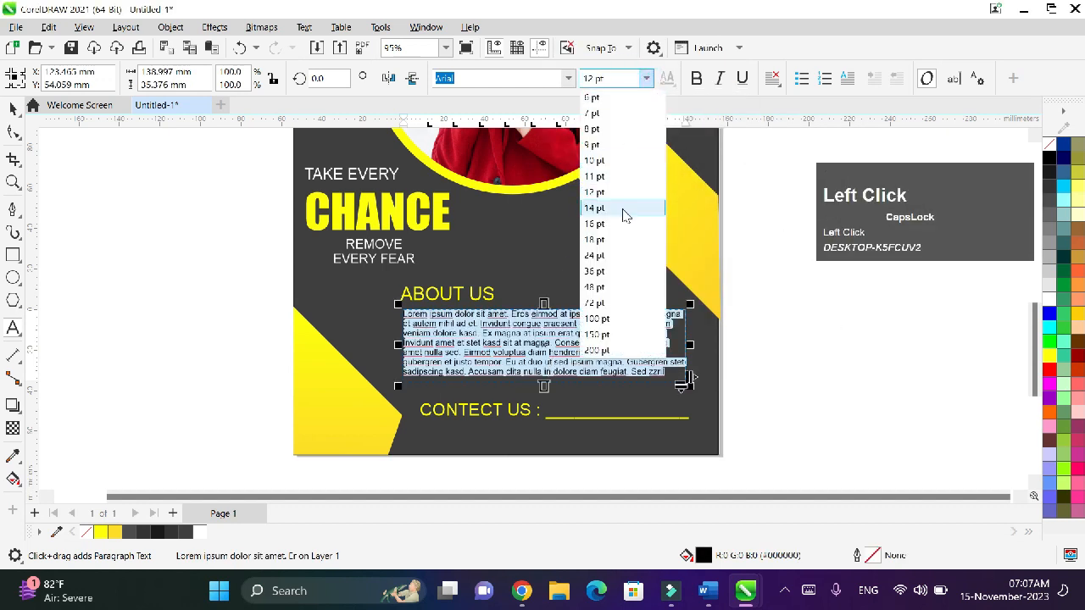
{"action": "left_click", "coordinate": [618, 240]}
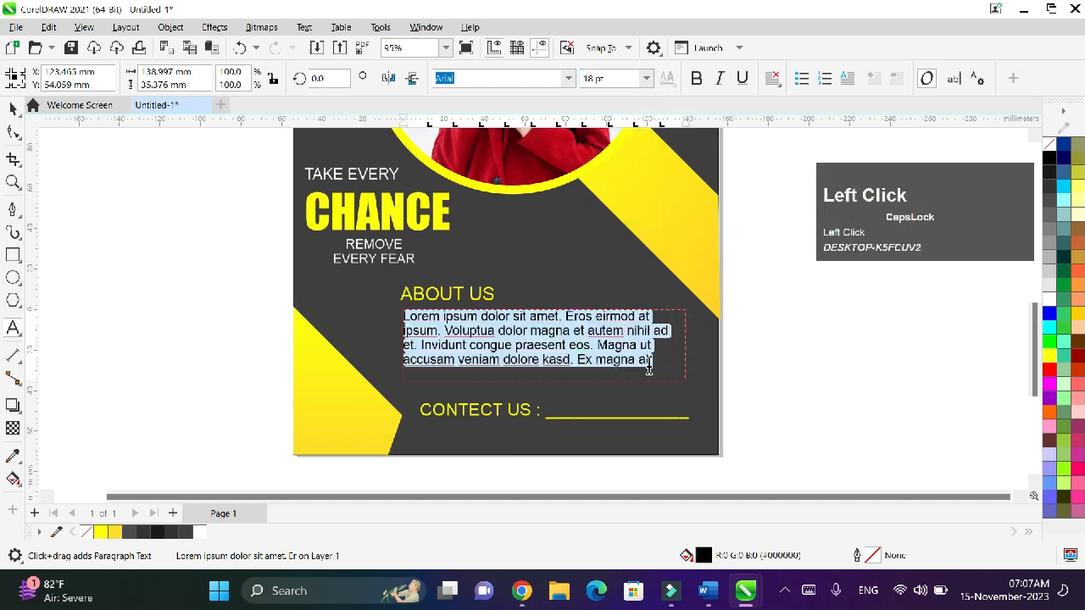
{"action": "left_click_drag", "start_coordinate": [594, 78], "coordinate": [585, 78]}
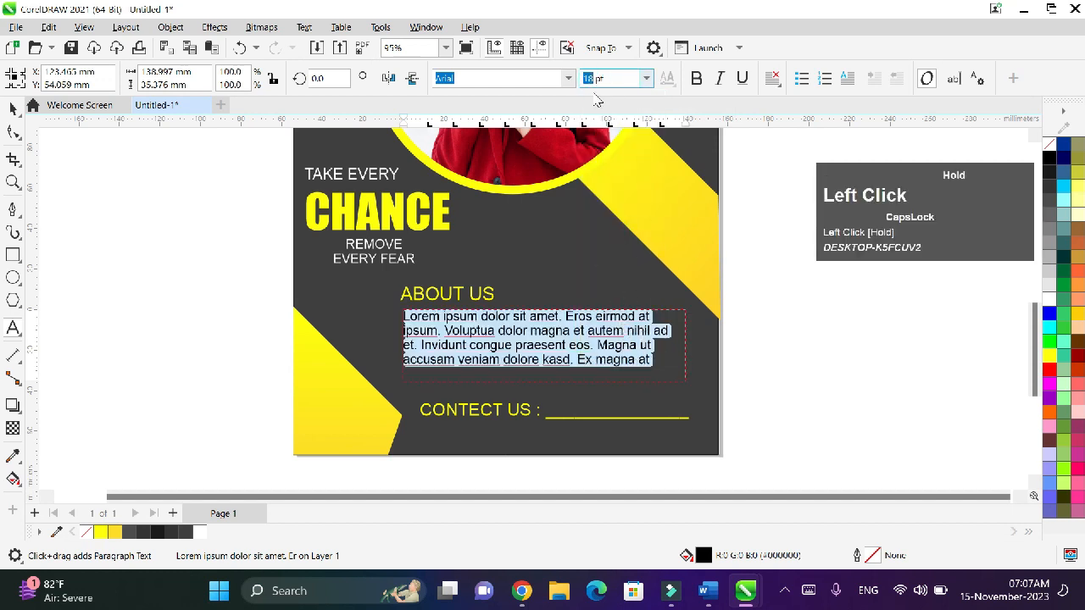
{"action": "type", "text": "1"}
{"action": "key", "text": "Return"}
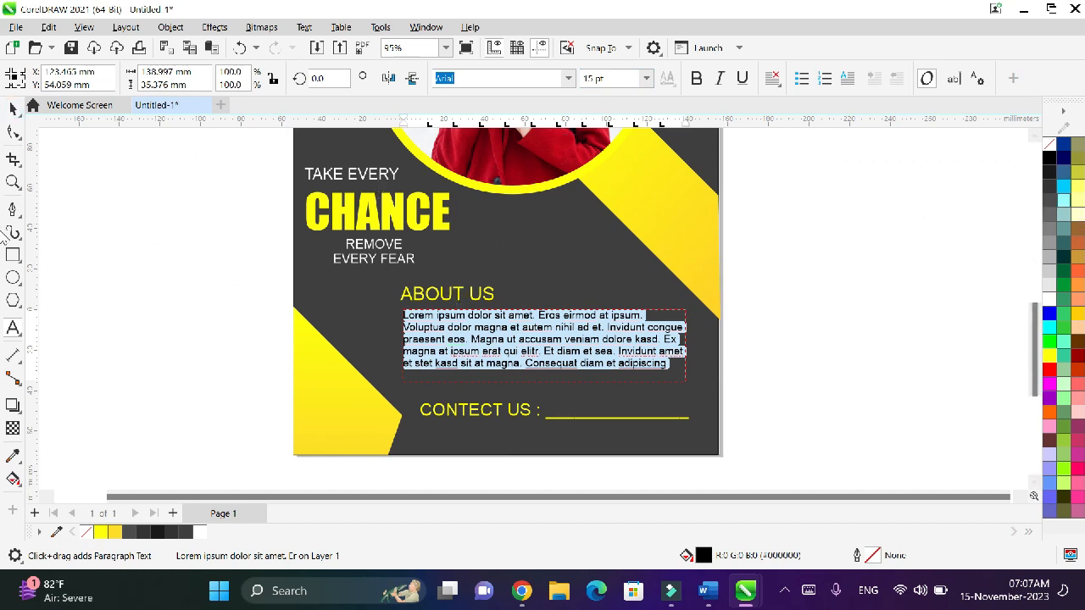
{"action": "left_click", "coordinate": [1051, 301]}
{"action": "left_click", "coordinate": [12, 108]}
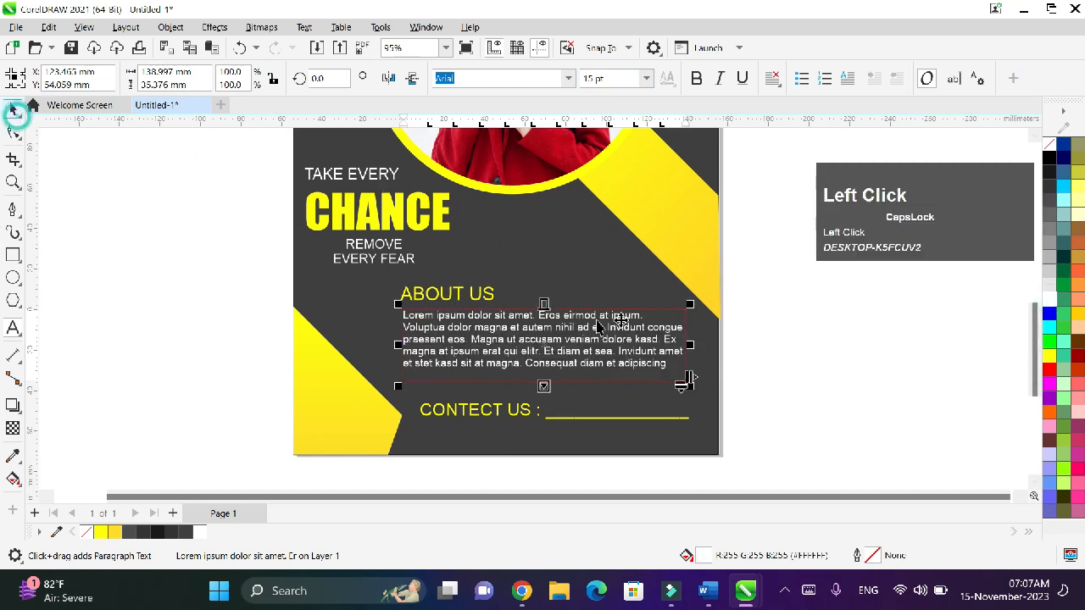
{"action": "left_click", "coordinate": [830, 376]}
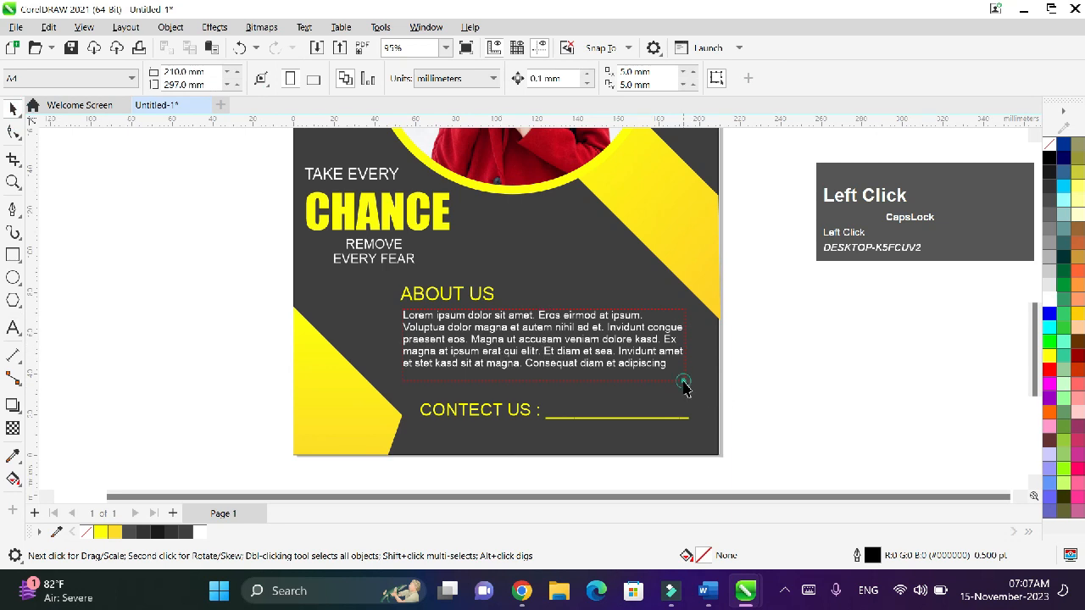
- Shift the "ABOUT US" heading slightly right and down so it sits just above the paragraph
{"action": "left_click", "coordinate": [683, 385]}
{"action": "left_click", "coordinate": [796, 362]}
{"action": "mouse_move", "coordinate": [432, 294]}
{"action": "left_mouse_down"}
{"action": "mouse_move", "coordinate": [451, 296]}
{"action": "mouse_move", "coordinate": [445, 307]}
{"action": "left_mouse_up"}
{"action": "key", "text": "ctrl+z"}
{"action": "left_click", "coordinate": [221, 286]}
{"action": "left_click", "coordinate": [422, 302]}
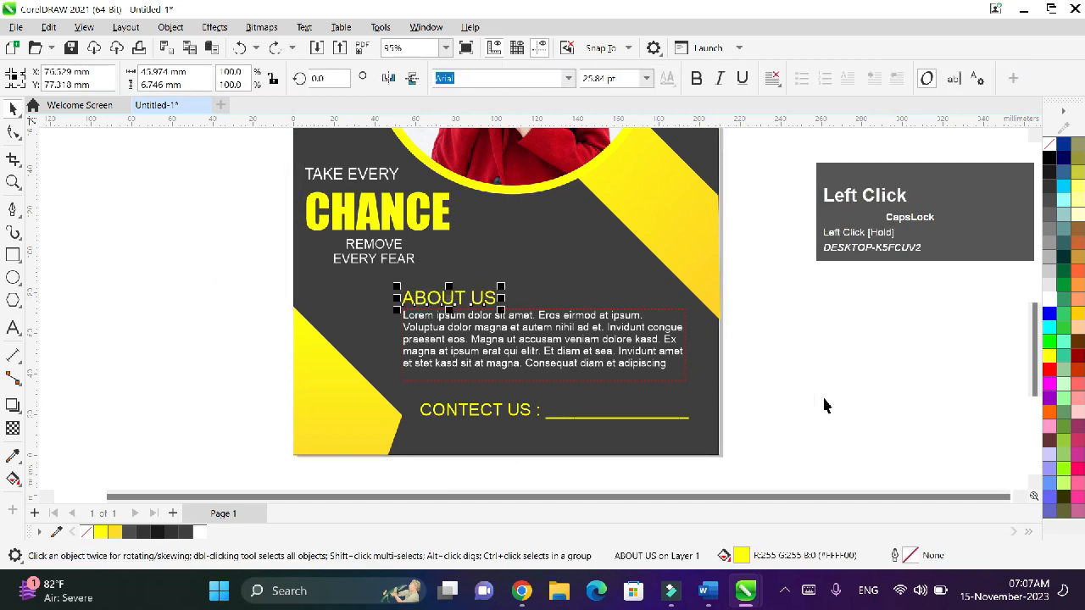
{"action": "left_click", "coordinate": [825, 407]}
- Import the "Qr Code" PNG from Downloads and place it about 159 mm wide in the empty area left of the poster
{"action": "scroll", "coordinate": [788, 387], "scroll_direction": "down", "scroll_amount": 3}
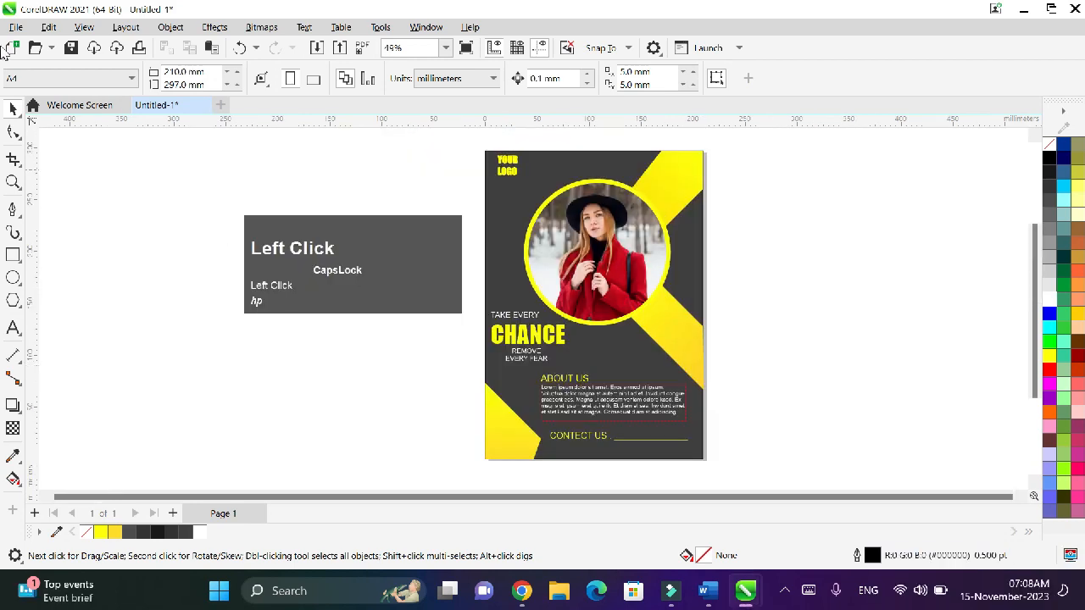
{"action": "left_click", "coordinate": [14, 29]}
{"action": "left_click", "coordinate": [68, 296]}
{"action": "scroll", "coordinate": [574, 294], "scroll_direction": "down", "scroll_amount": 10}
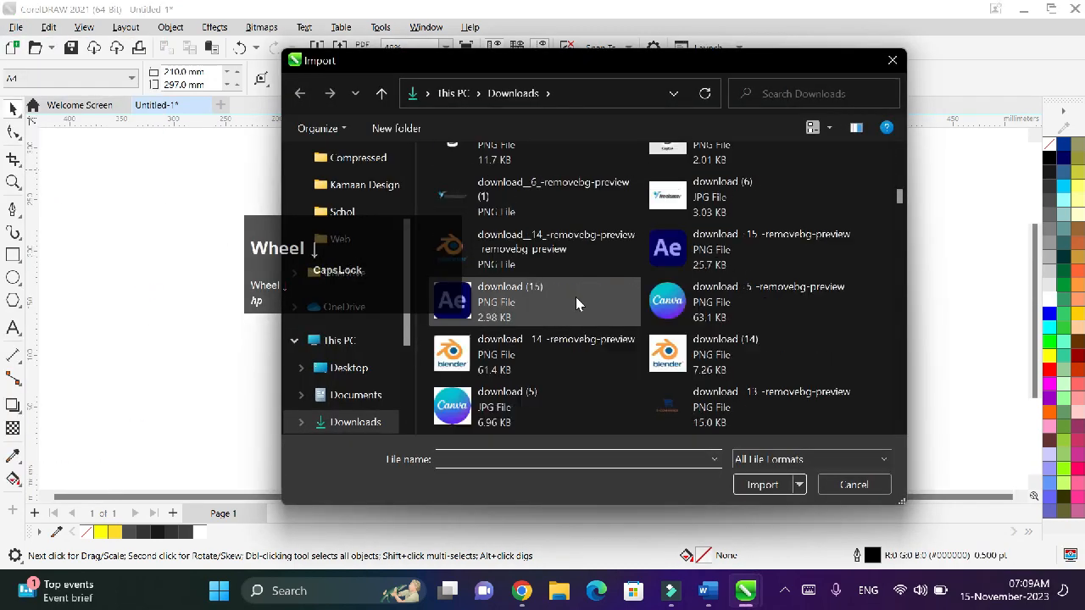
{"action": "scroll", "coordinate": [575, 299], "scroll_direction": "down", "scroll_amount": 10}
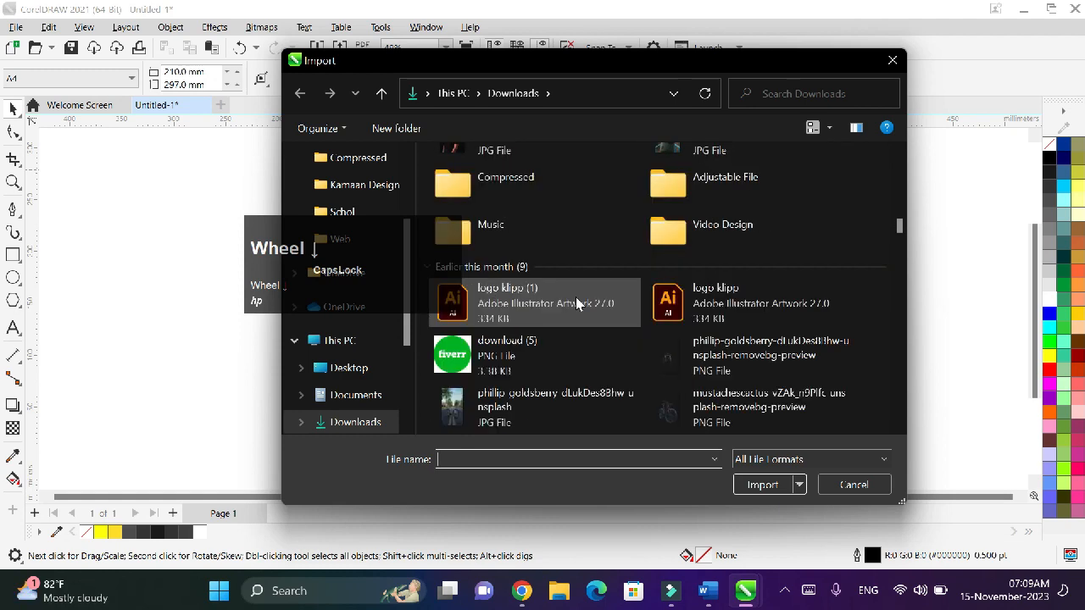
{"action": "scroll", "coordinate": [575, 297], "scroll_direction": "down", "scroll_amount": 15}
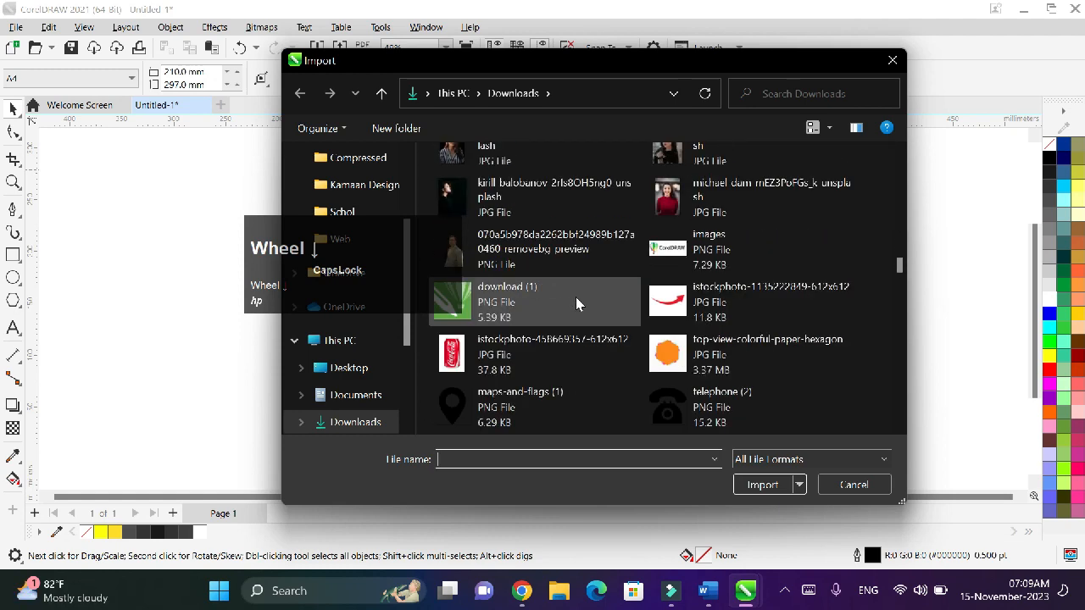
{"action": "scroll", "coordinate": [576, 296], "scroll_direction": "down", "scroll_amount": 5}
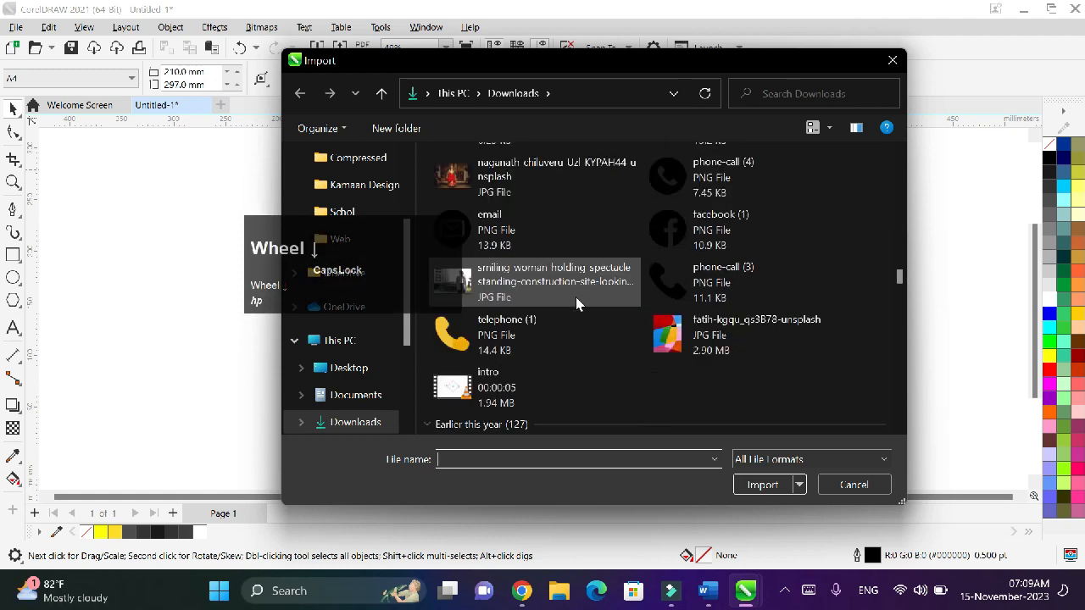
{"action": "scroll", "coordinate": [575, 297], "scroll_direction": "down", "scroll_amount": 15}
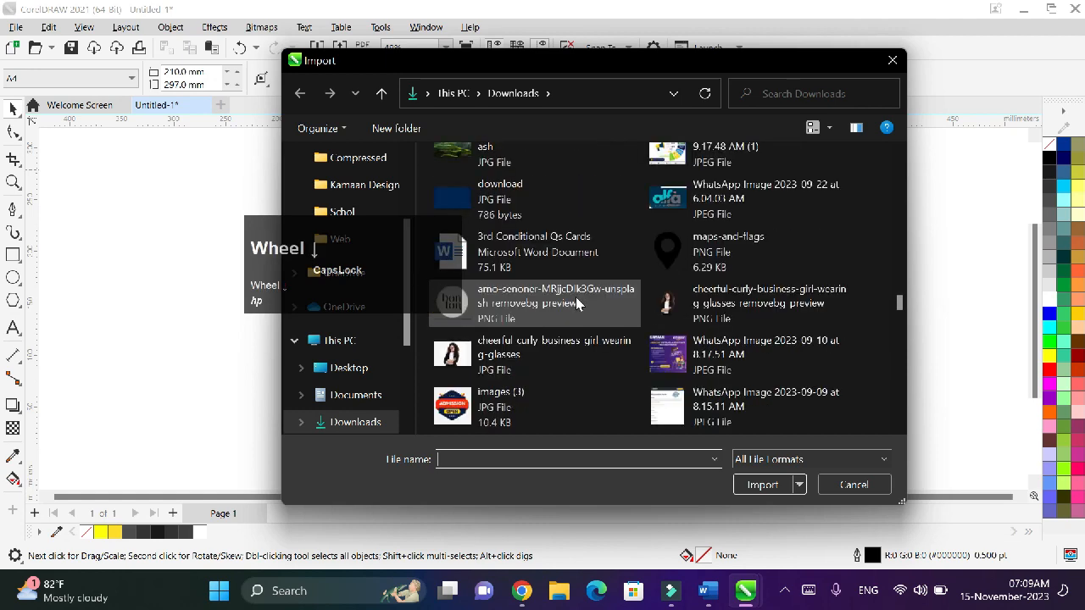
{"action": "scroll", "coordinate": [576, 297], "scroll_direction": "down", "scroll_amount": 15}
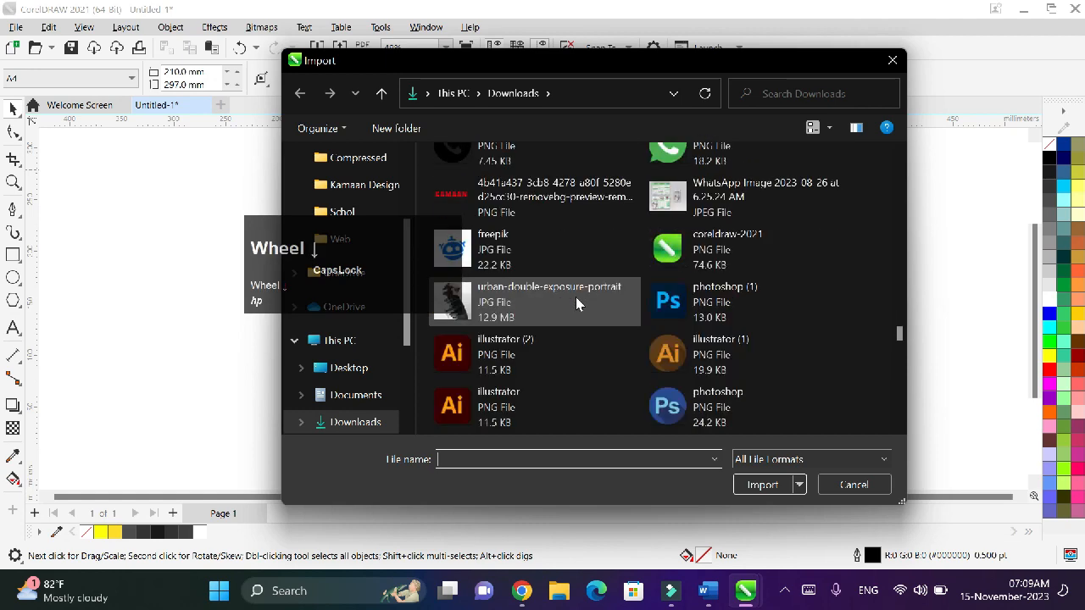
{"action": "scroll", "coordinate": [575, 297], "scroll_direction": "down", "scroll_amount": 2}
{"action": "left_click", "coordinate": [509, 216]}
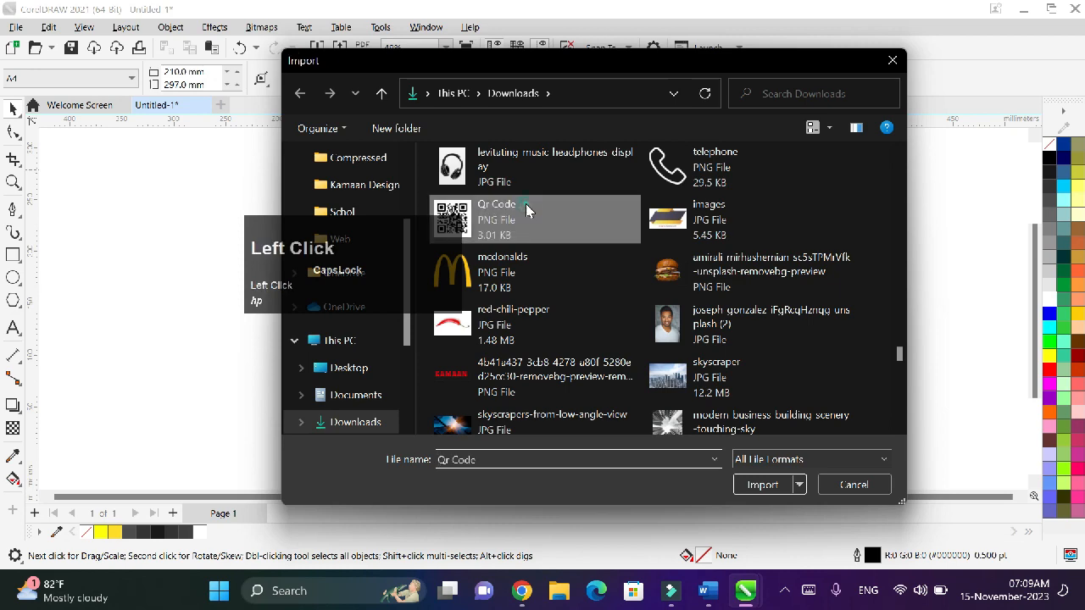
{"action": "left_click", "coordinate": [762, 484]}
{"action": "left_click_drag", "start_coordinate": [97, 210], "coordinate": [268, 381]}
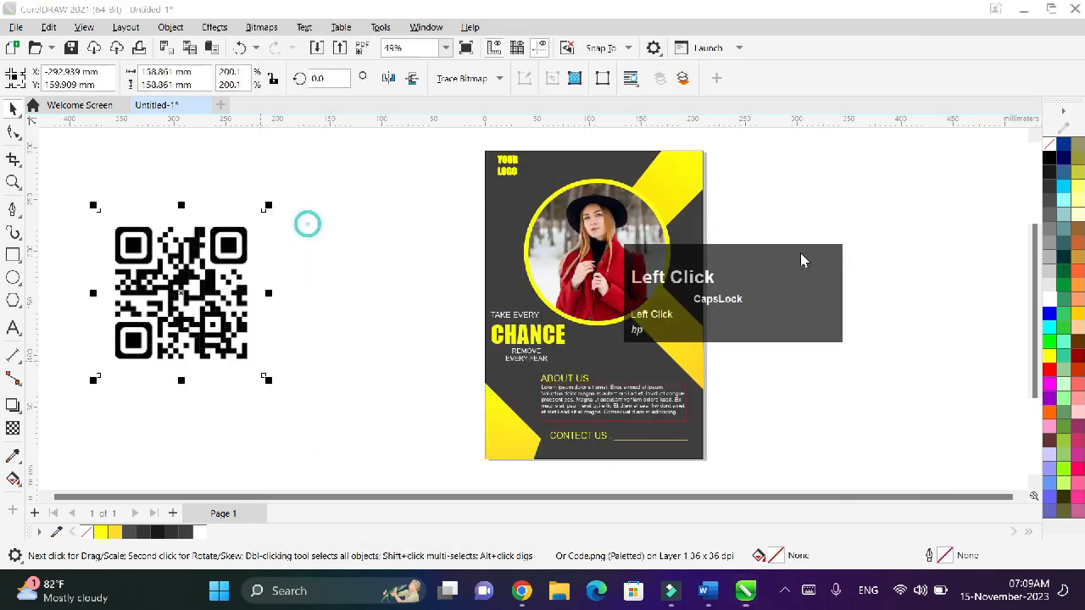
- Trace the QR code bitmap into vector shapes and move the traced copy and the original apart
{"action": "left_click", "coordinate": [471, 78]}
{"action": "left_click", "coordinate": [455, 100]}
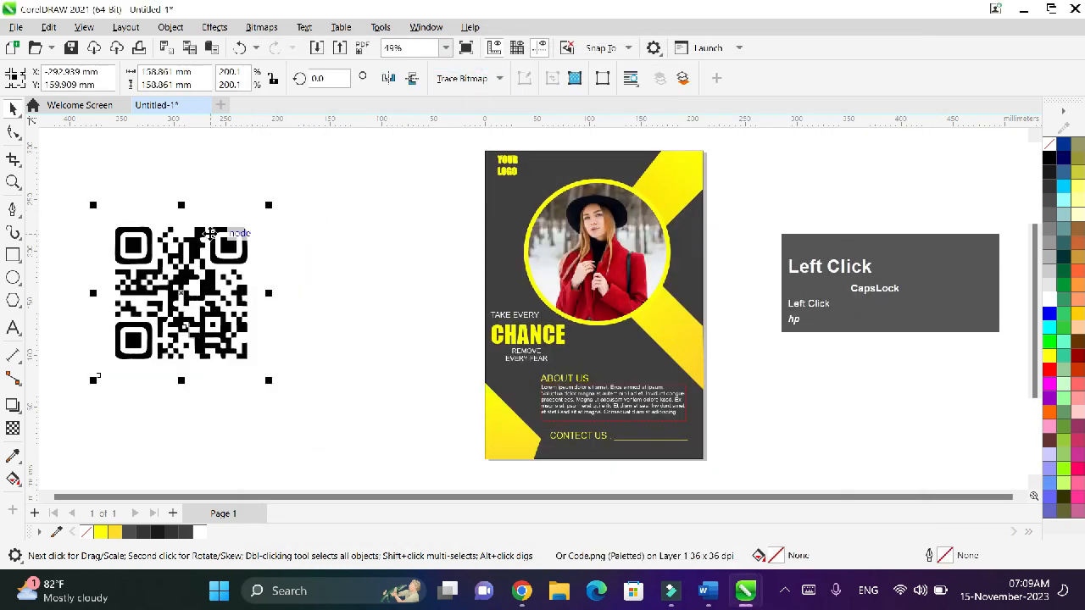
{"action": "left_click_drag", "start_coordinate": [204, 318], "coordinate": [356, 417]}
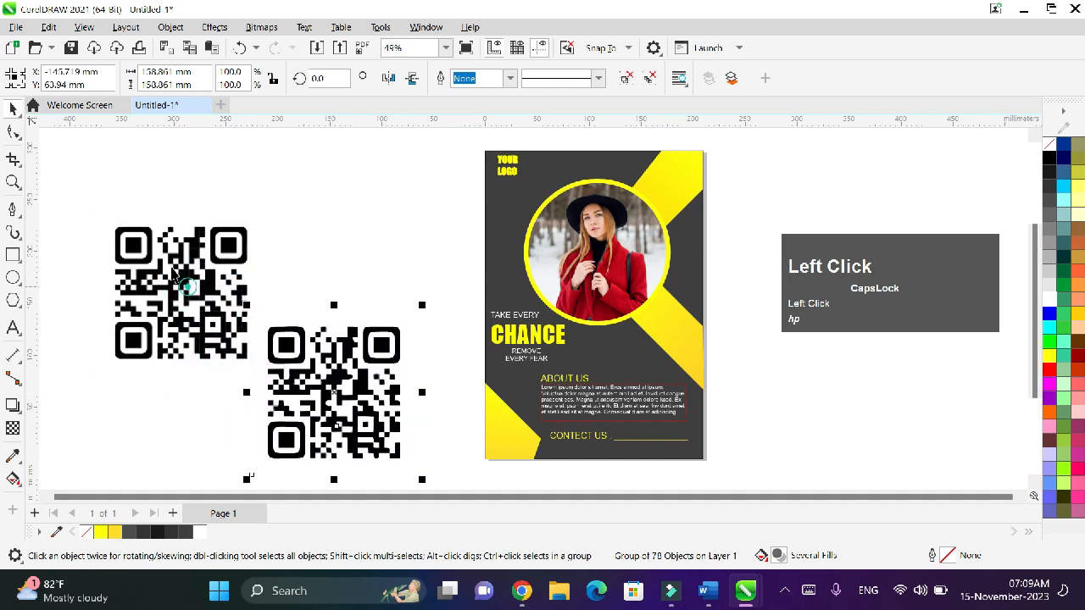
{"action": "left_click_drag", "start_coordinate": [250, 329], "coordinate": [195, 203]}
- Ungroup the traced QR code, then delete the original bitmap and the traced white background
{"action": "left_click", "coordinate": [354, 316]}
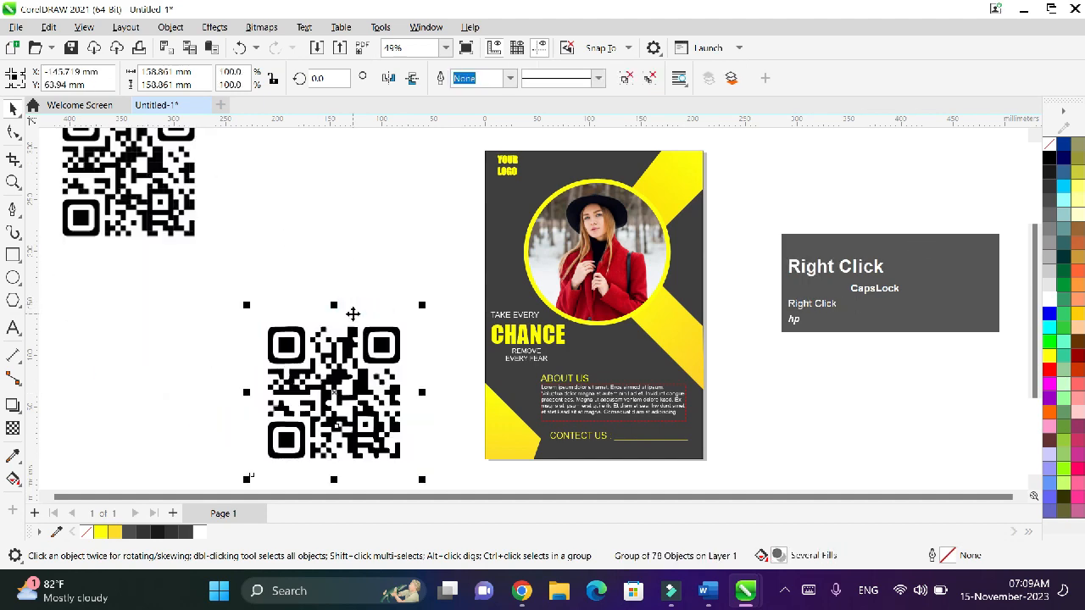
{"action": "right_click", "coordinate": [352, 313]}
{"action": "left_click", "coordinate": [399, 93]}
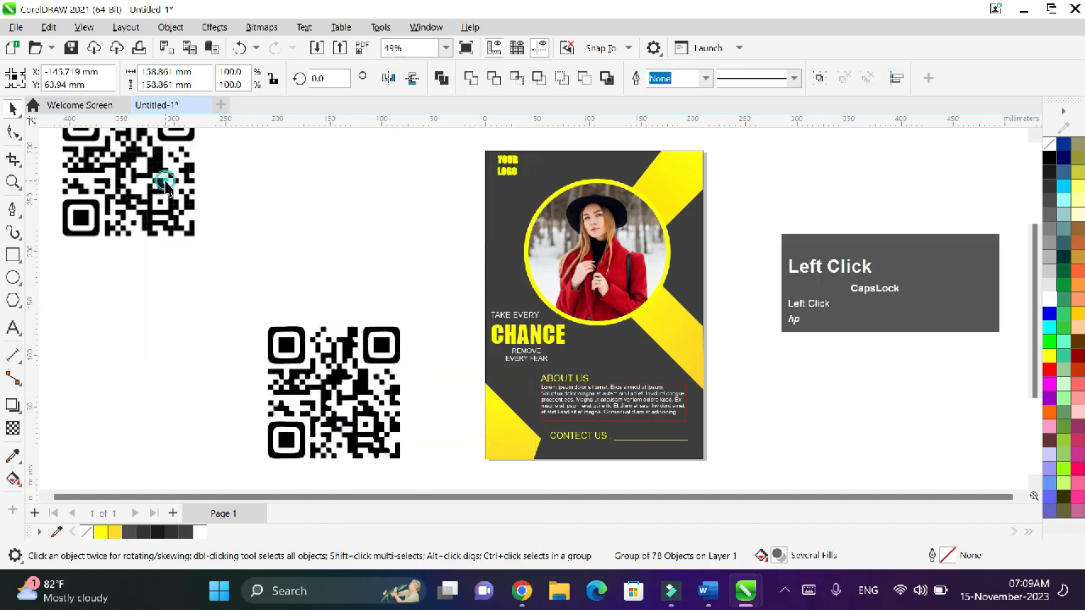
{"action": "left_click", "coordinate": [166, 188]}
{"action": "key", "text": "Delete"}
{"action": "left_click_drag", "start_coordinate": [289, 329], "coordinate": [170, 161]}
{"action": "key", "text": "Delete"}
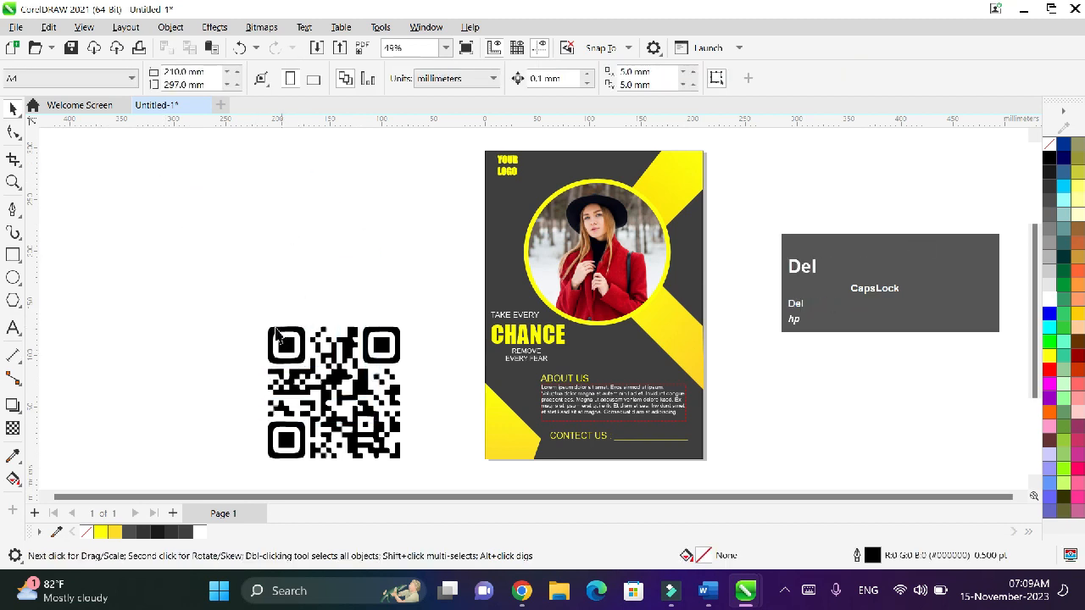
- Fill all the QR code pieces with white and scale them to about 34 mm on the lower-left yellow shape
{"action": "left_click_drag", "start_coordinate": [245, 307], "coordinate": [436, 474]}
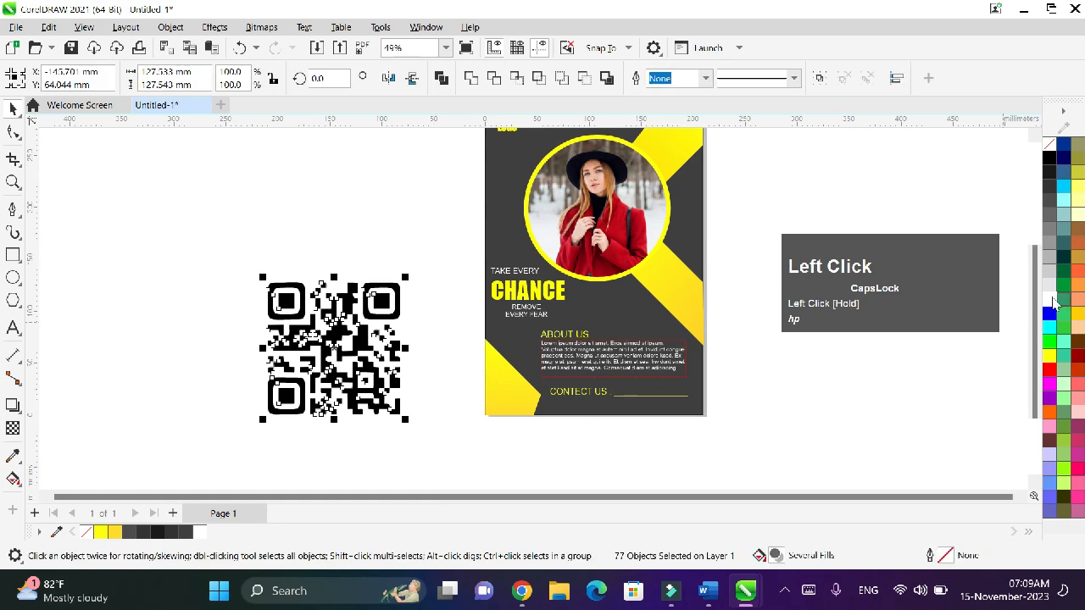
{"action": "left_click", "coordinate": [1051, 303]}
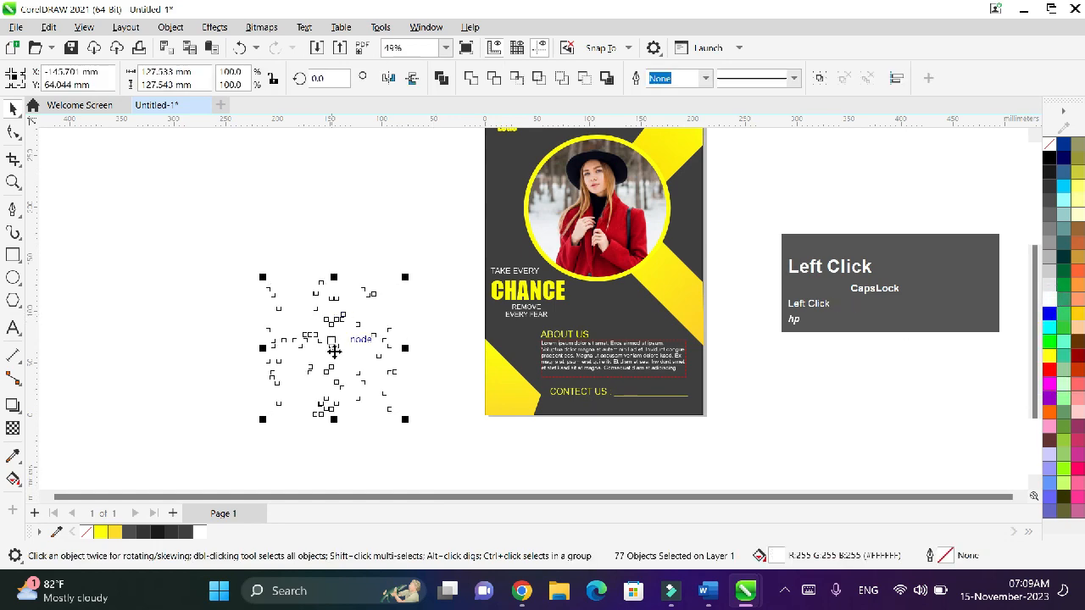
{"action": "left_click_drag", "start_coordinate": [334, 351], "coordinate": [575, 345]}
{"action": "left_click_drag", "start_coordinate": [646, 416], "coordinate": [520, 407]}
{"action": "scroll", "coordinate": [519, 415], "scroll_direction": "up", "scroll_amount": 3}
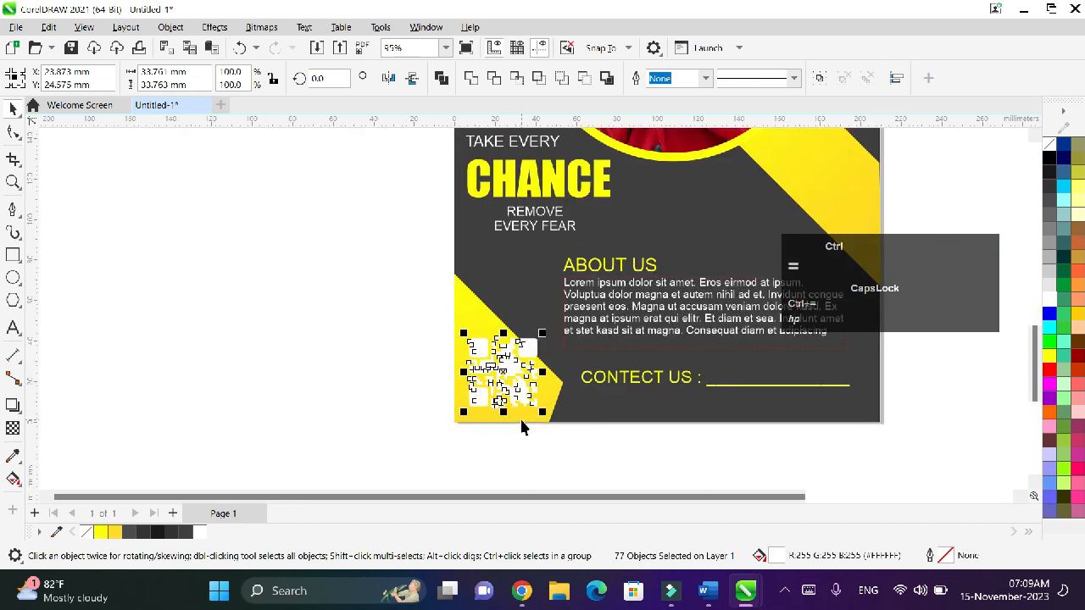
- Shrink the white QR code to about 13 mm and position it fully inside the lower-left yellow shape
{"action": "scroll", "coordinate": [522, 426], "scroll_direction": "up", "scroll_amount": 4}
{"action": "left_click_drag", "start_coordinate": [568, 393], "coordinate": [463, 291]}
{"action": "left_click_drag", "start_coordinate": [424, 252], "coordinate": [479, 343]}
{"action": "key", "text": "ctrl+equal"}
- Fill the inner squares of the QR code's three corner markers with black
{"action": "left_click", "coordinate": [369, 348]}
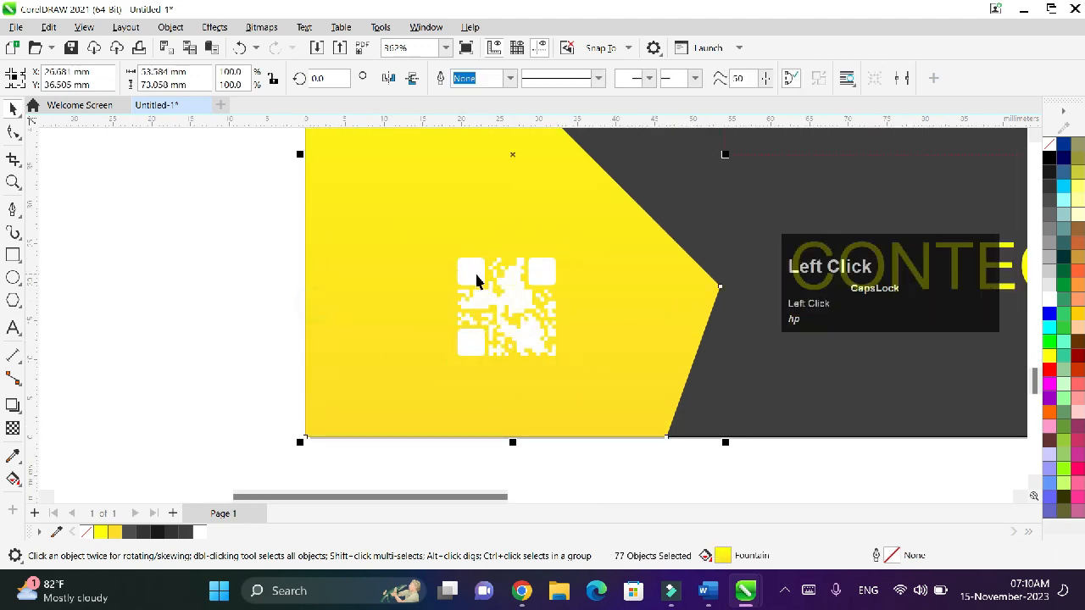
{"action": "left_click", "coordinate": [471, 269]}
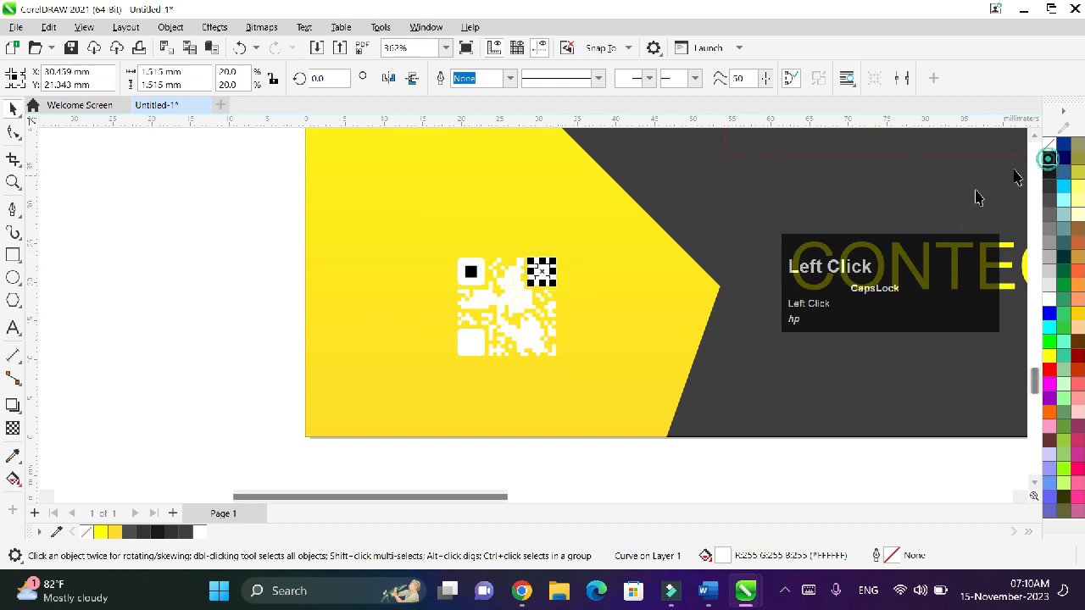
{"action": "left_click", "coordinate": [471, 352]}
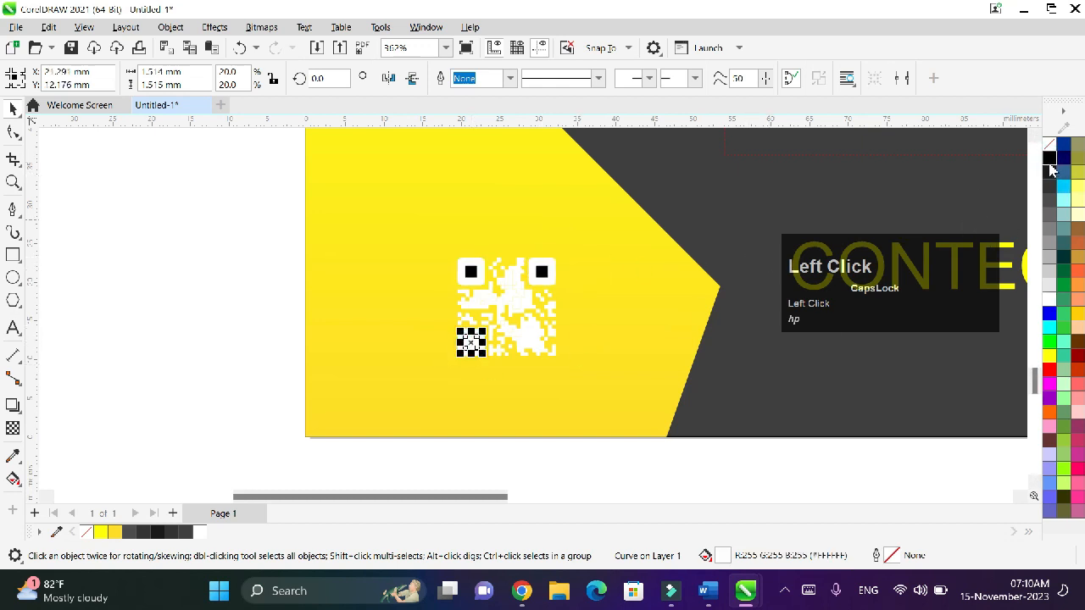
{"action": "left_click", "coordinate": [1049, 161]}
{"action": "left_click", "coordinate": [232, 251]}
- Examine the full poster layout, including the QR code on the lower-left yellow shape
{"action": "key", "text": "ctrl+minus"}
{"action": "key", "text": "ctrl+minus"}
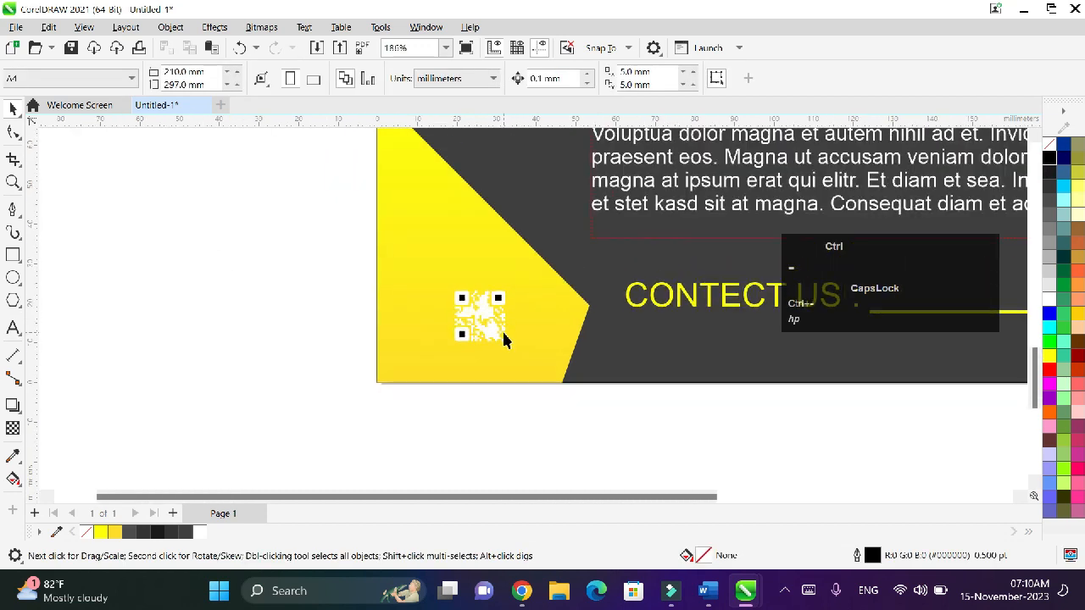
{"action": "key", "text": "ctrl+minus"}
{"action": "key", "text": "space"}
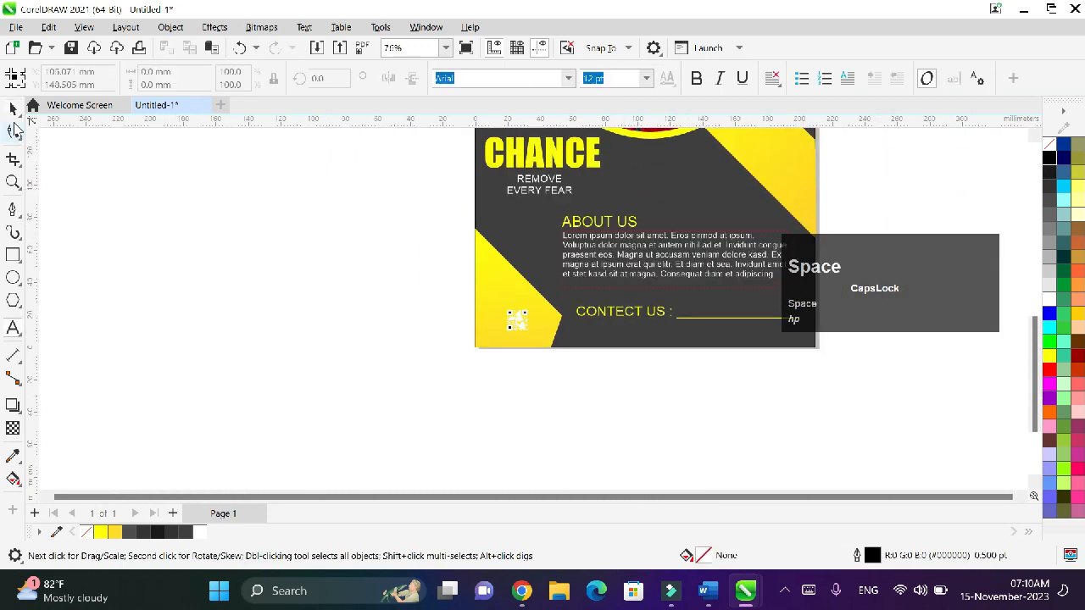
{"action": "left_click_drag", "start_coordinate": [838, 500], "coordinate": [1017, 498]}
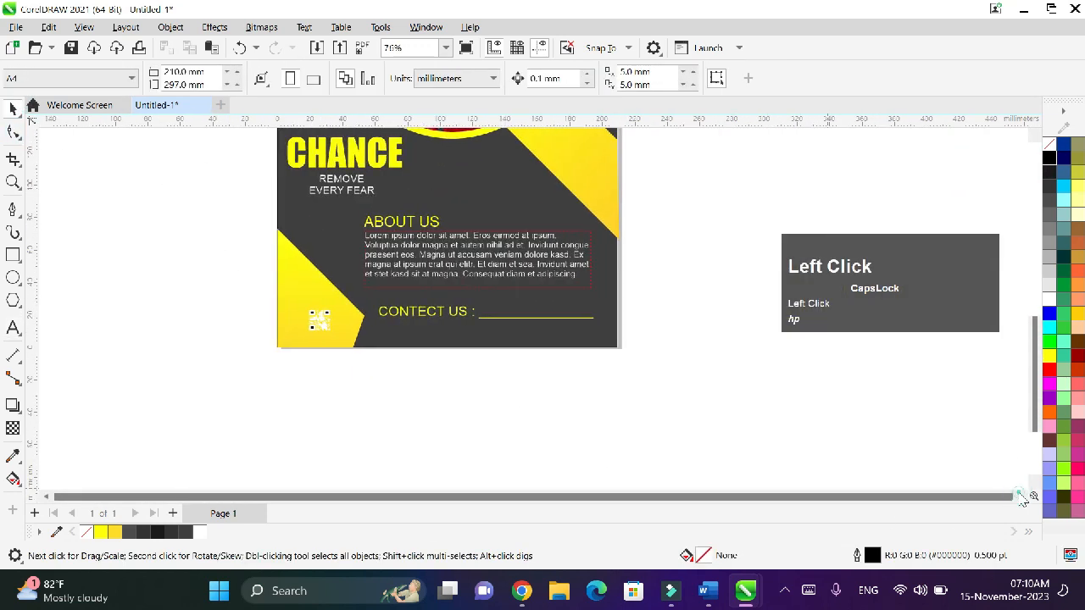
{"action": "left_click", "coordinate": [1033, 138]}
{"action": "left_click", "coordinate": [1033, 138]}
{"action": "left_click", "coordinate": [1033, 138]}
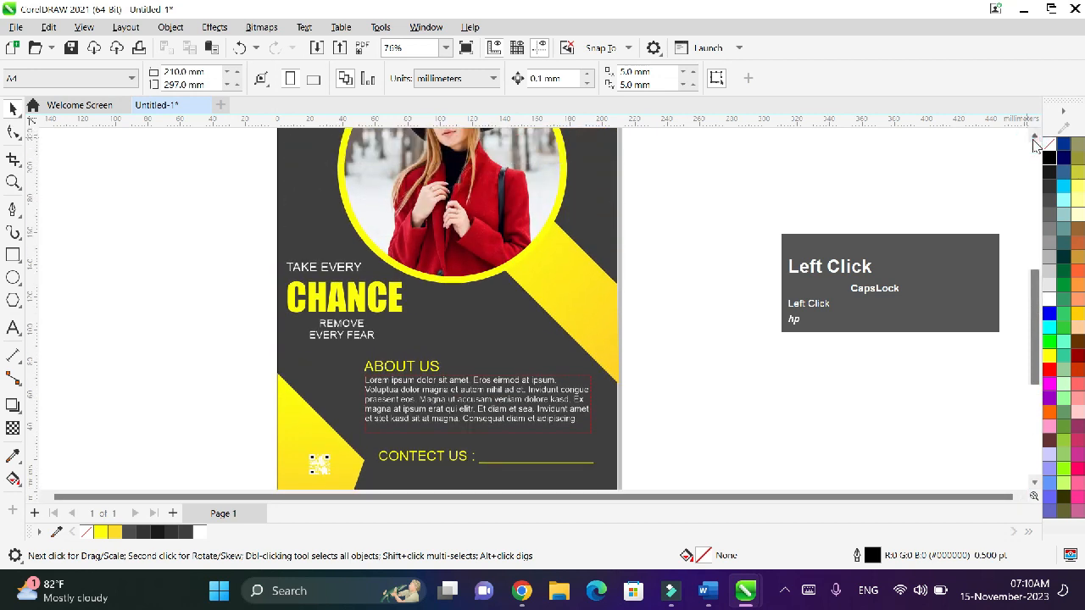
{"action": "left_click", "coordinate": [1034, 139]}
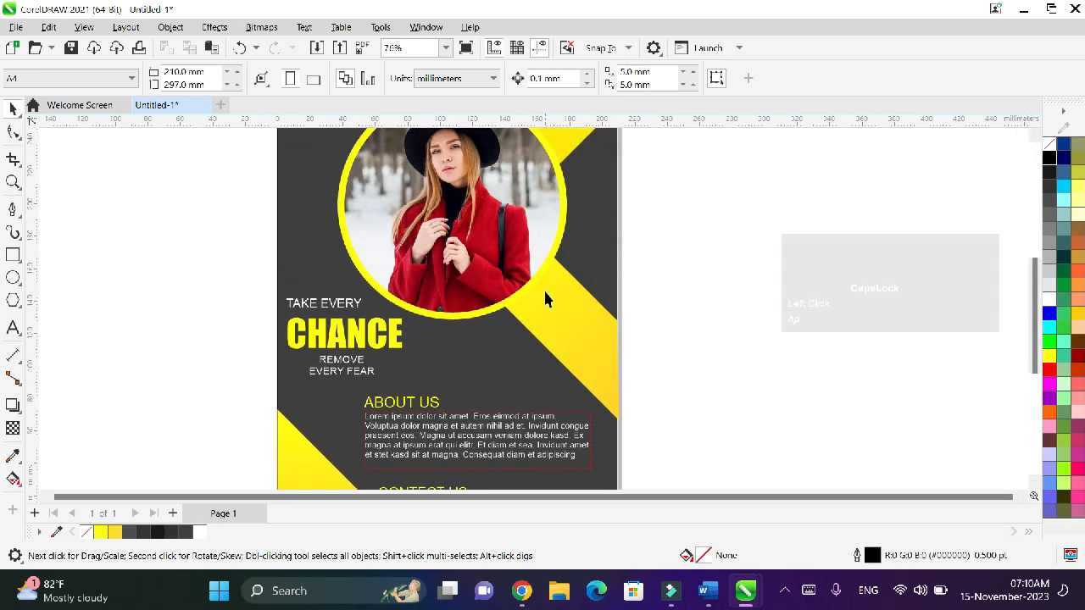
{"action": "key", "text": "ctrl+minus"}
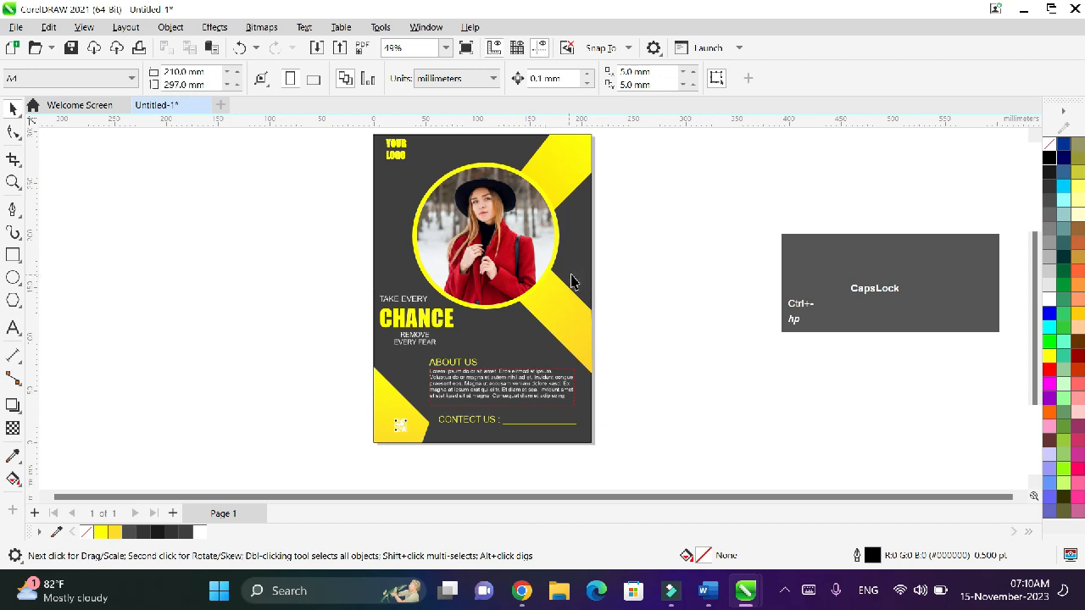
{"action": "left_click", "coordinate": [402, 429]}
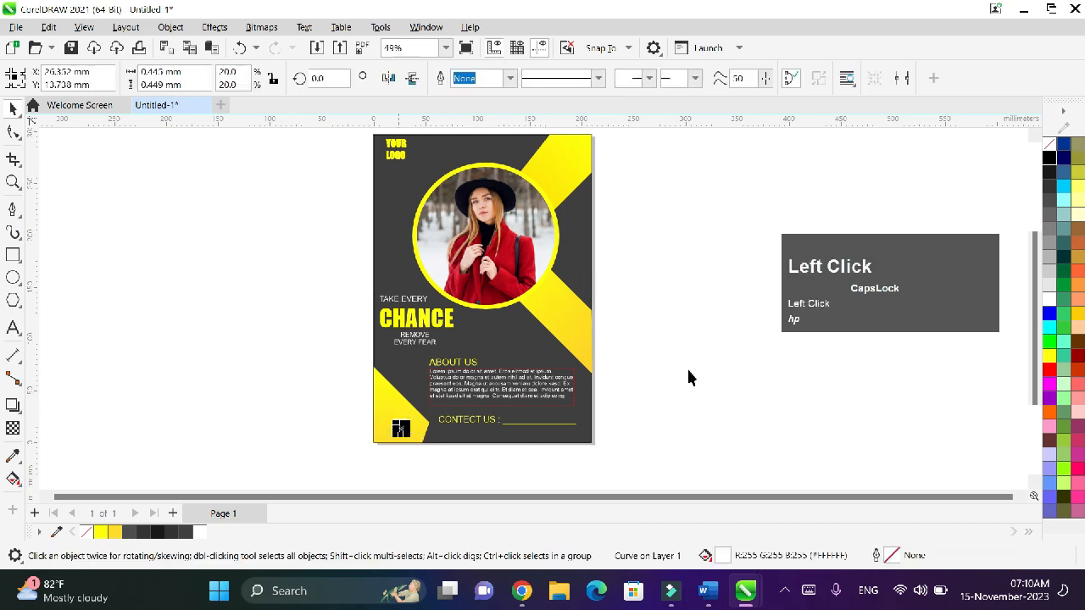
{"action": "left_click", "coordinate": [675, 394]}
{"action": "left_click", "coordinate": [1035, 136]}
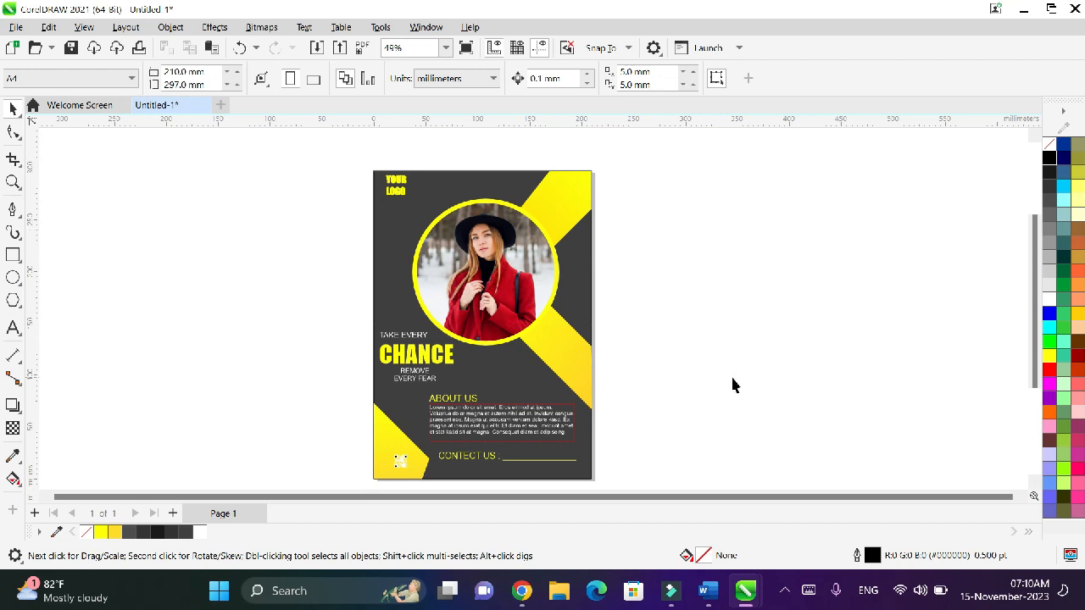
{"action": "left_click", "coordinate": [848, 540]}
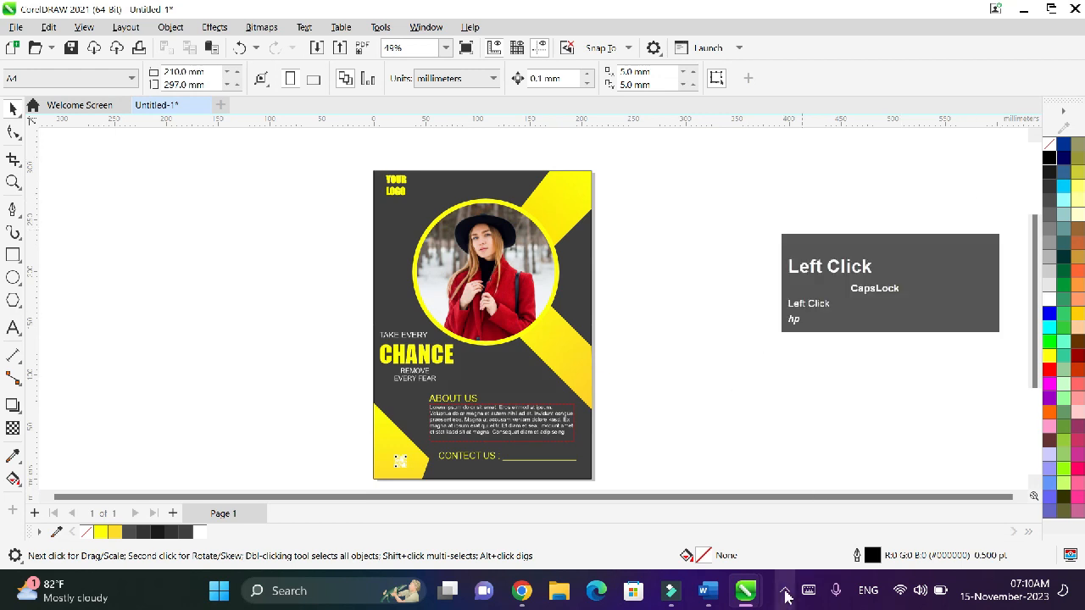